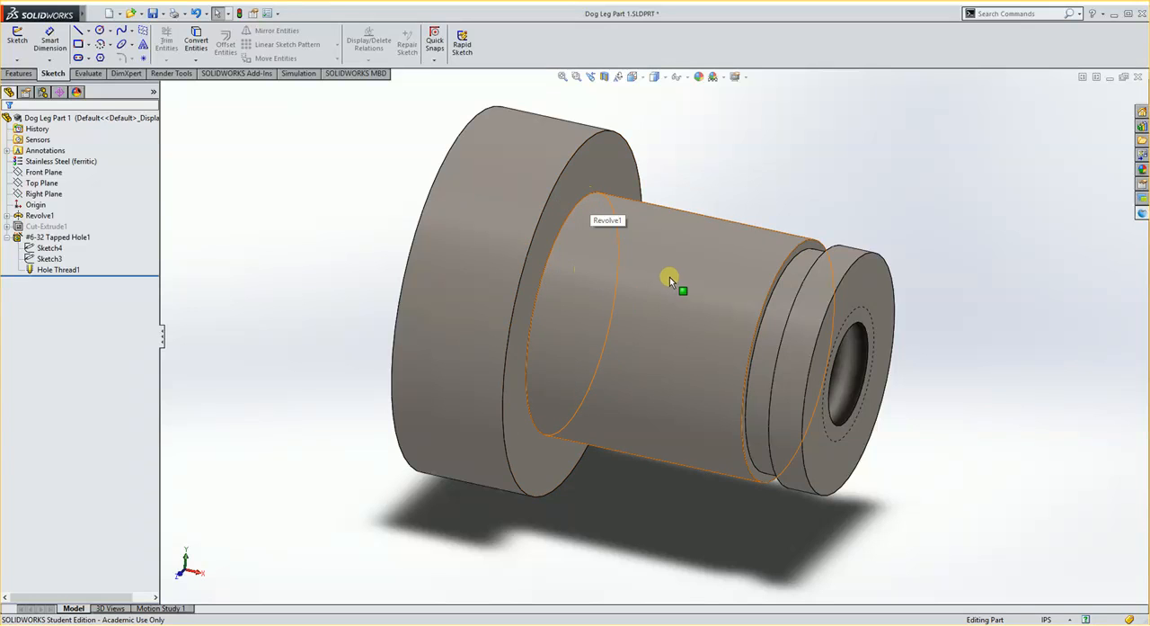
Show the base profile sketch, Sketch1, contained in Revolve1.
{"action": "scroll", "coordinate": [710, 285], "scroll_direction": "up", "scroll_amount": 2}
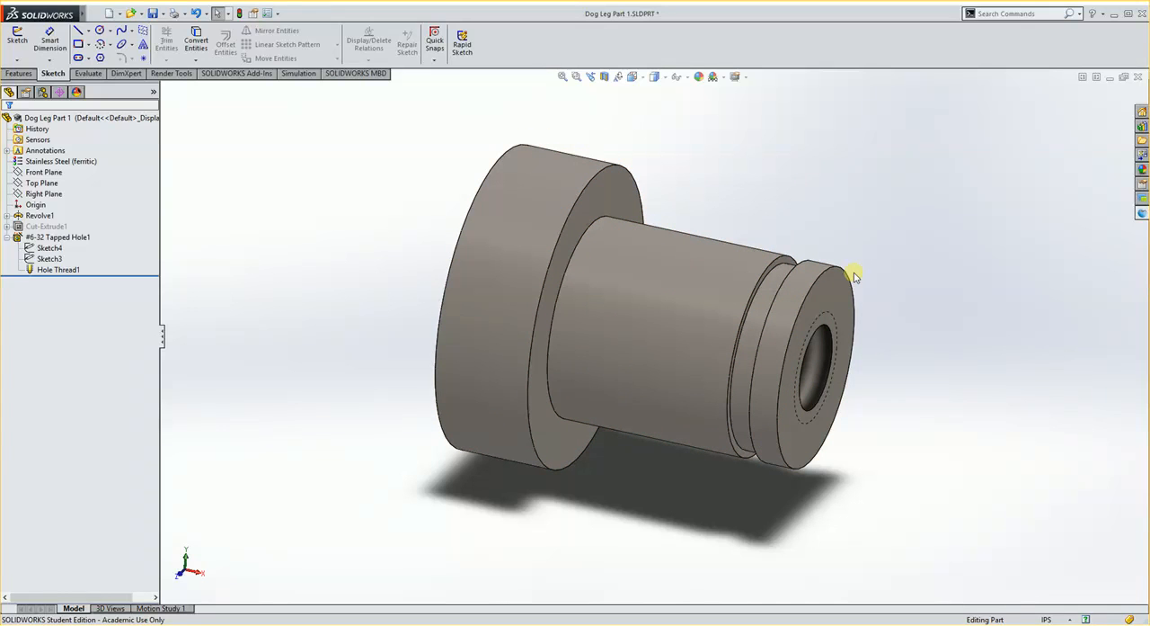
{"action": "left_click", "coordinate": [7, 216]}
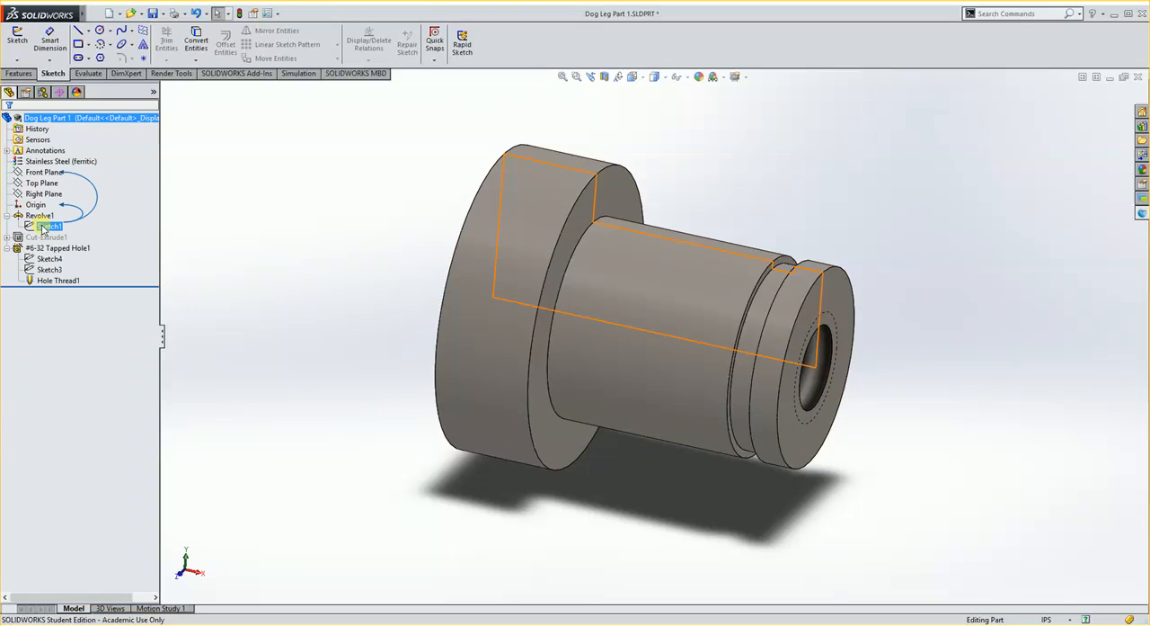
{"action": "right_click", "coordinate": [42, 229]}
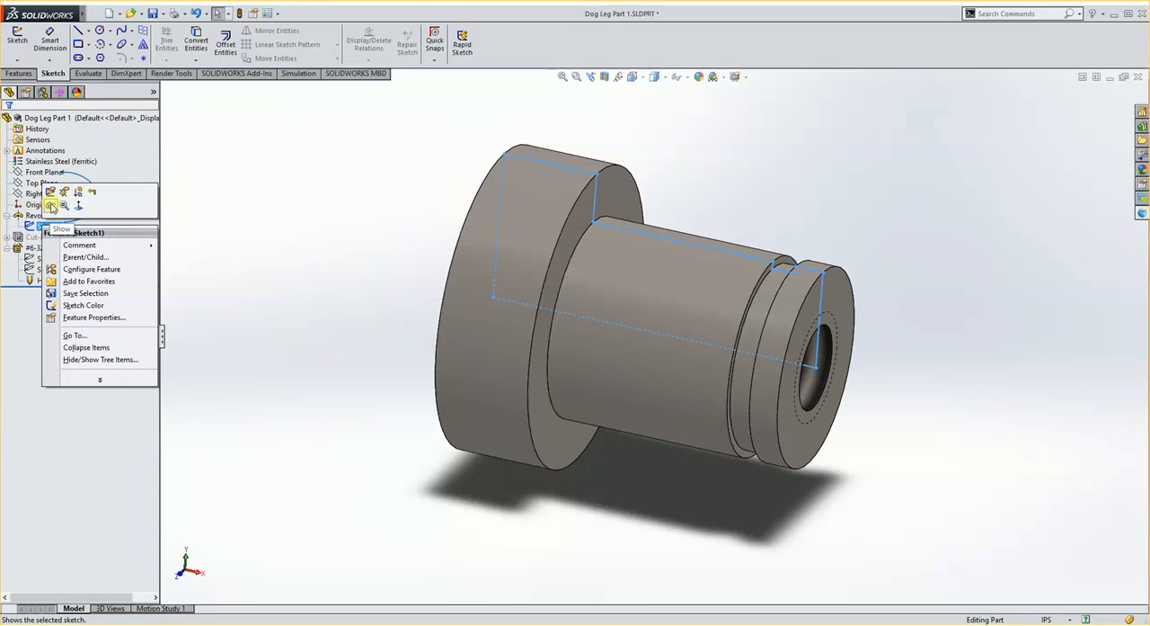
{"action": "left_click", "coordinate": [51, 206]}
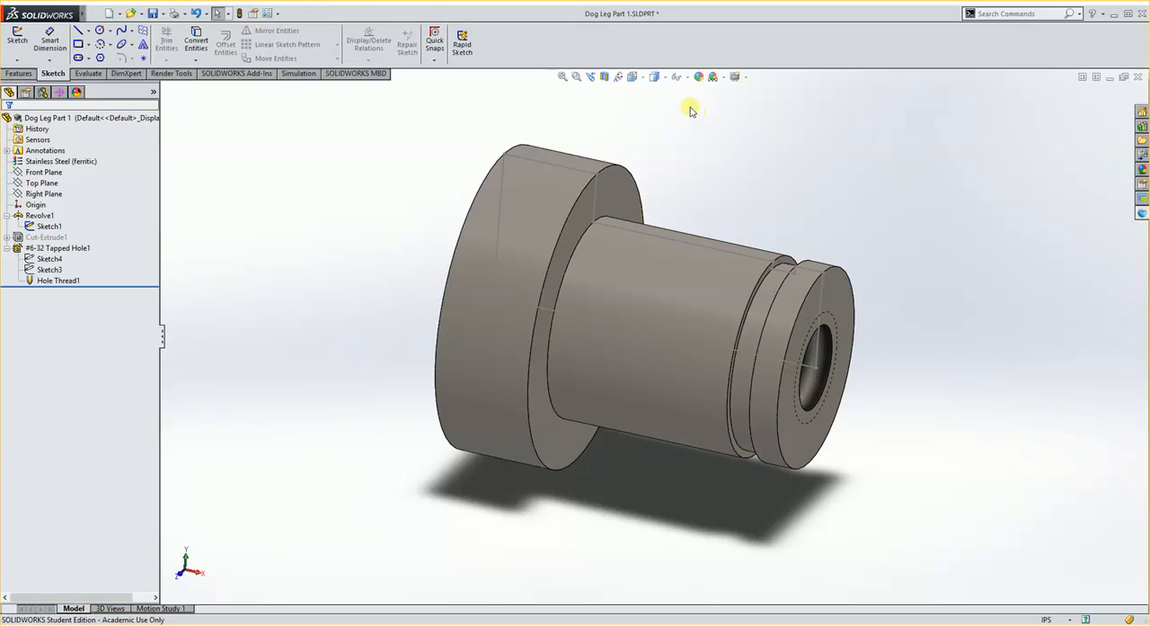
Sketch the groove's open profile on the Front Plane with three lines along its two walls and 0.029 in wide floor, and close the sketch.
{"action": "left_click", "coordinate": [632, 76]}
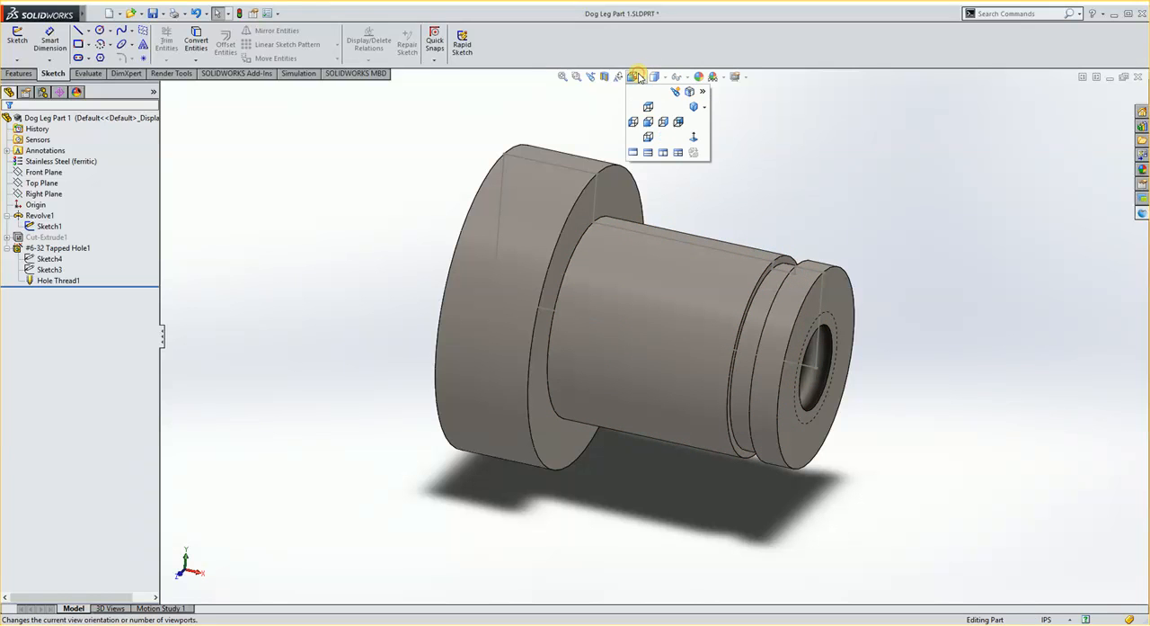
{"action": "left_click", "coordinate": [653, 123]}
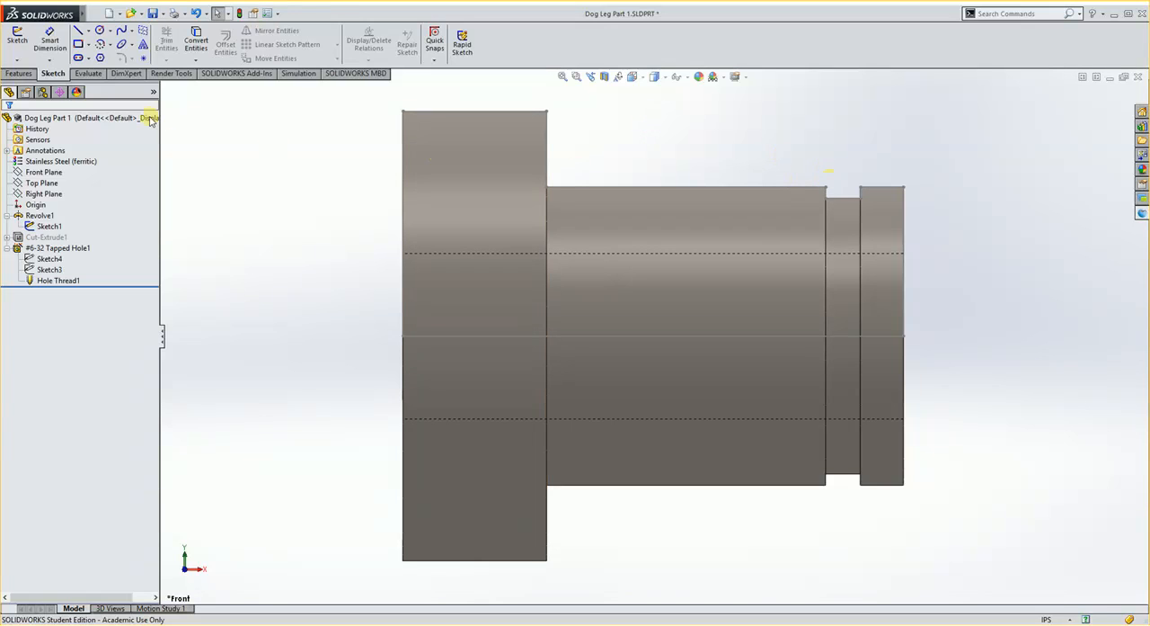
{"action": "left_click", "coordinate": [28, 171]}
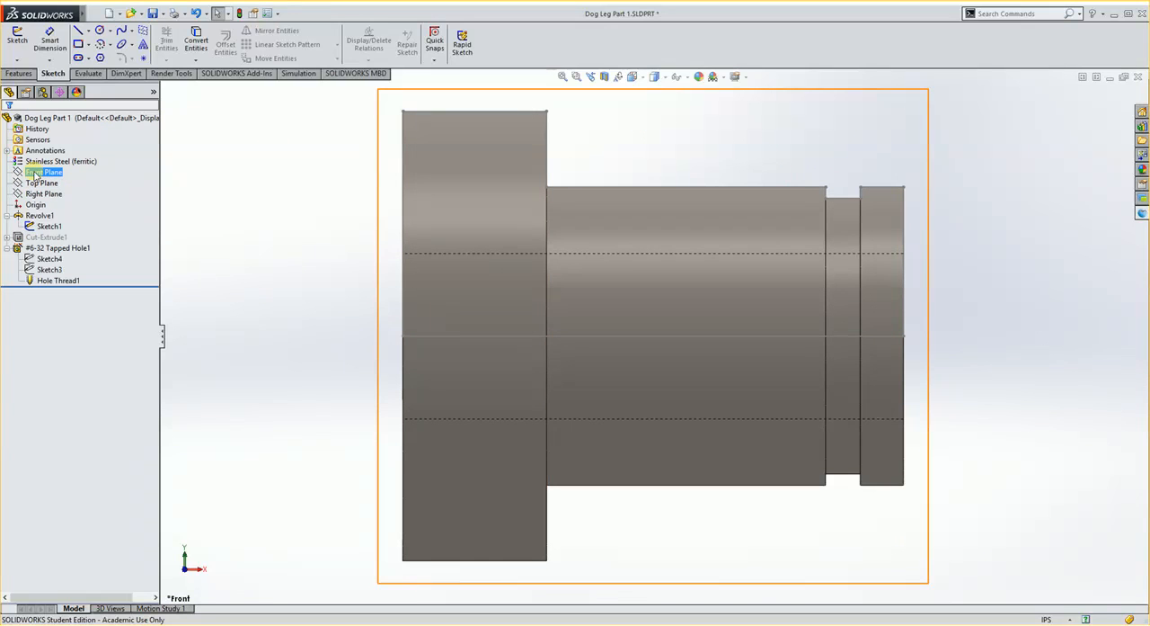
{"action": "left_click", "coordinate": [34, 173]}
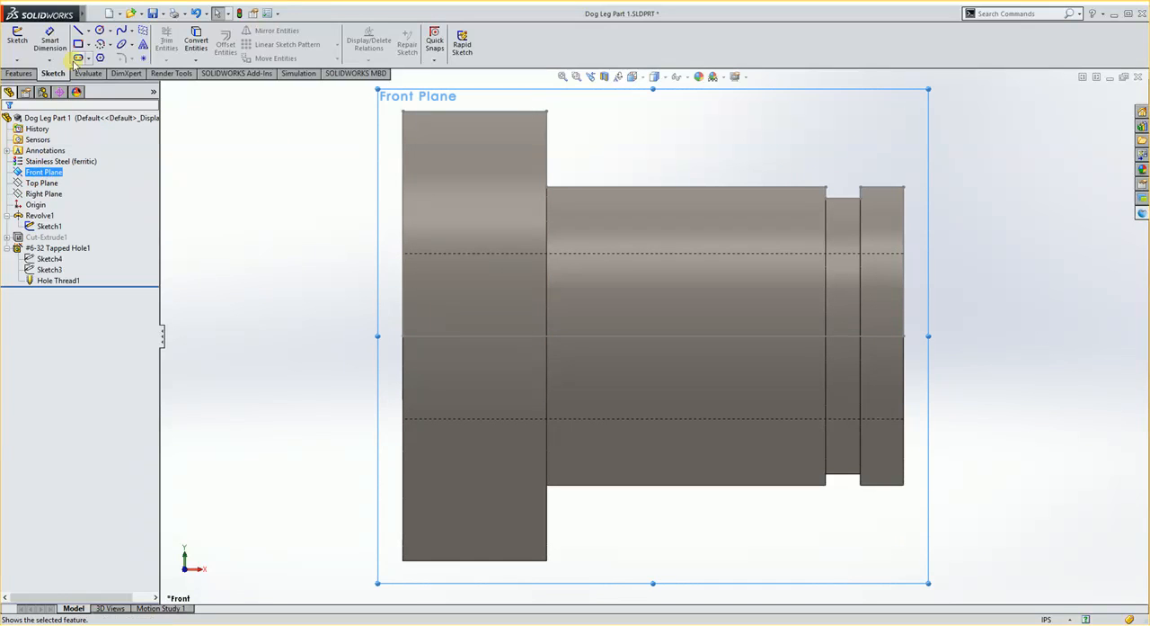
{"action": "left_click", "coordinate": [78, 31]}
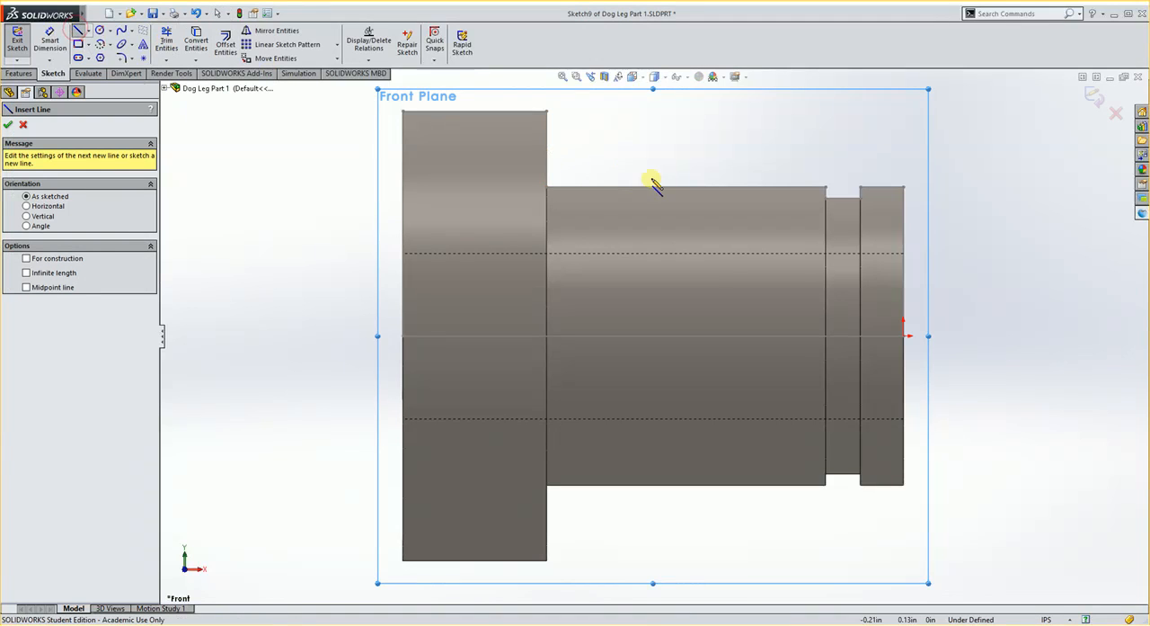
{"action": "left_click", "coordinate": [825, 191]}
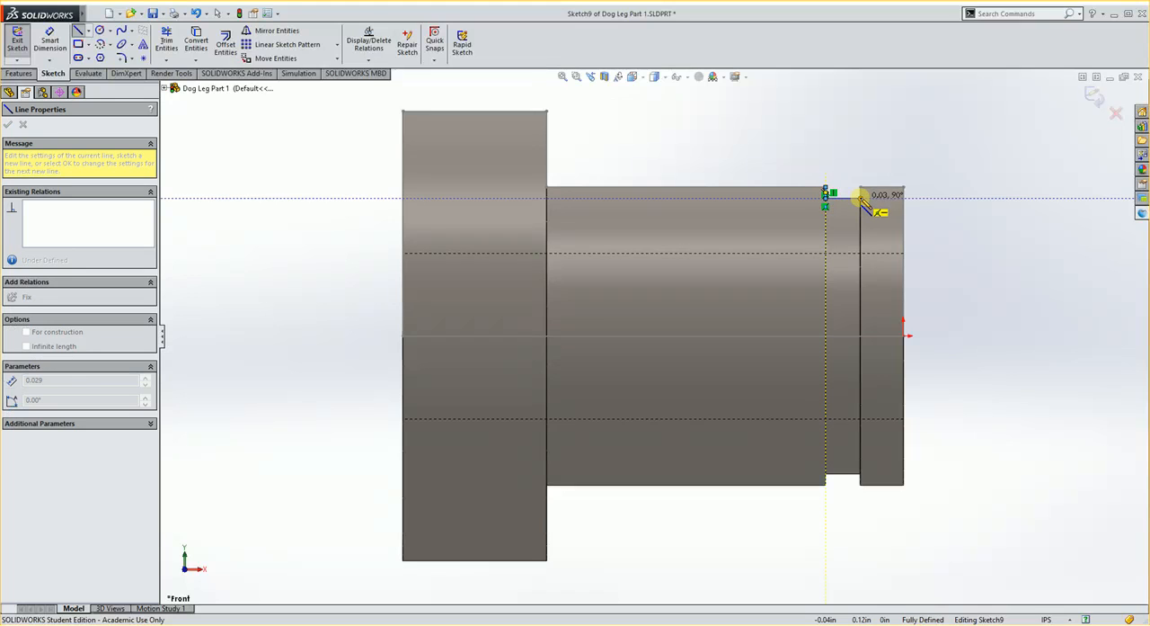
{"action": "left_click", "coordinate": [861, 197]}
{"action": "left_click", "coordinate": [860, 188]}
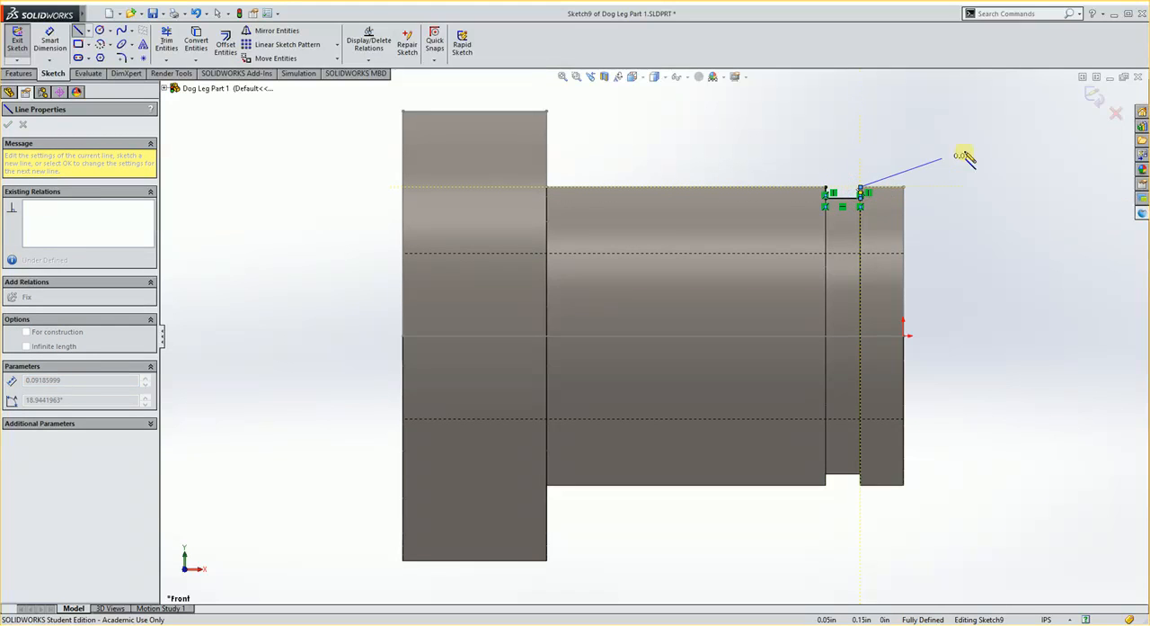
{"action": "left_click", "coordinate": [1096, 95]}
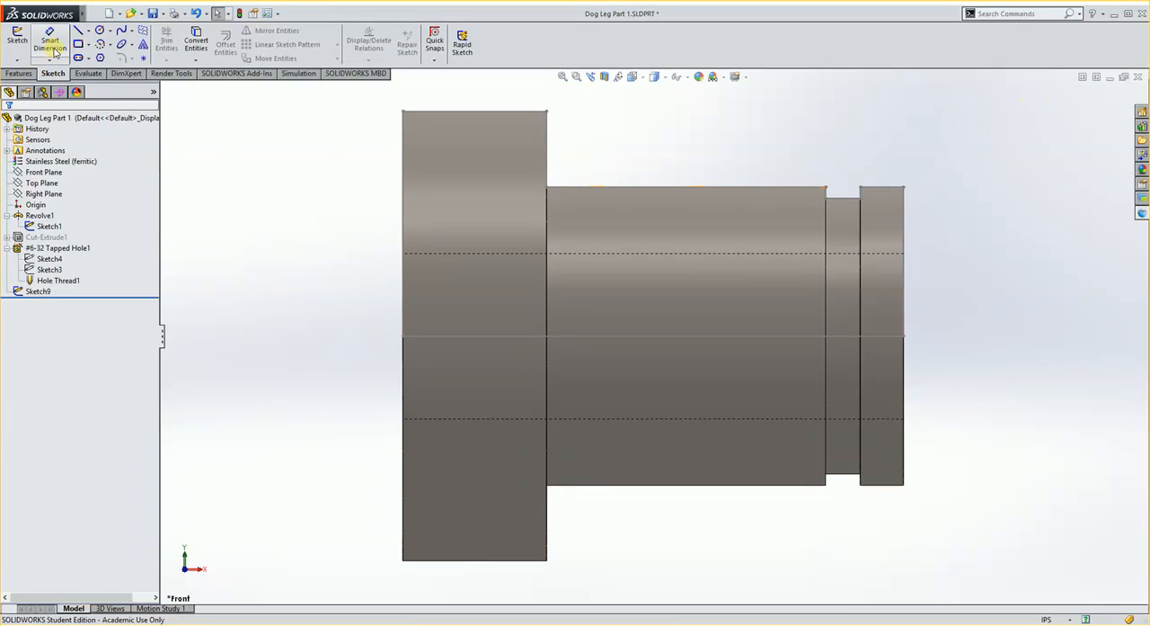
Sketch a new Front Plane profile down the shoulder, about 0.33 in along the shaft past its end, and 0.063 in up; close the sketch.
{"action": "left_click", "coordinate": [36, 171]}
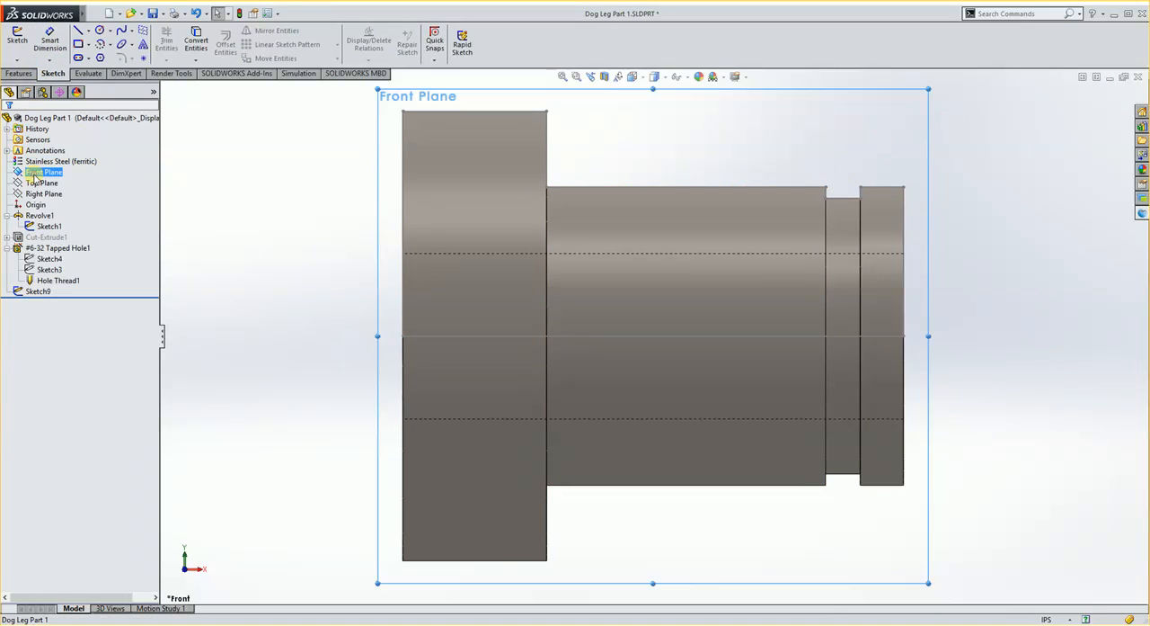
{"action": "left_click", "coordinate": [80, 31]}
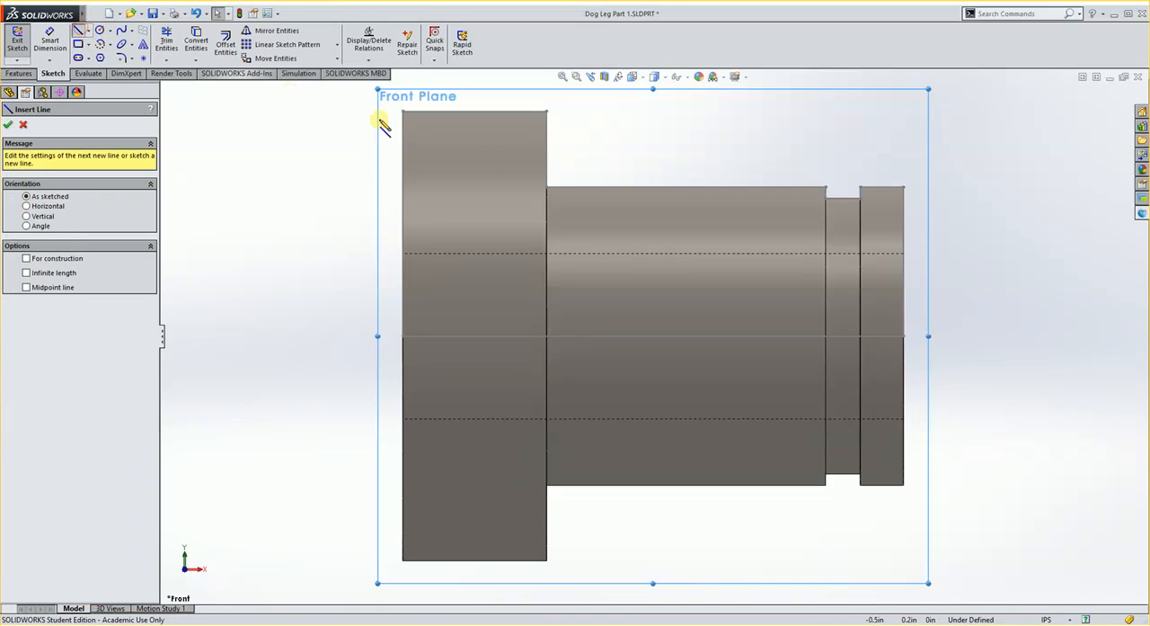
{"action": "left_click", "coordinate": [546, 112]}
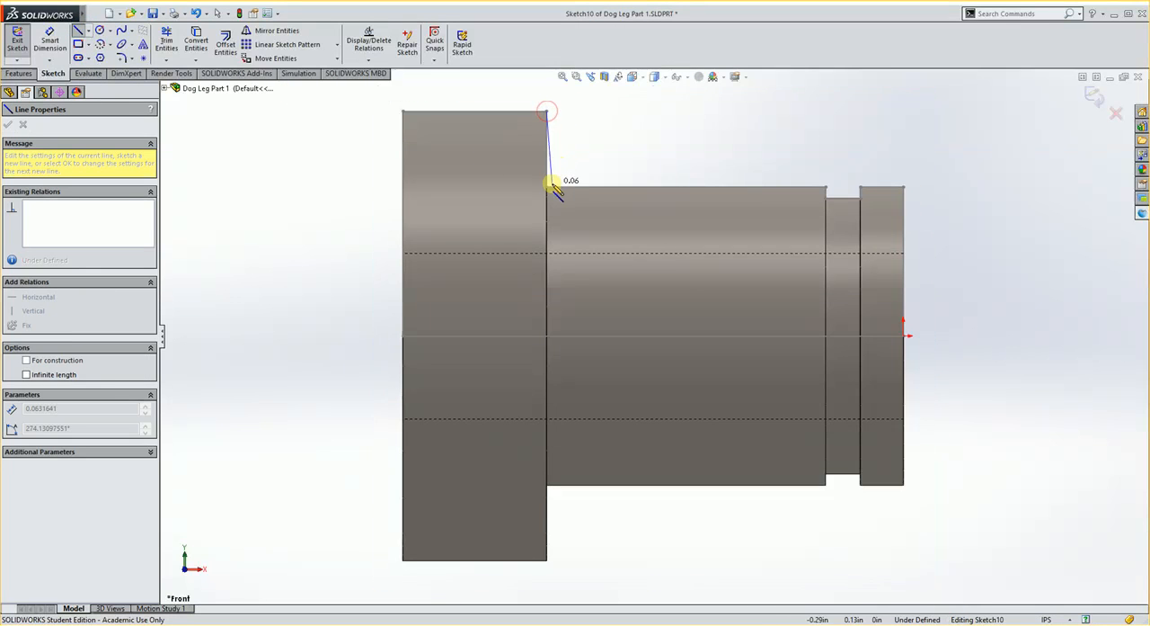
{"action": "left_click", "coordinate": [547, 187]}
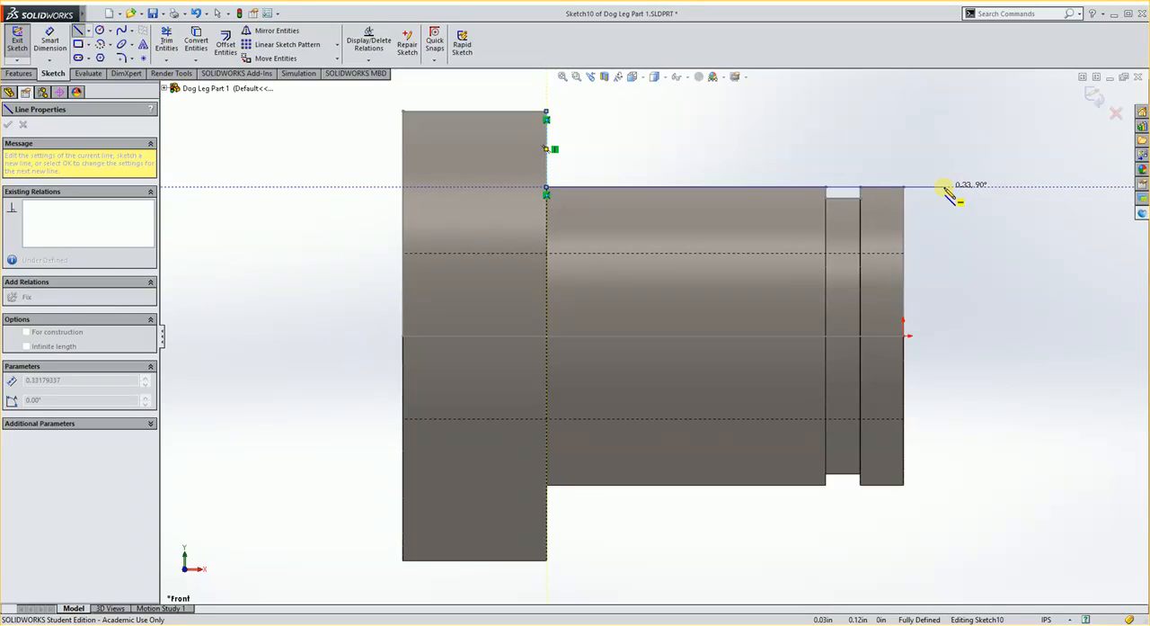
{"action": "left_click", "coordinate": [944, 187]}
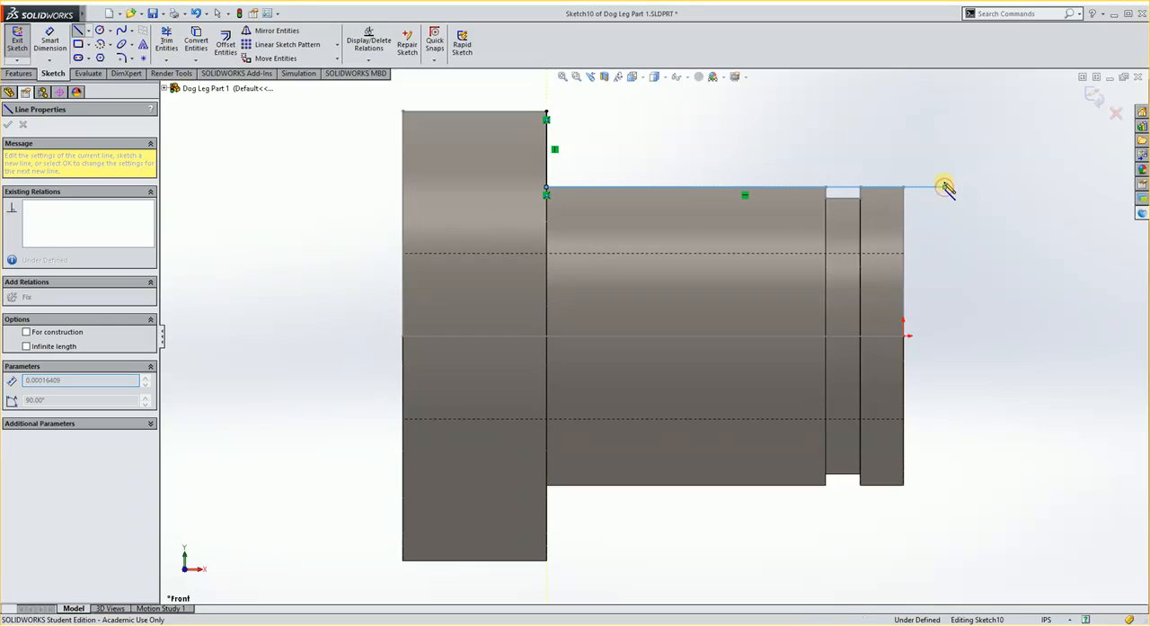
{"action": "left_click", "coordinate": [944, 112]}
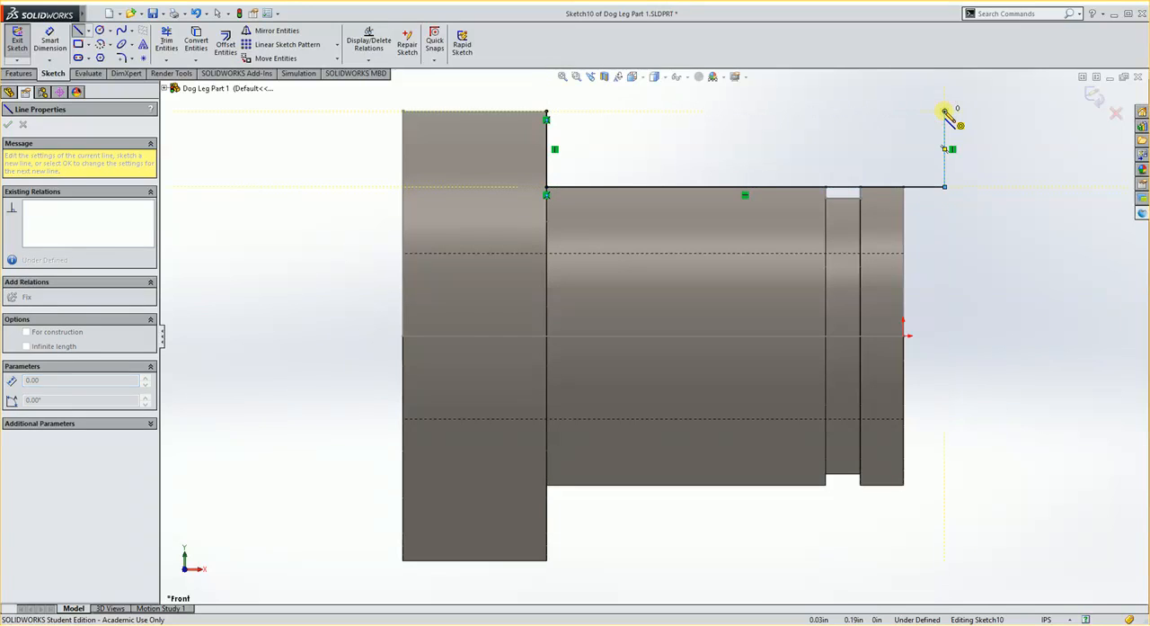
{"action": "left_click", "coordinate": [1093, 95]}
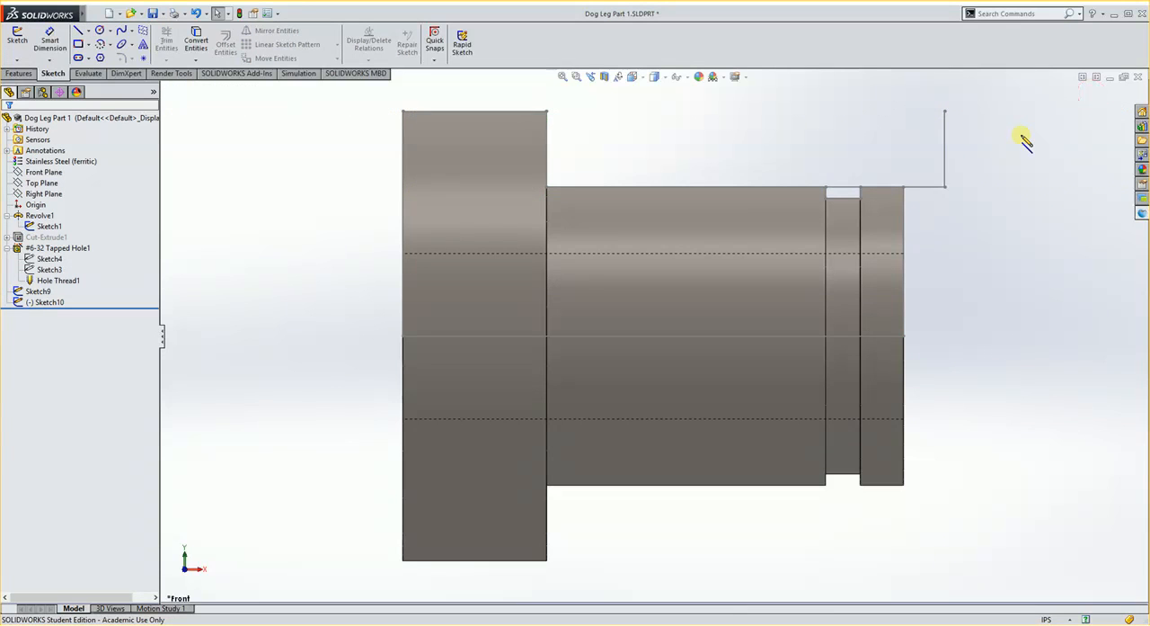
{"action": "middle_click_drag", "start_coordinate": [896, 180], "coordinate": [847, 259]}
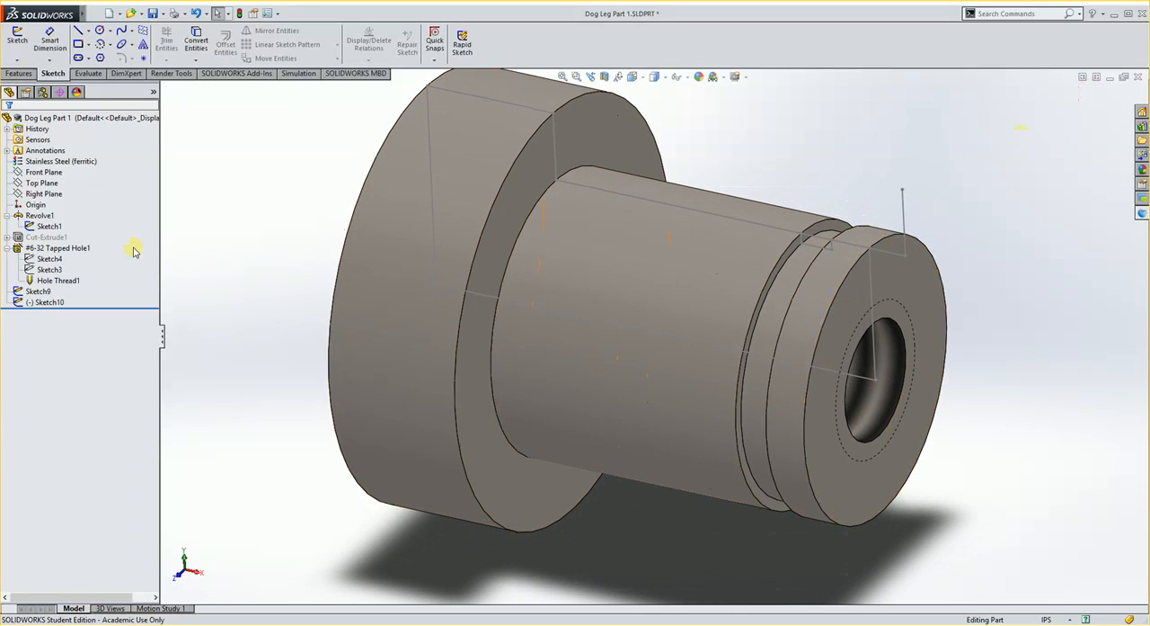
{"action": "left_click", "coordinate": [56, 227]}
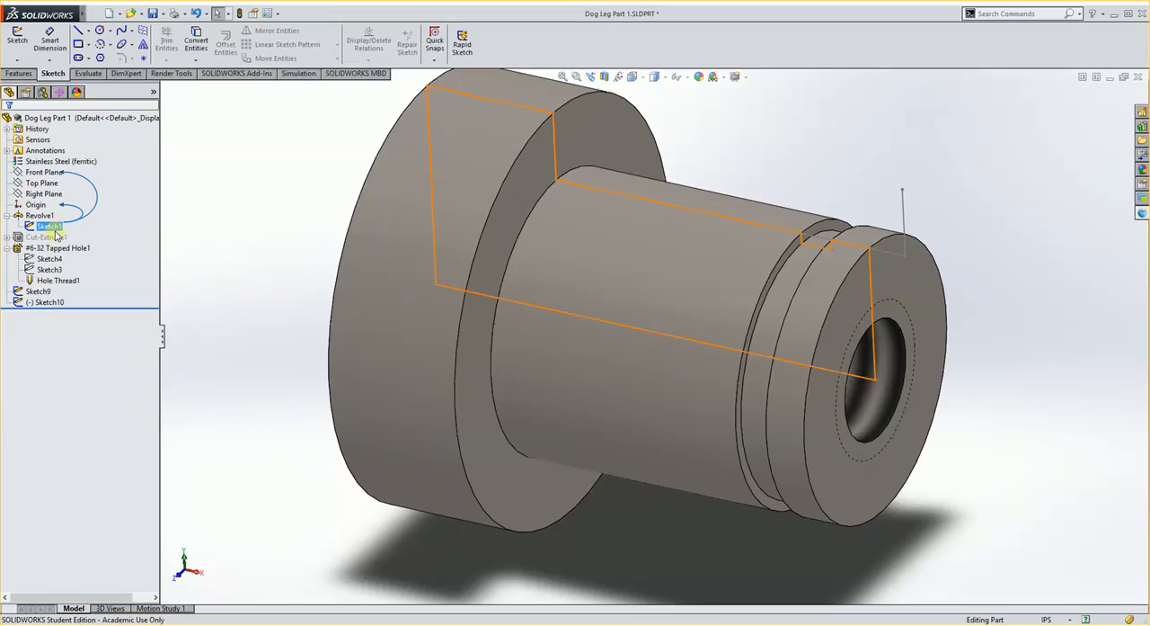
{"action": "left_click", "coordinate": [38, 291]}
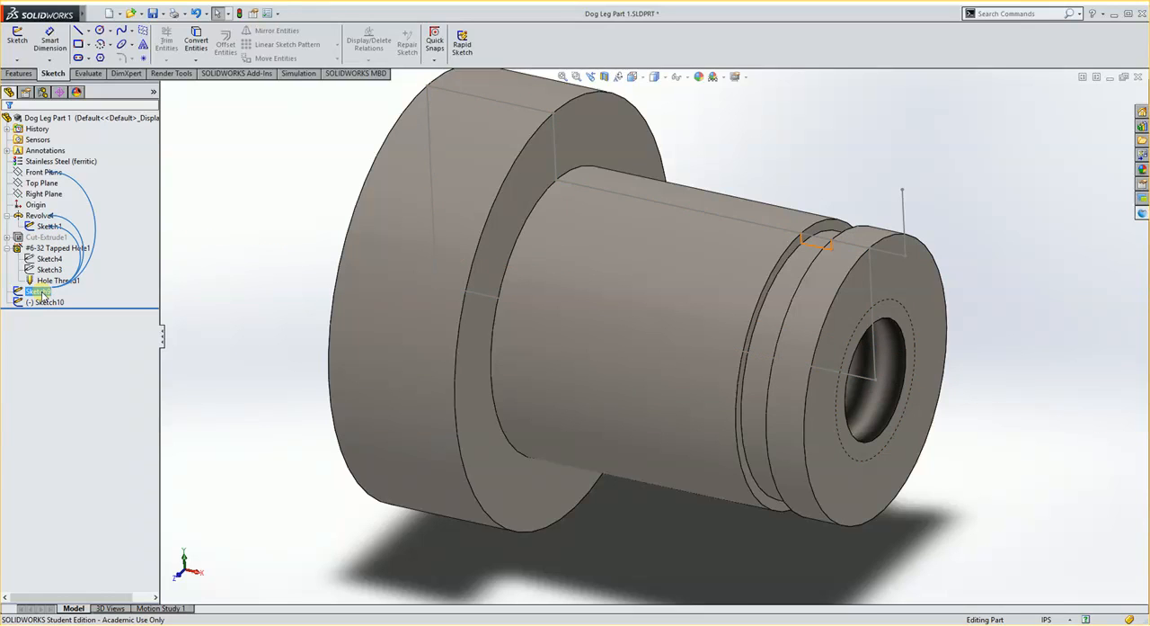
{"action": "left_click", "coordinate": [43, 302]}
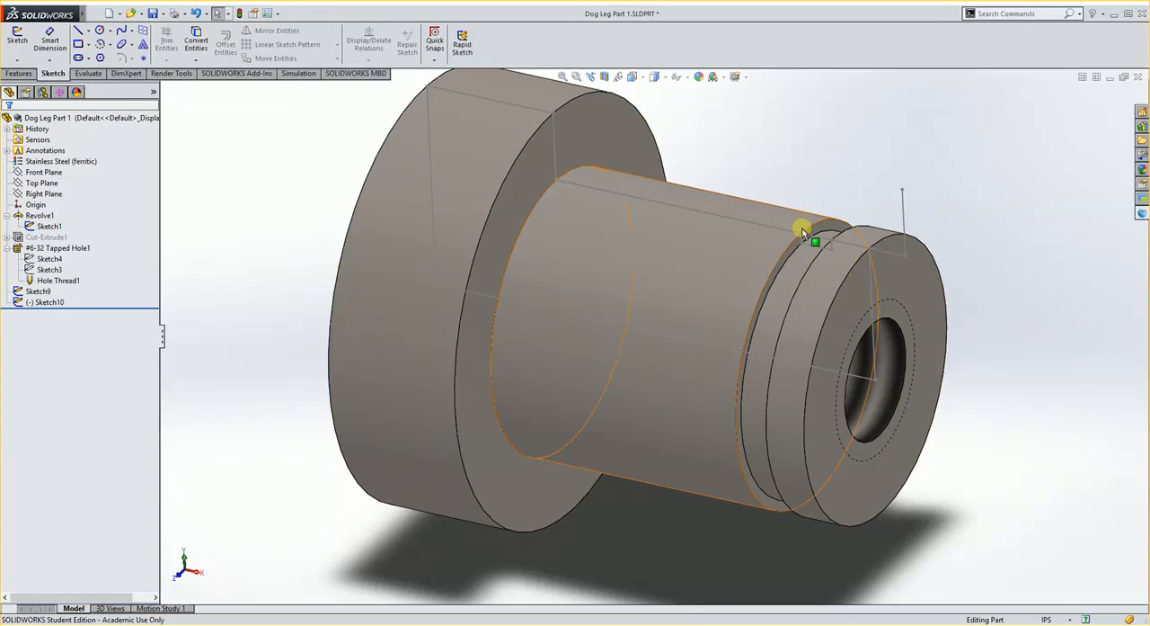
Start machining the current document in Delcam for SolidWorks with the MC-in-turn.asmdot template.
{"action": "left_click", "coordinate": [1142, 212]}
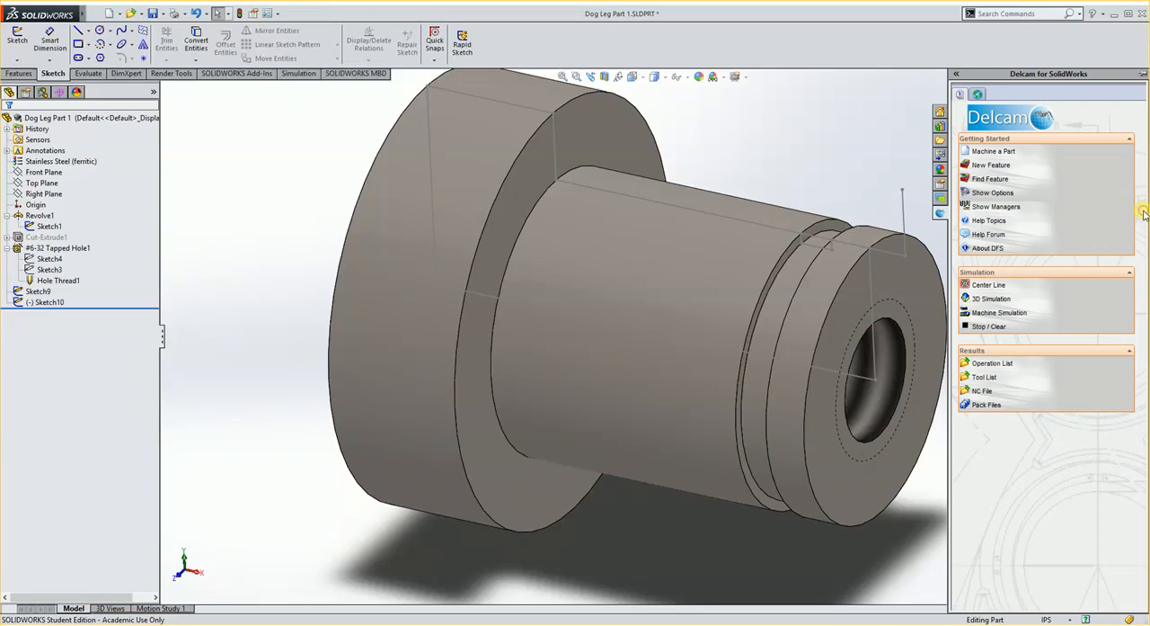
{"action": "left_click", "coordinate": [1005, 153]}
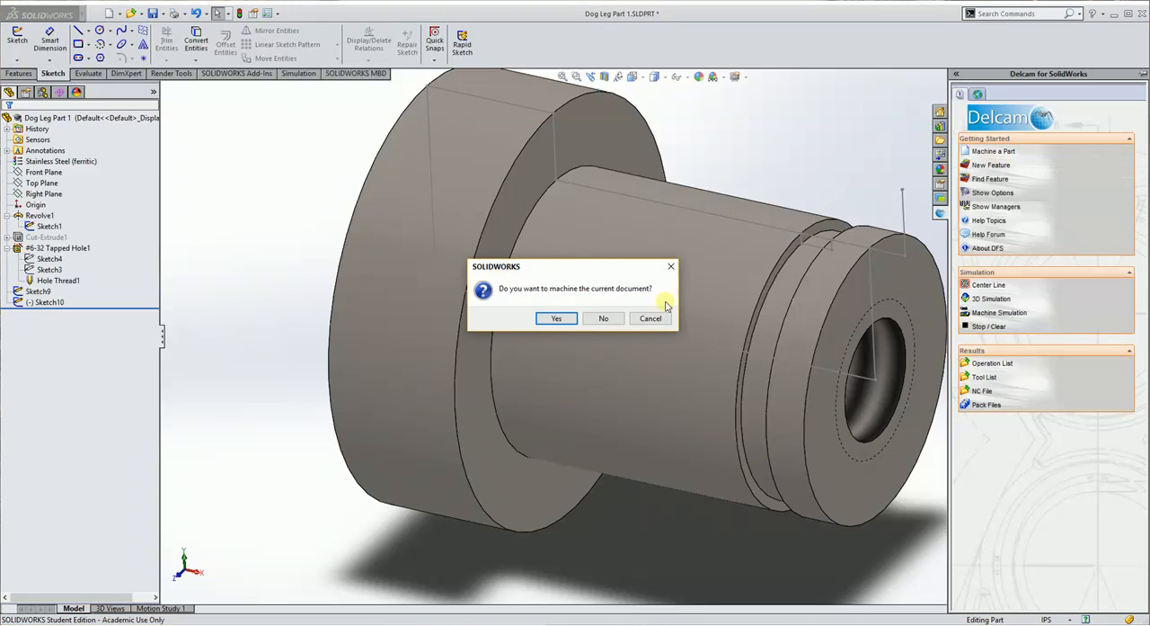
{"action": "left_click", "coordinate": [557, 318]}
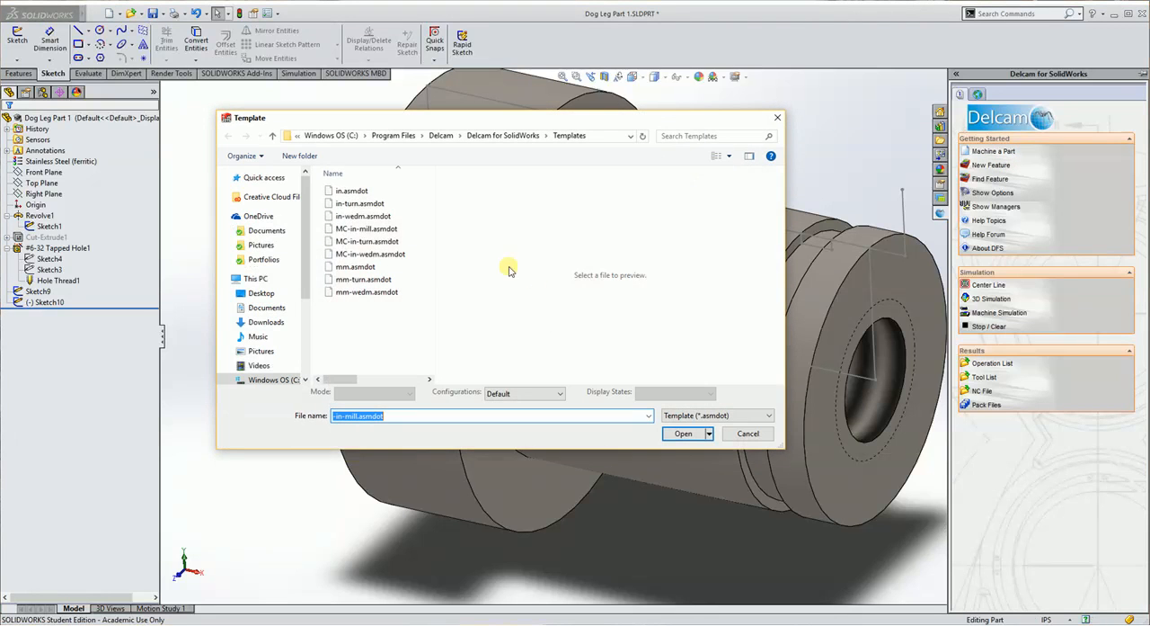
{"action": "left_click", "coordinate": [367, 241]}
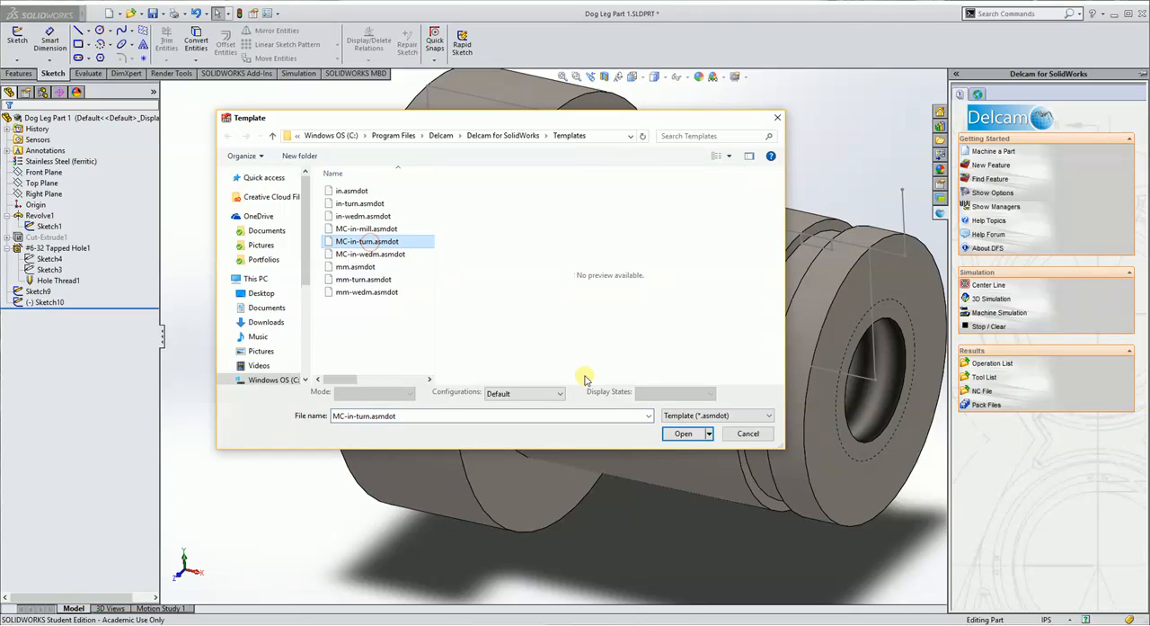
{"action": "left_click", "coordinate": [686, 433]}
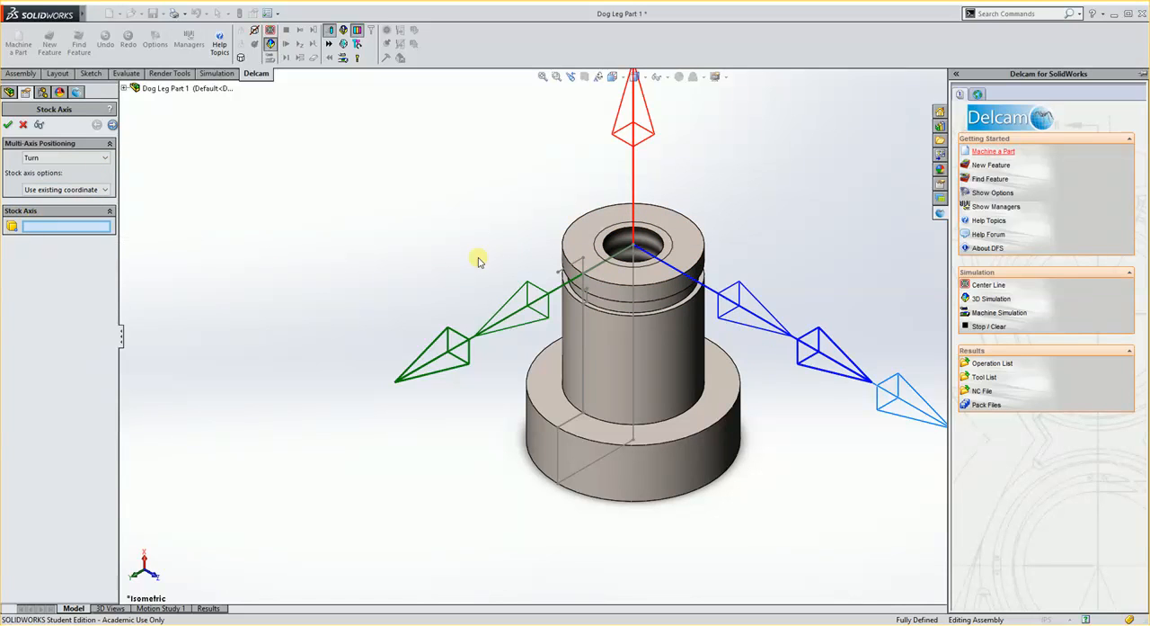
Define the turning stock axis from the part's drilled end face and pick the part body for the bounding cylinder stock.
{"action": "left_click", "coordinate": [679, 232]}
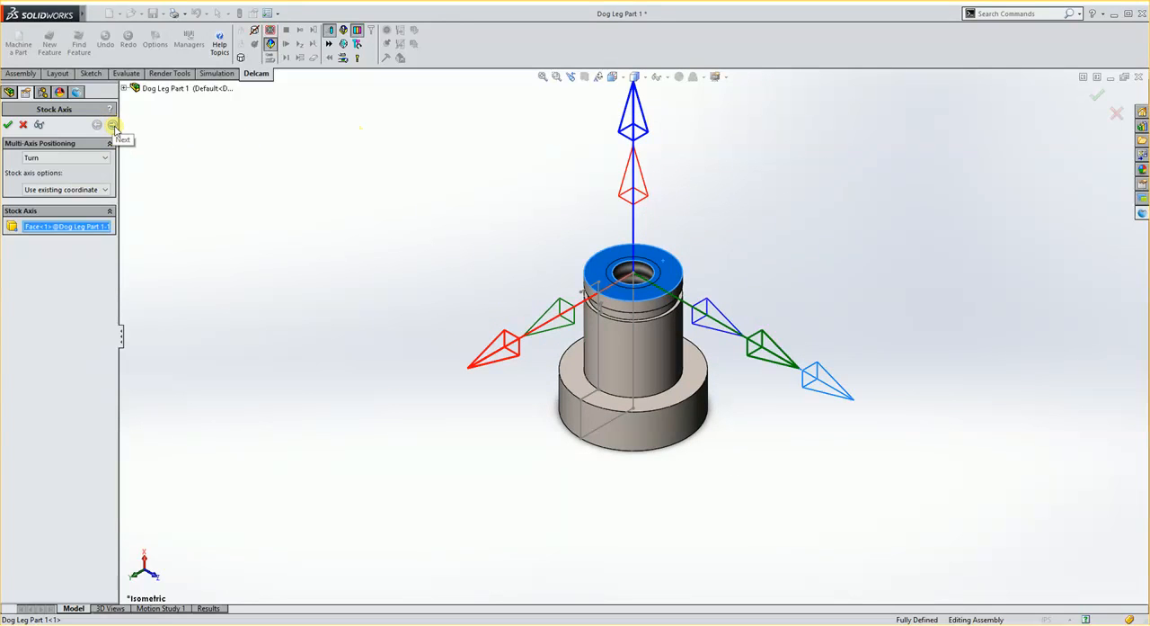
{"action": "left_click", "coordinate": [113, 125]}
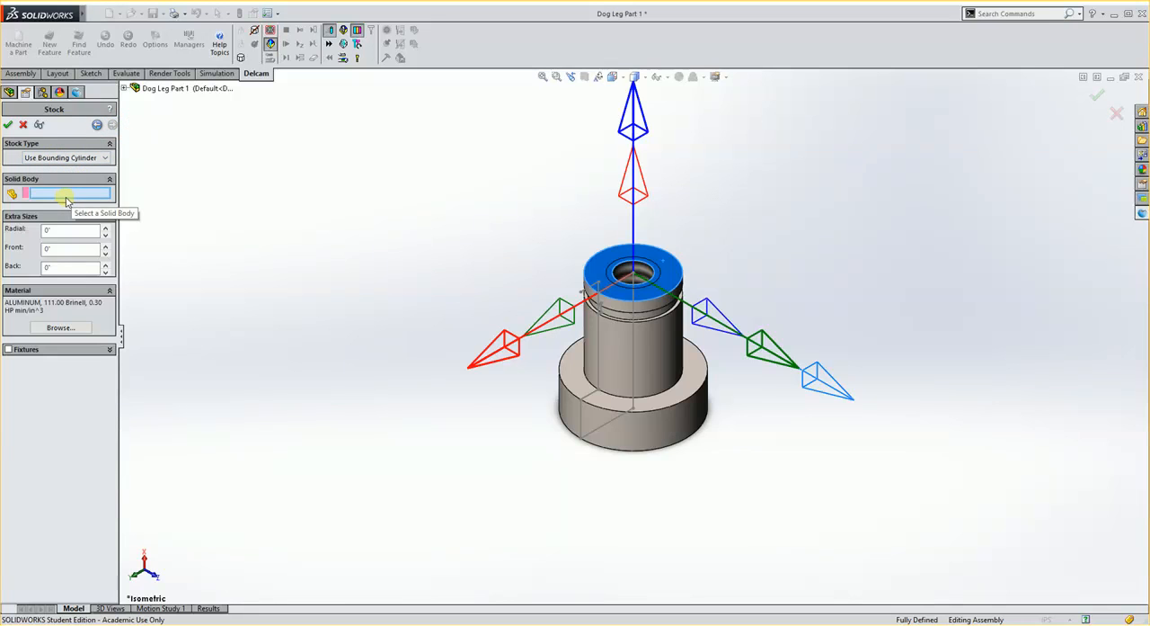
{"action": "left_click", "coordinate": [654, 434]}
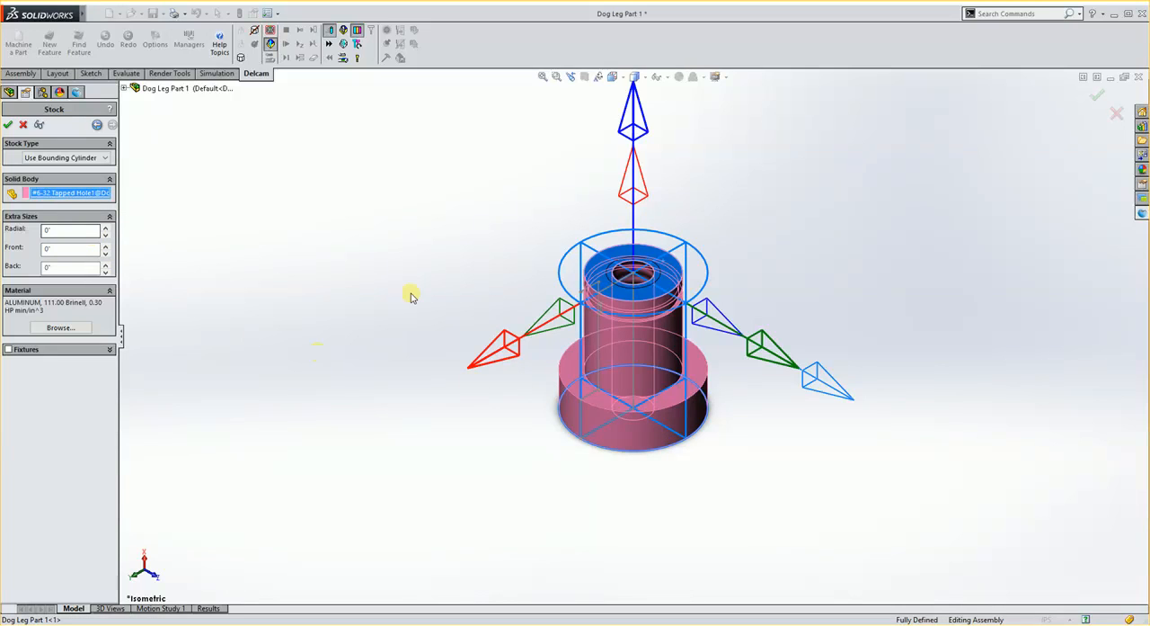
Set the stock's extra sizes to 1 in at the back, 0.01 in at the front and 0.025 in radially.
{"action": "double_click", "coordinate": [79, 267]}
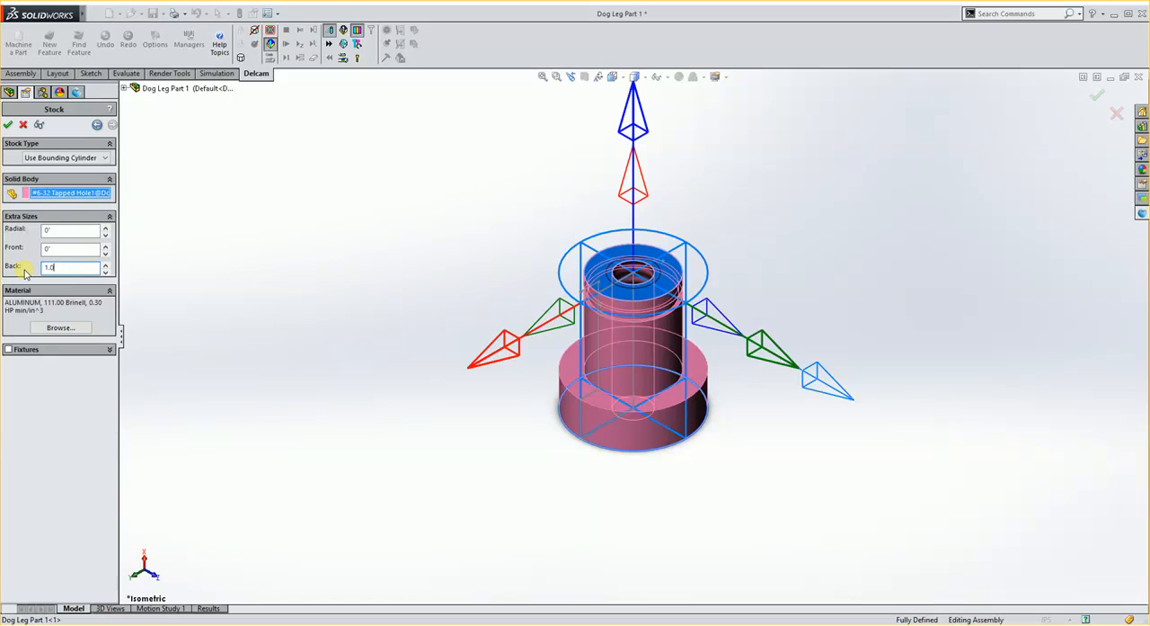
{"action": "key", "text": "Return"}
{"action": "scroll", "coordinate": [636, 438], "scroll_direction": "up", "scroll_amount": 4}
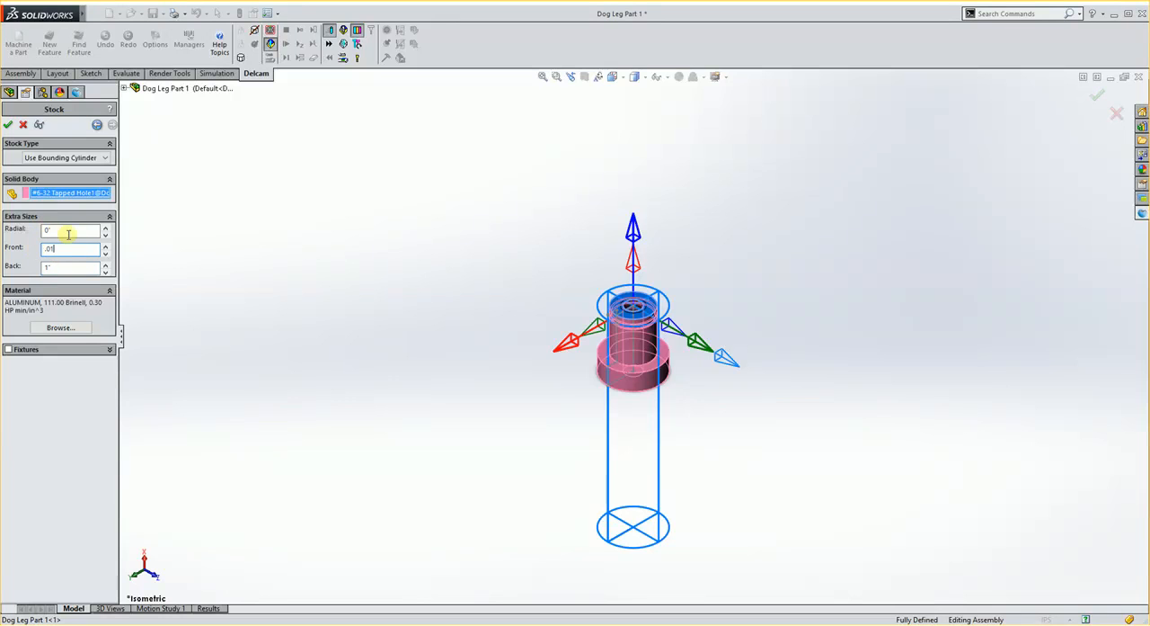
{"action": "type", "text": ".01"}
{"action": "double_click", "coordinate": [69, 232]}
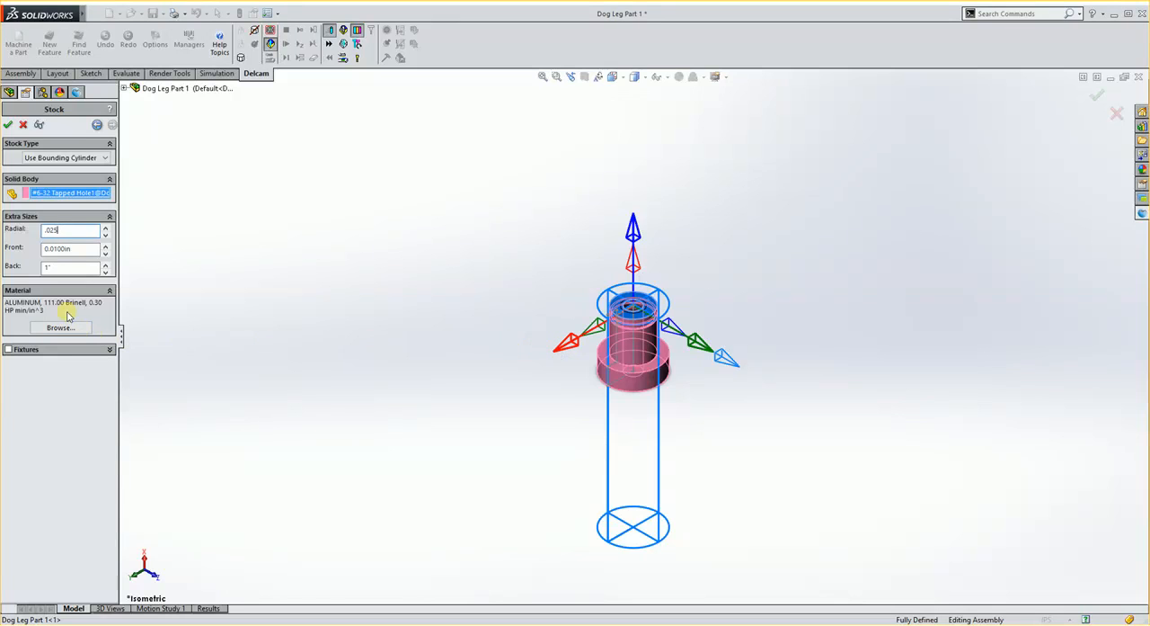
Set the stock material to 0_MC_STAINLESS and accept the stock definition.
{"action": "left_click", "coordinate": [49, 328]}
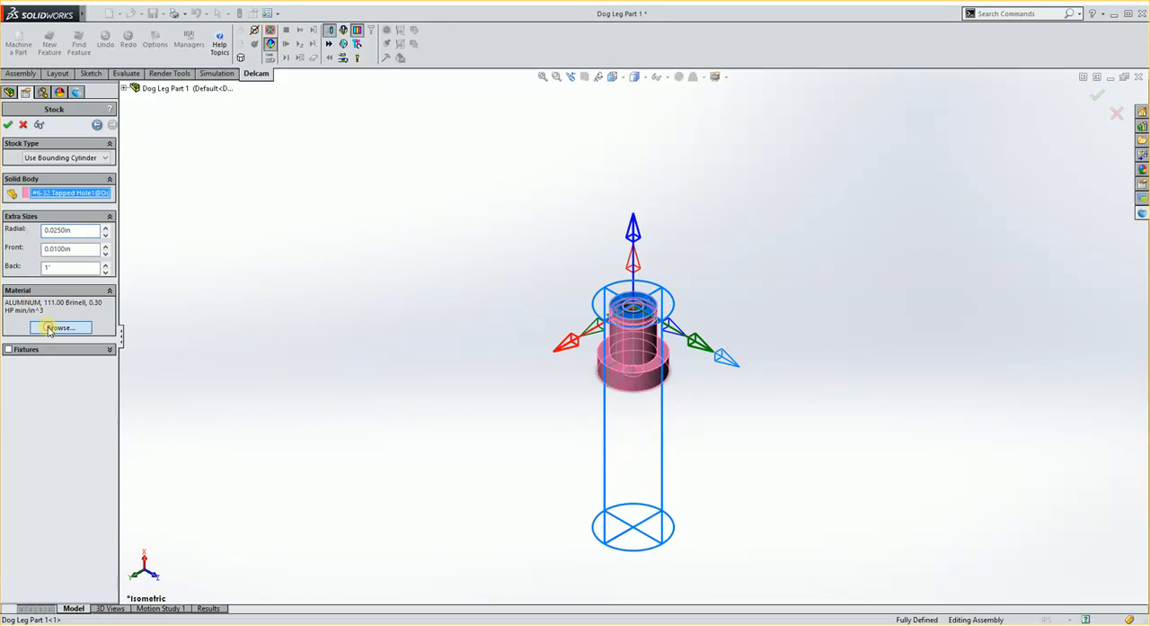
{"action": "left_click", "coordinate": [665, 275]}
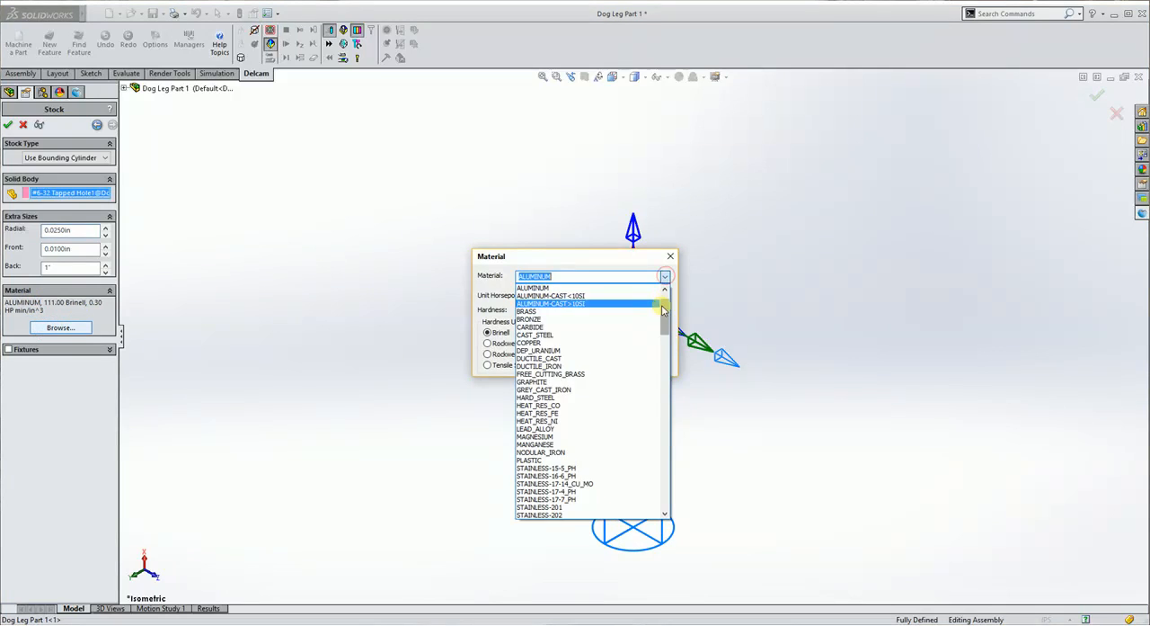
{"action": "scroll", "coordinate": [572, 306], "scroll_direction": "up", "scroll_amount": 2}
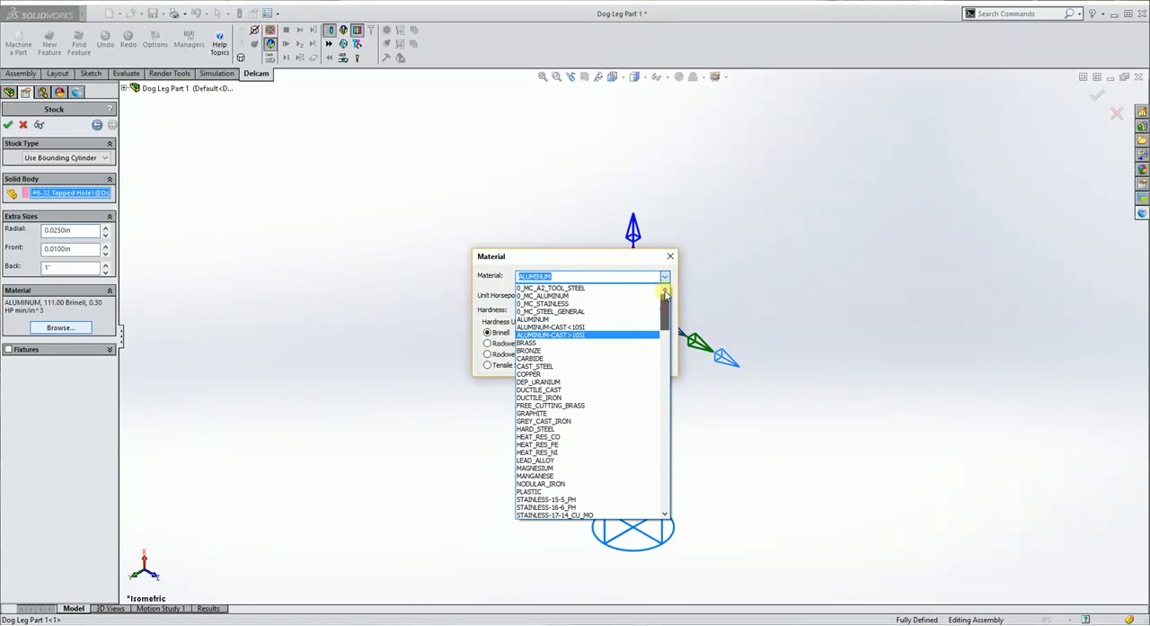
{"action": "left_click", "coordinate": [546, 306]}
{"action": "left_click", "coordinate": [657, 299]}
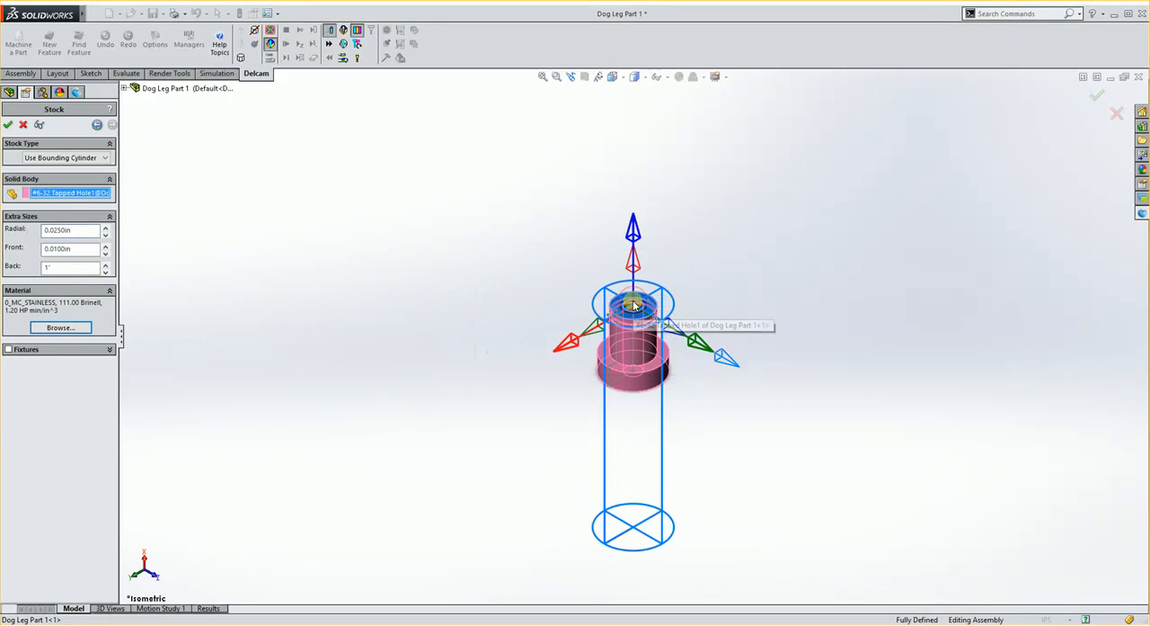
{"action": "left_click", "coordinate": [8, 127]}
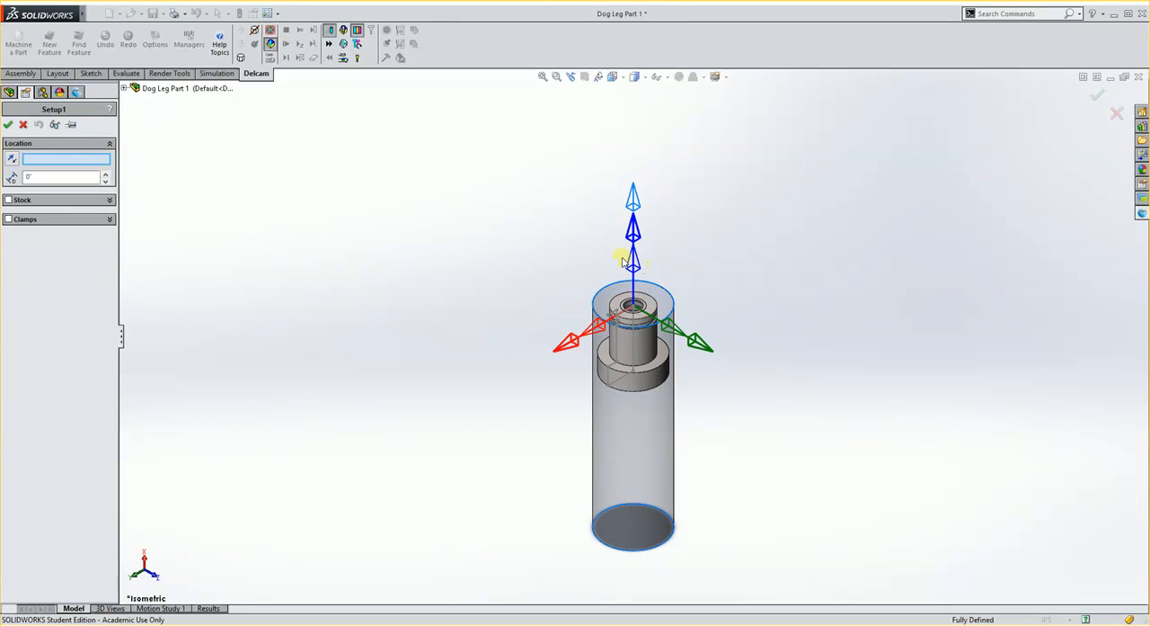
Accept the default location for Setup1 and inspect the part's drilled end inside the stock.
{"action": "scroll", "coordinate": [695, 326], "scroll_direction": "down", "scroll_amount": 3}
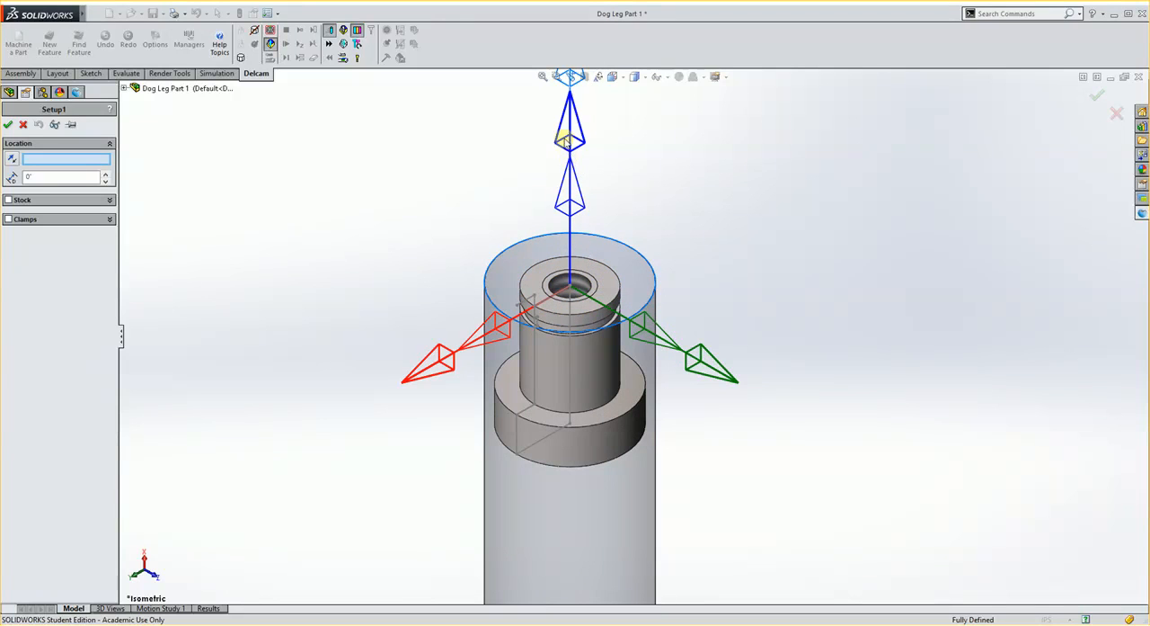
{"action": "left_click", "coordinate": [8, 125]}
{"action": "middle_click_drag", "start_coordinate": [419, 250], "coordinate": [543, 409]}
{"action": "scroll", "coordinate": [496, 292], "scroll_direction": "up", "scroll_amount": 2}
{"action": "scroll", "coordinate": [478, 270], "scroll_direction": "down", "scroll_amount": 3}
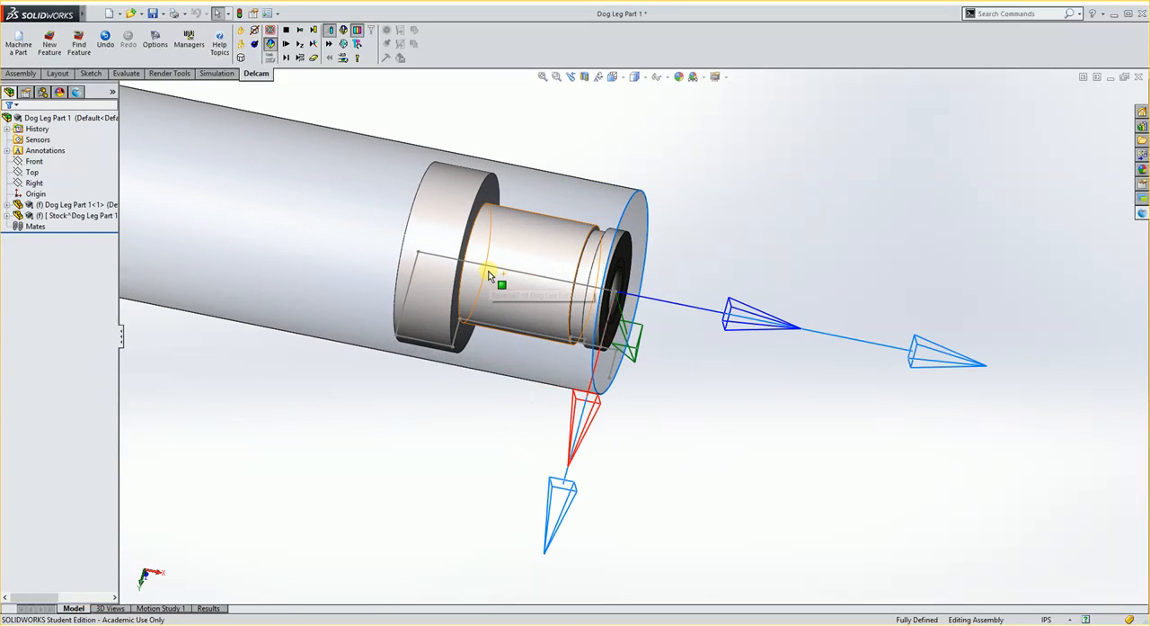
{"action": "left_click", "coordinate": [636, 313]}
{"action": "middle_click_drag", "start_coordinate": [476, 400], "coordinate": [563, 299]}
{"action": "scroll", "coordinate": [617, 264], "scroll_direction": "down", "scroll_amount": 4}
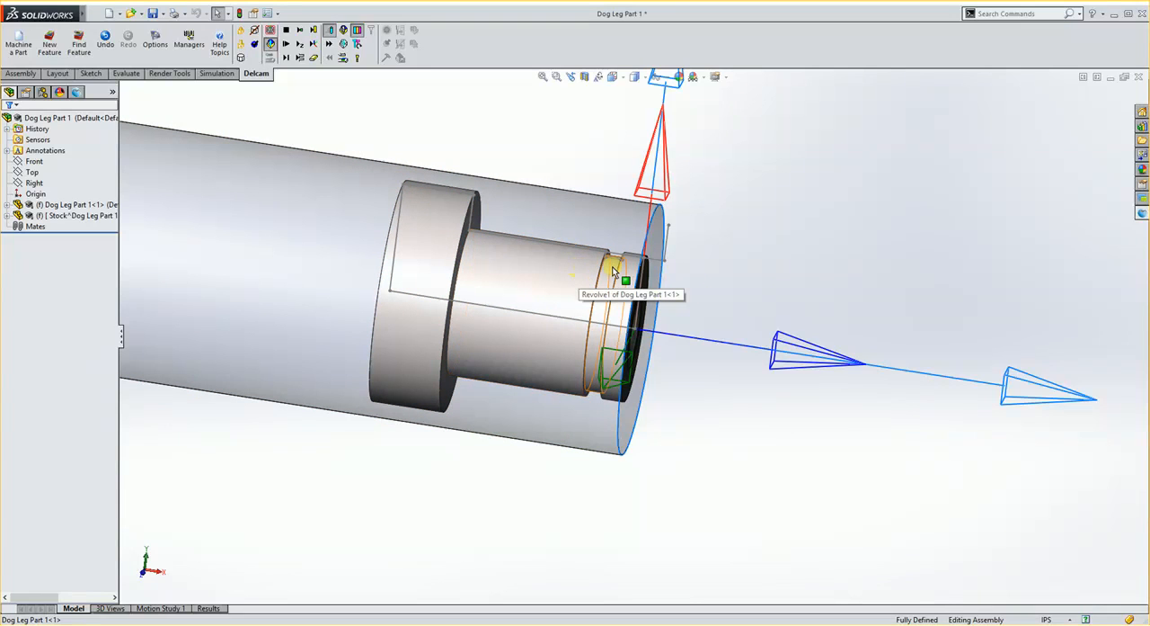
Make Tools-Inch the active tool crib.
{"action": "left_click", "coordinate": [189, 46]}
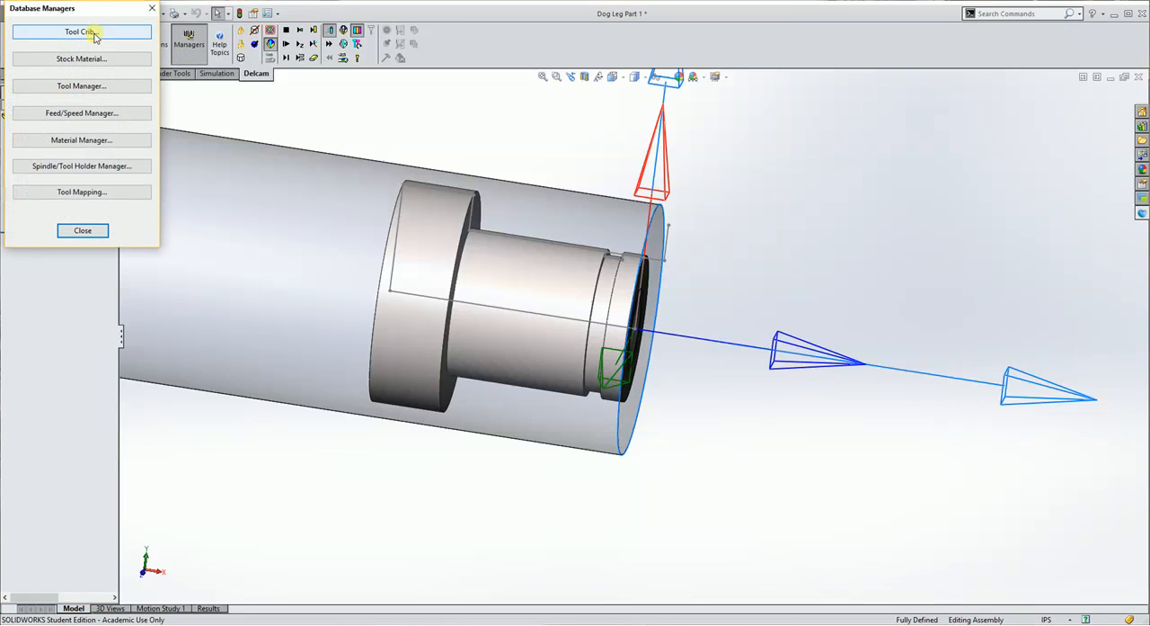
{"action": "left_click", "coordinate": [94, 35]}
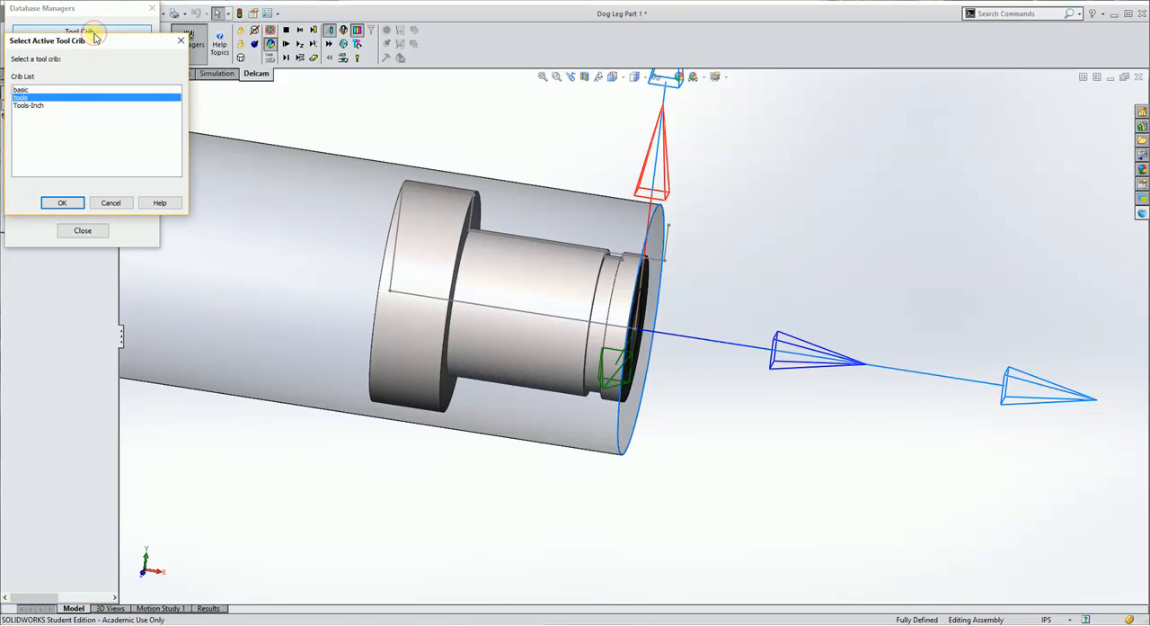
{"action": "left_click", "coordinate": [30, 107]}
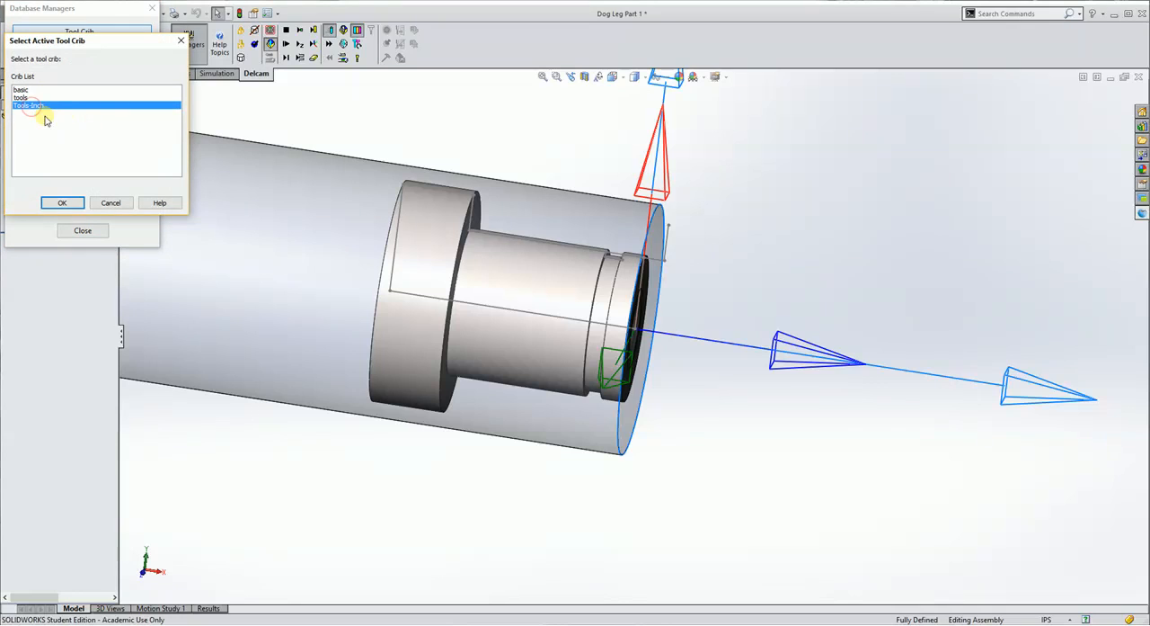
{"action": "left_click", "coordinate": [61, 205]}
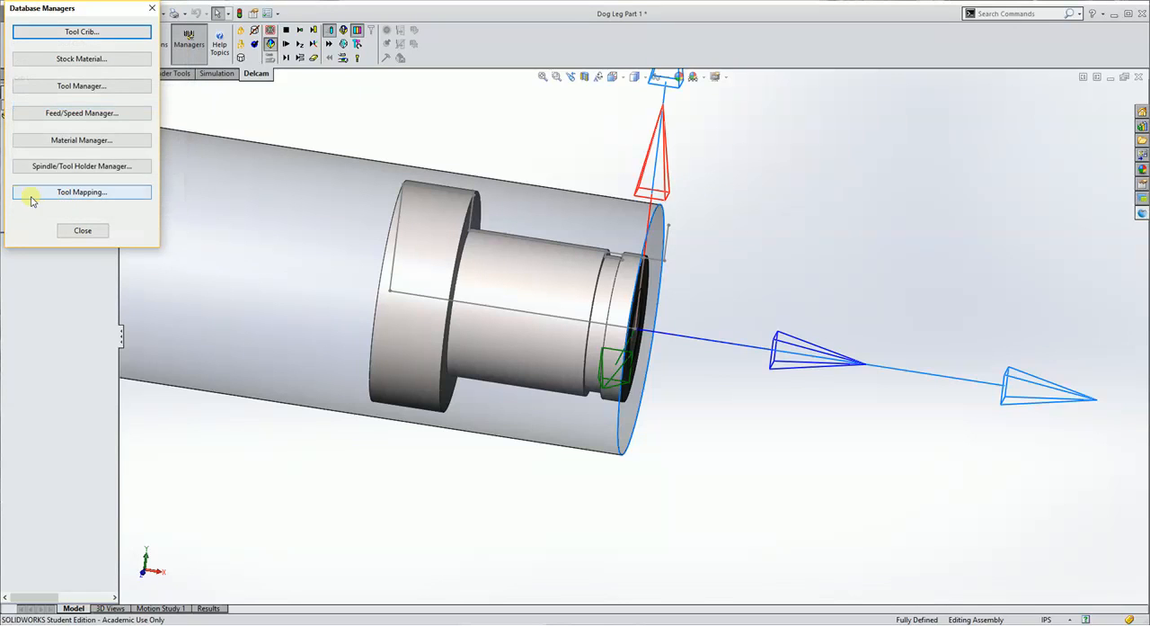
{"action": "left_click", "coordinate": [79, 231]}
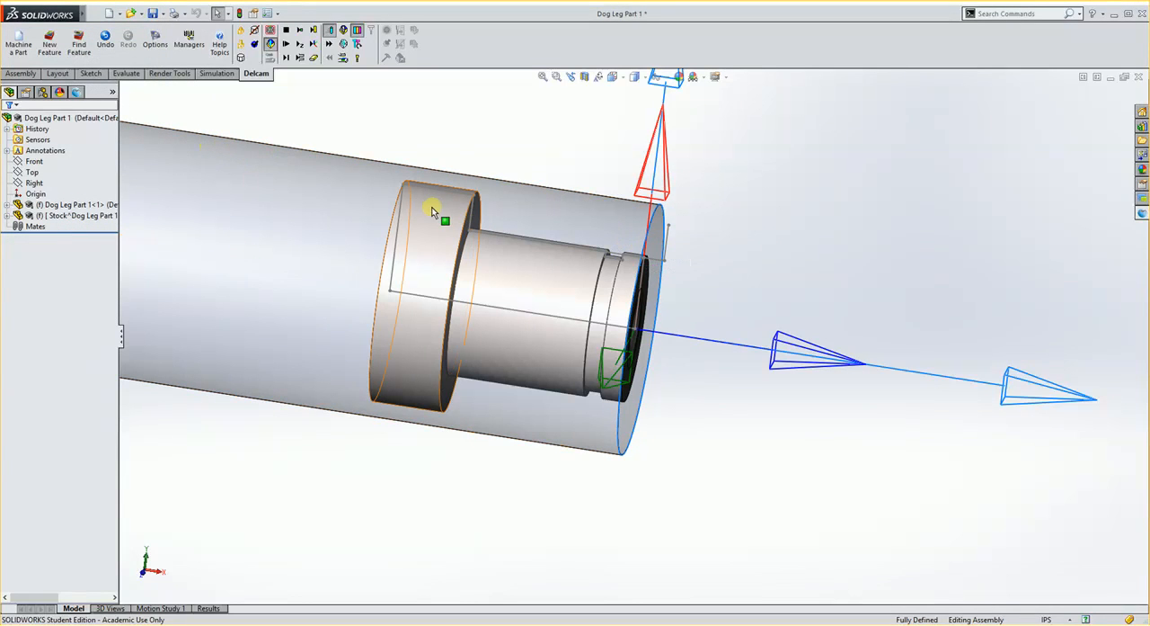
Create a Face feature located on the part's drilled end face, with thickness from the stock's front face and outer diameter from its cylindrical surface.
{"action": "left_click", "coordinate": [52, 45]}
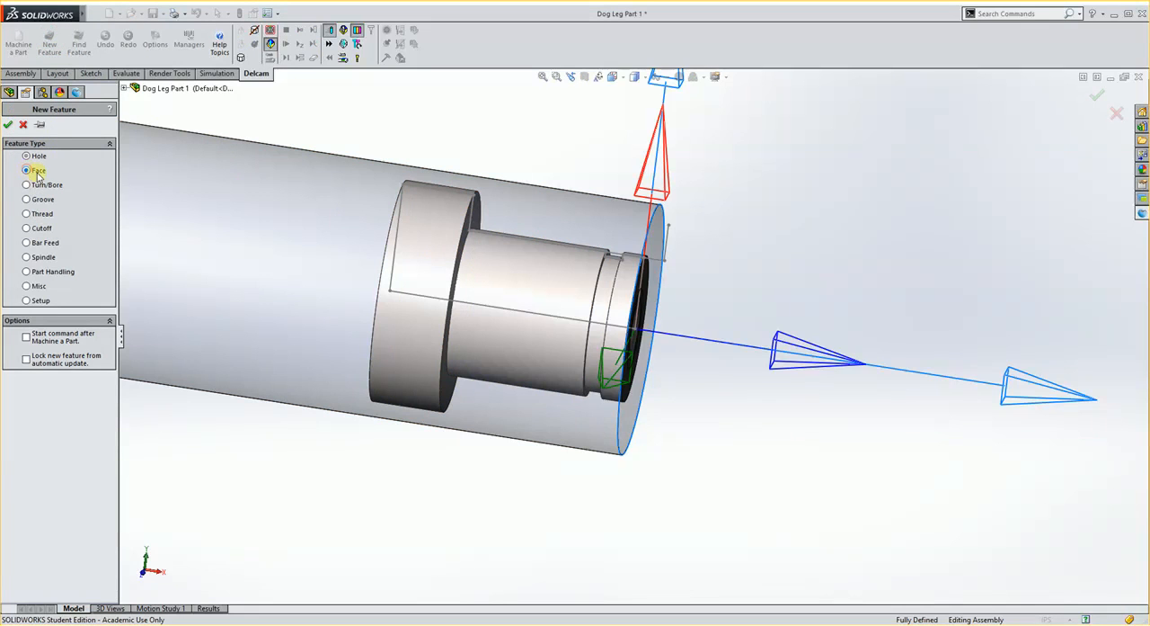
{"action": "left_click", "coordinate": [8, 124]}
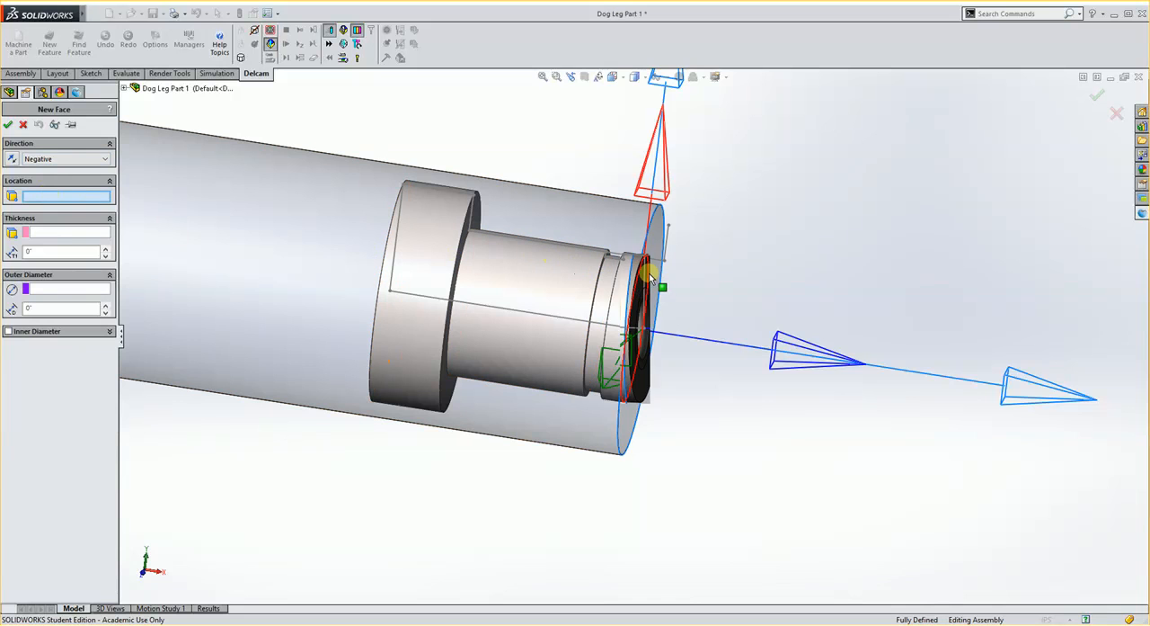
{"action": "middle_click_drag", "start_coordinate": [658, 276], "coordinate": [632, 281]}
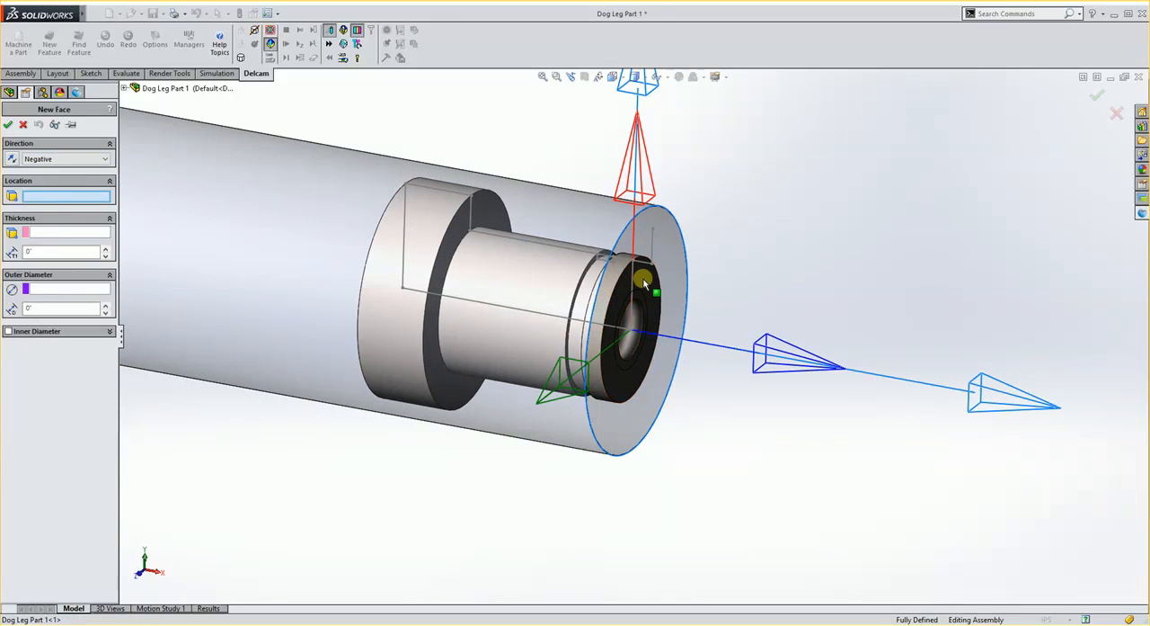
{"action": "left_click", "coordinate": [644, 279]}
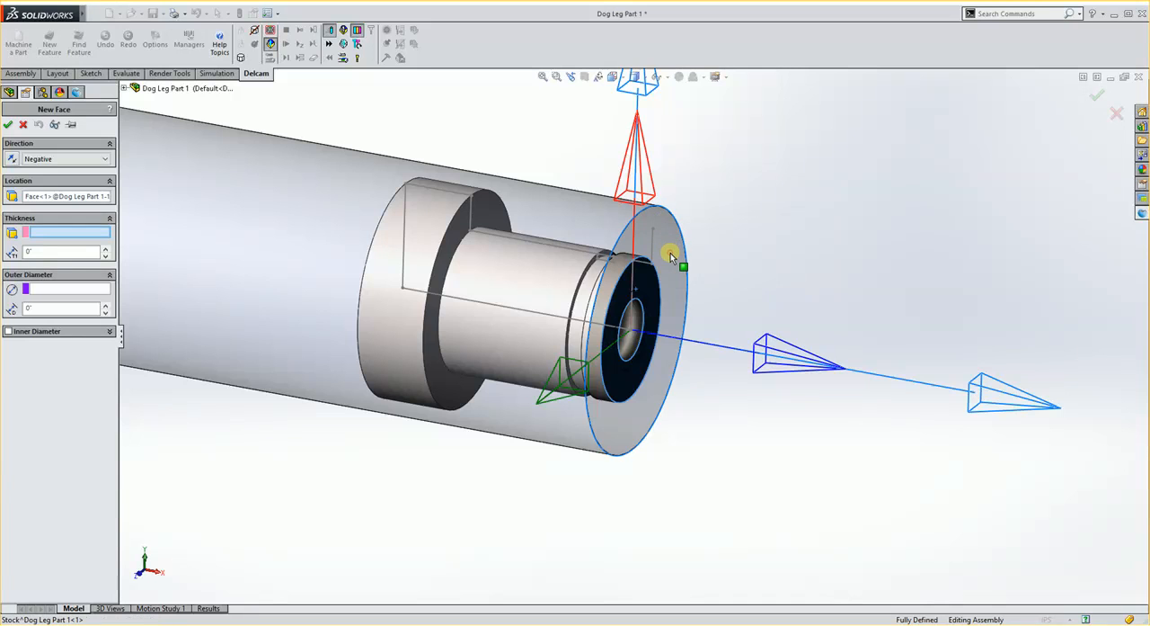
{"action": "left_click", "coordinate": [672, 256]}
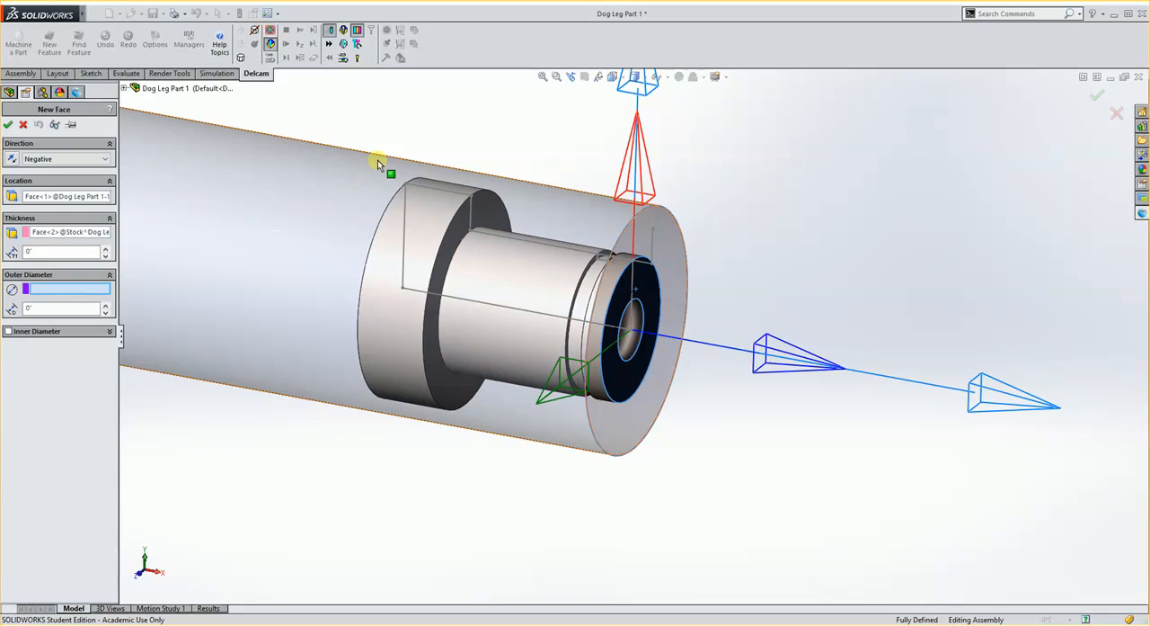
{"action": "left_click", "coordinate": [323, 170]}
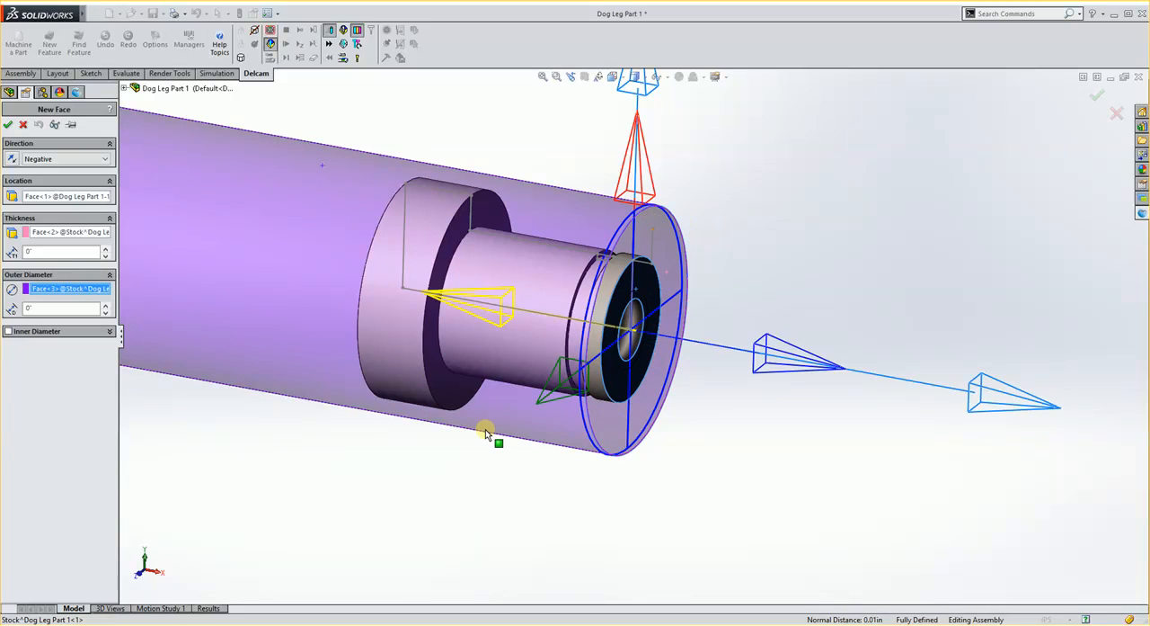
{"action": "left_click", "coordinate": [9, 125]}
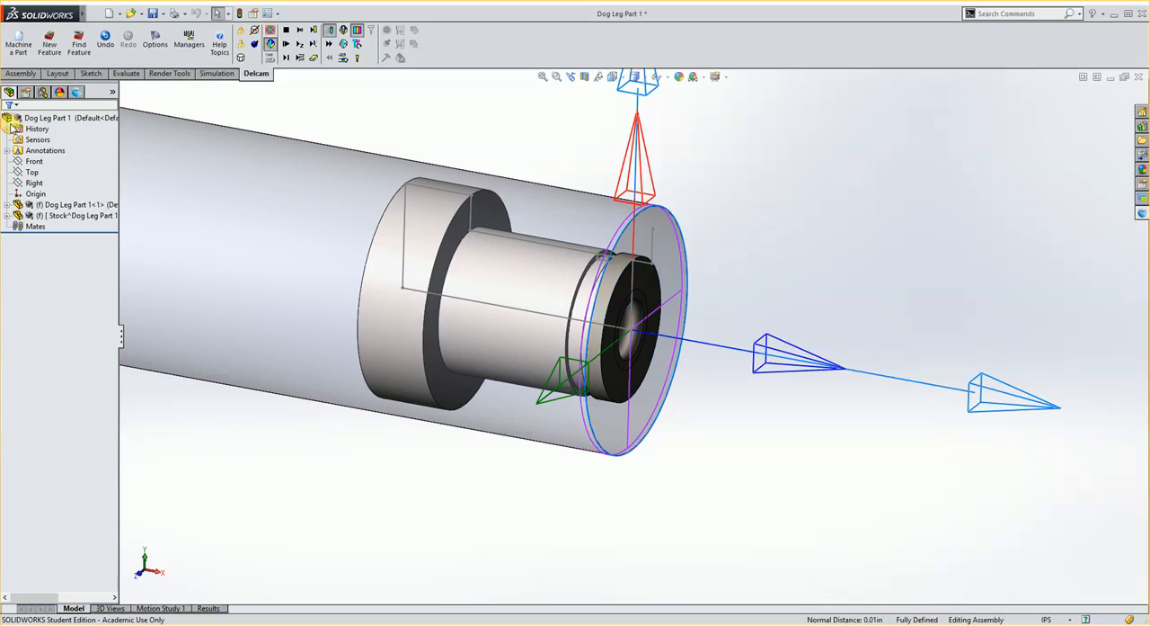
Change the tool for the face feature's rough pass 1 to SW_Turn_55_RH, filtering the tools by the 55 Diamond insert shape.
{"action": "left_click", "coordinate": [78, 92]}
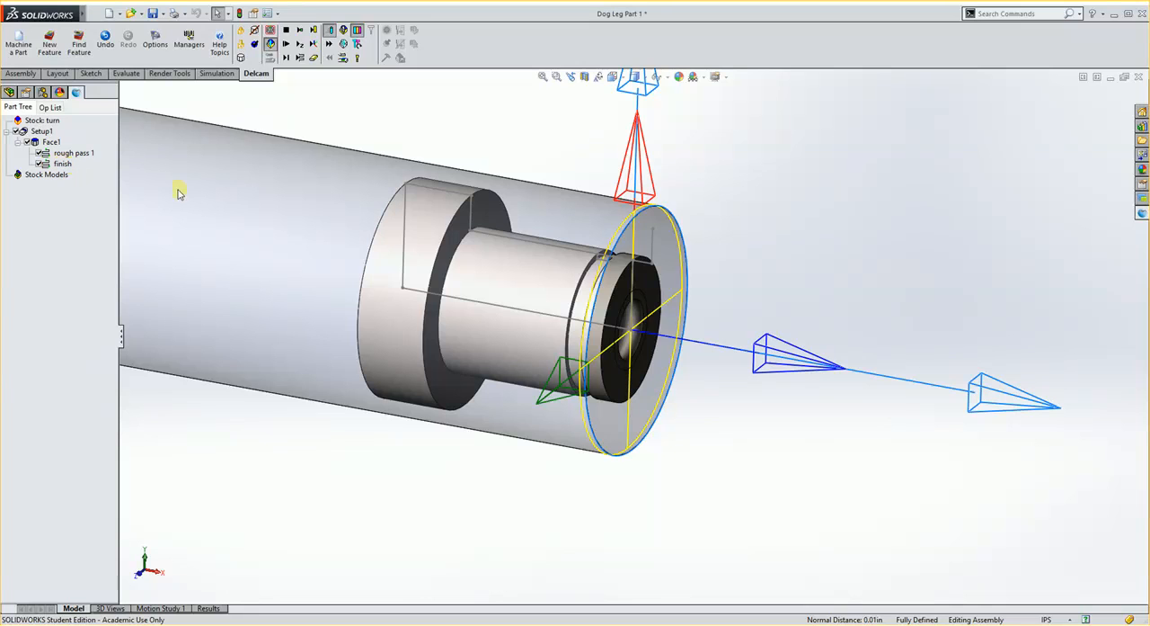
{"action": "double_click", "coordinate": [71, 155]}
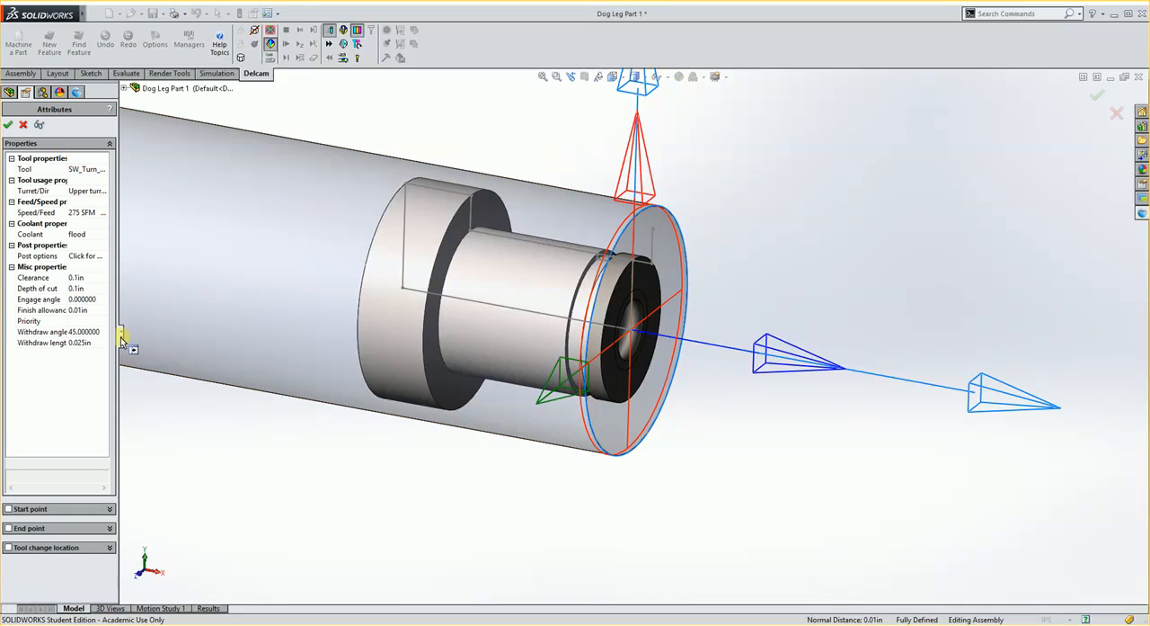
{"action": "left_click_drag", "start_coordinate": [122, 340], "coordinate": [254, 338]}
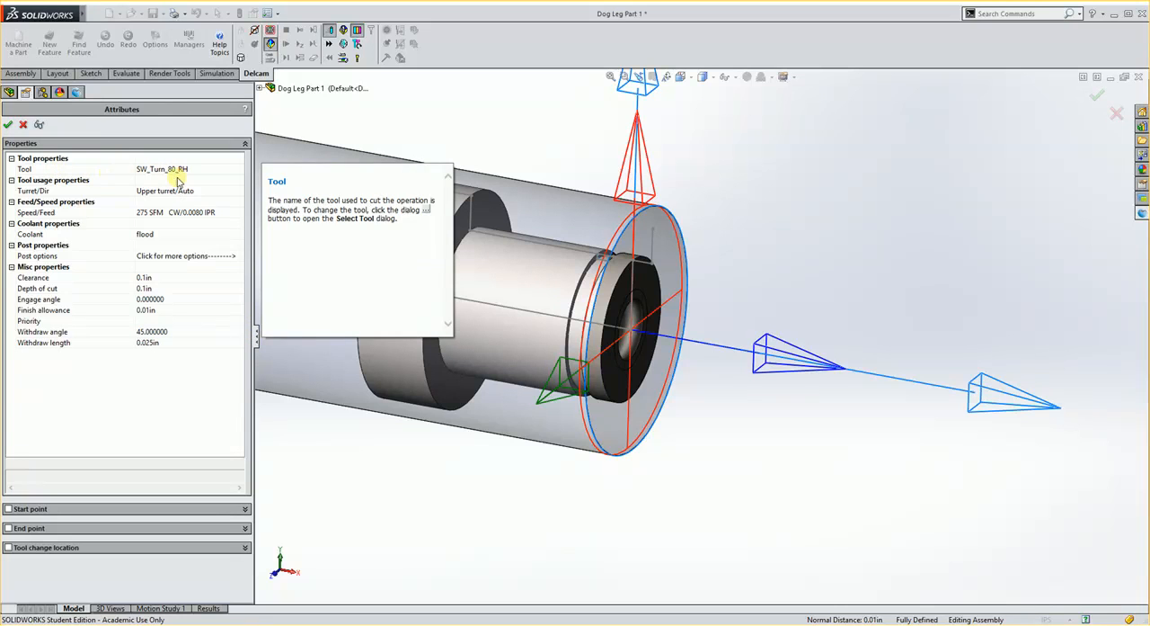
{"action": "mouse_move", "coordinate": [85, 169]}
{"action": "left_click", "coordinate": [29, 169]}
{"action": "left_click", "coordinate": [238, 169]}
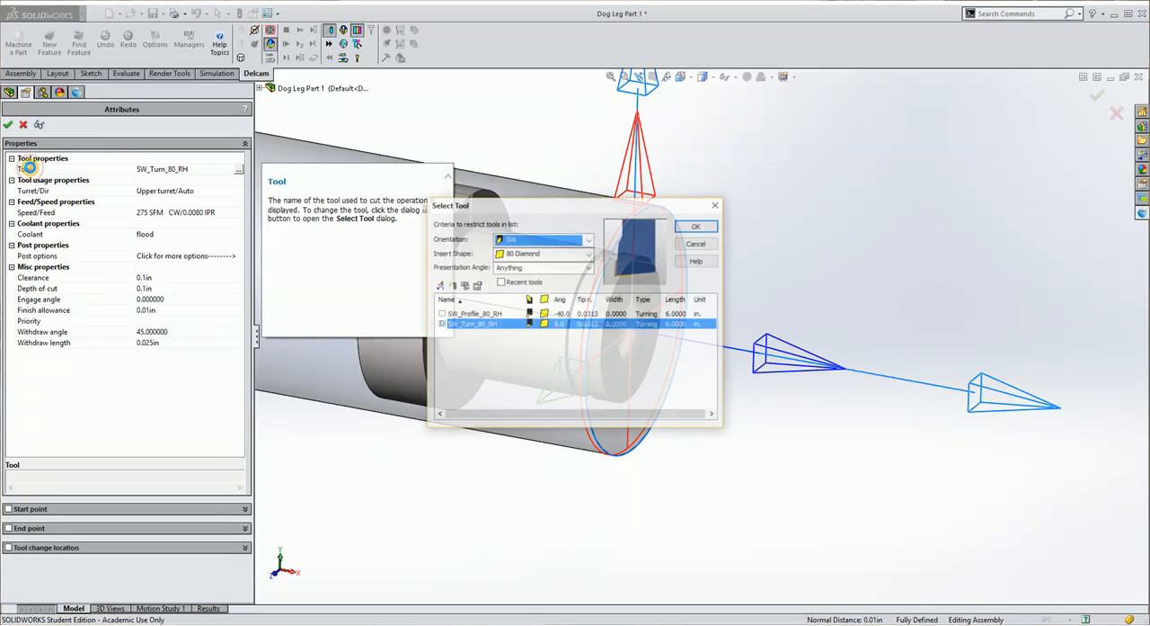
{"action": "left_click", "coordinate": [591, 255]}
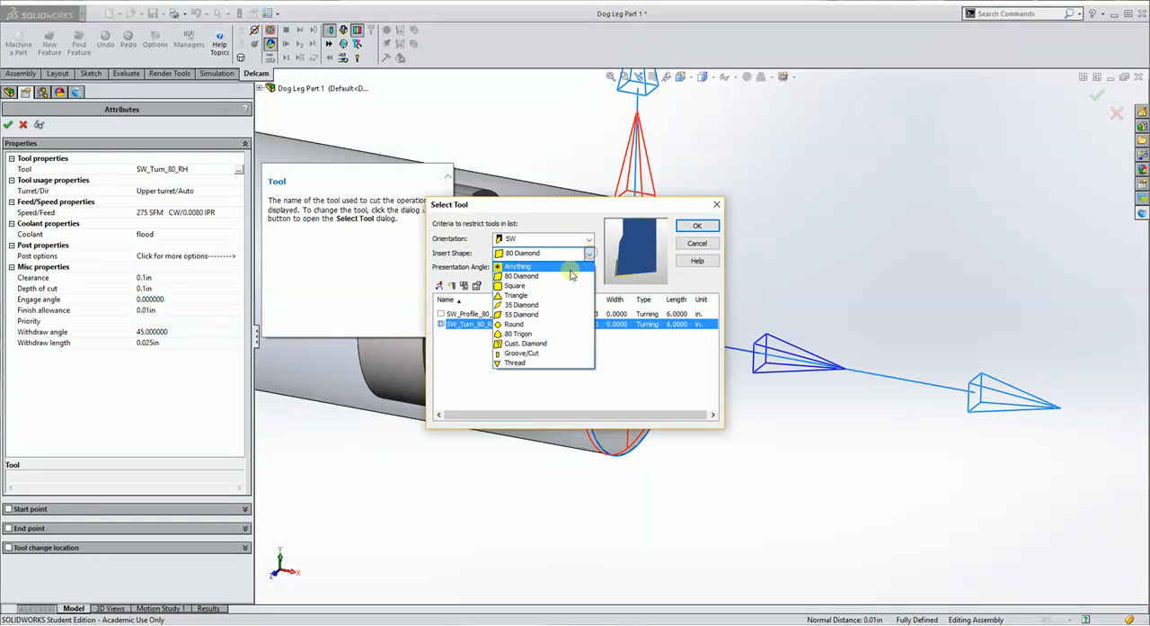
{"action": "left_click", "coordinate": [524, 316]}
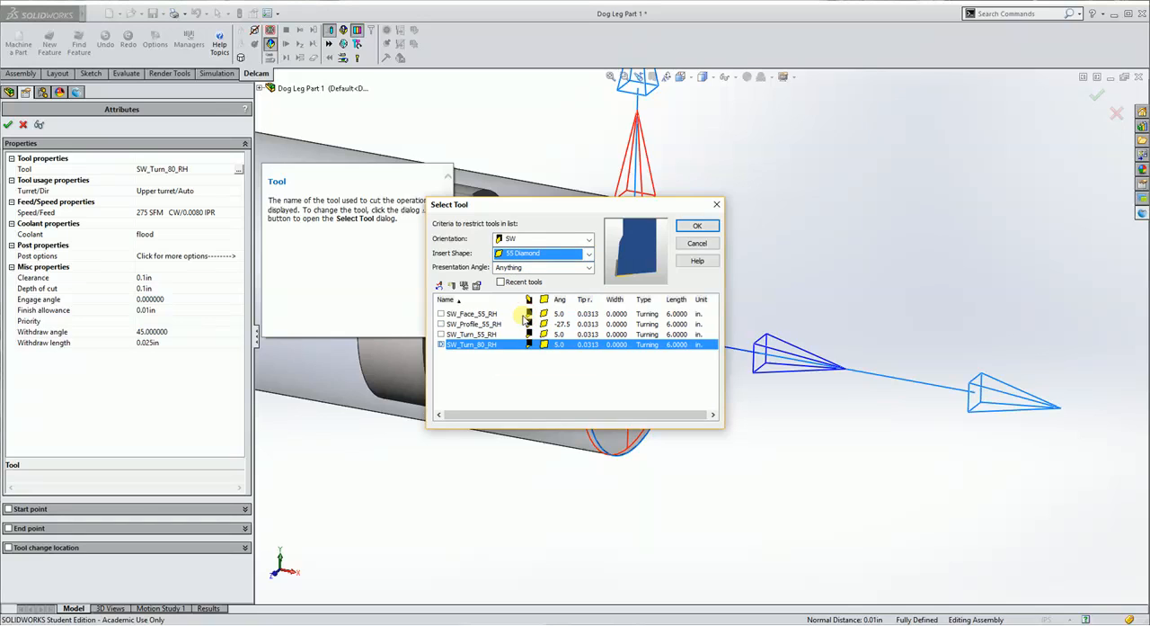
{"action": "left_click", "coordinate": [442, 334]}
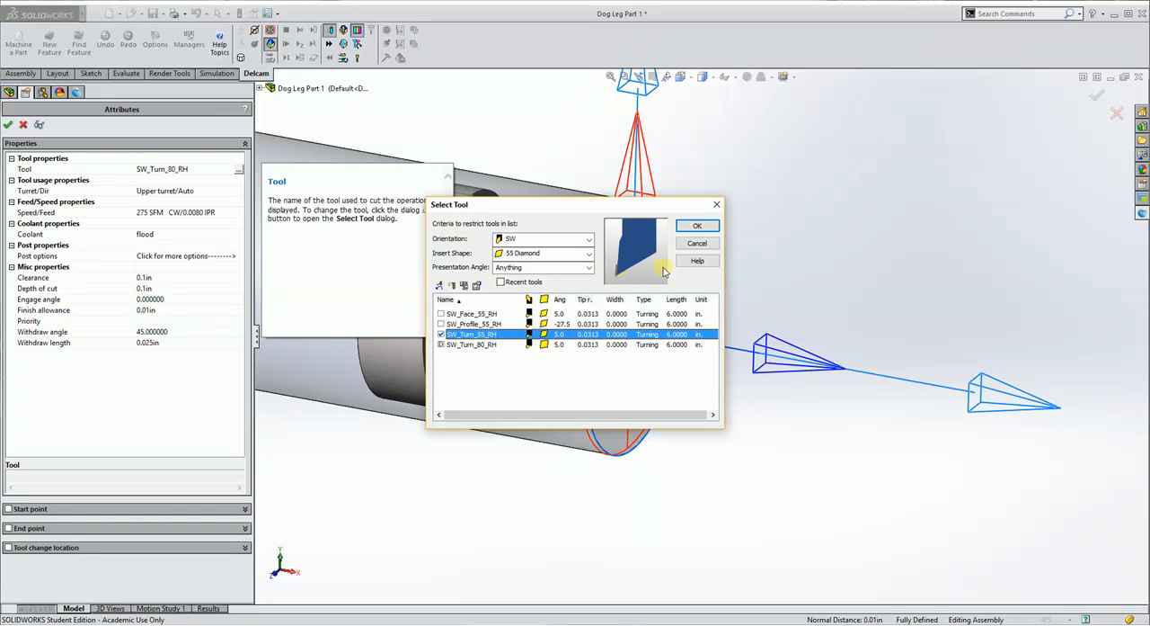
{"action": "left_click", "coordinate": [697, 226]}
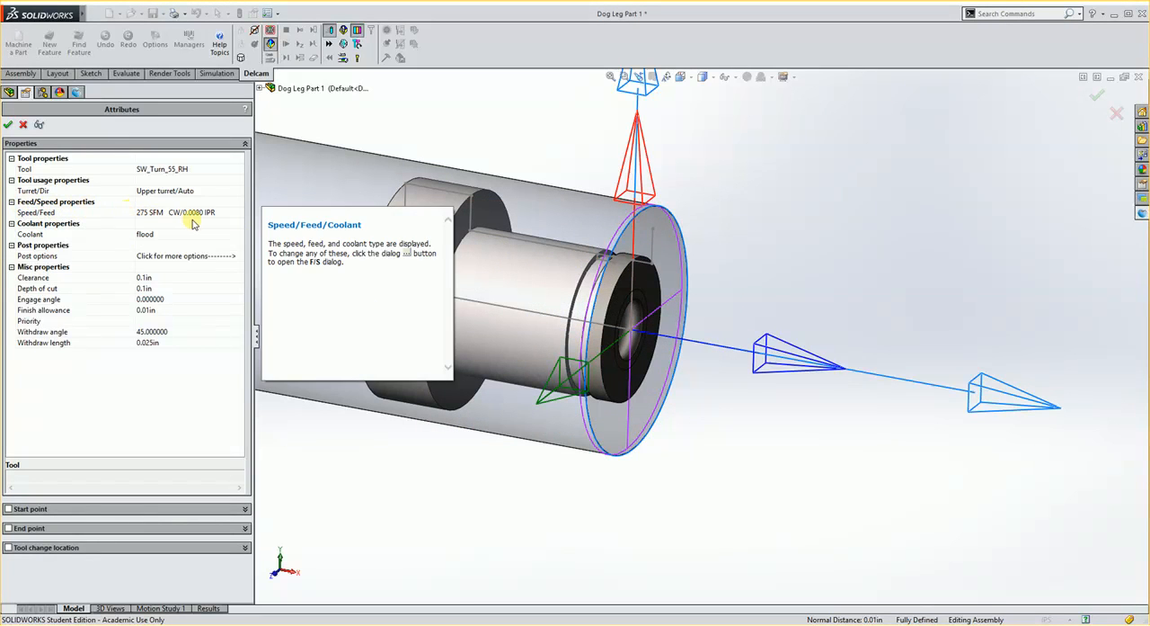
{"action": "left_click", "coordinate": [9, 125]}
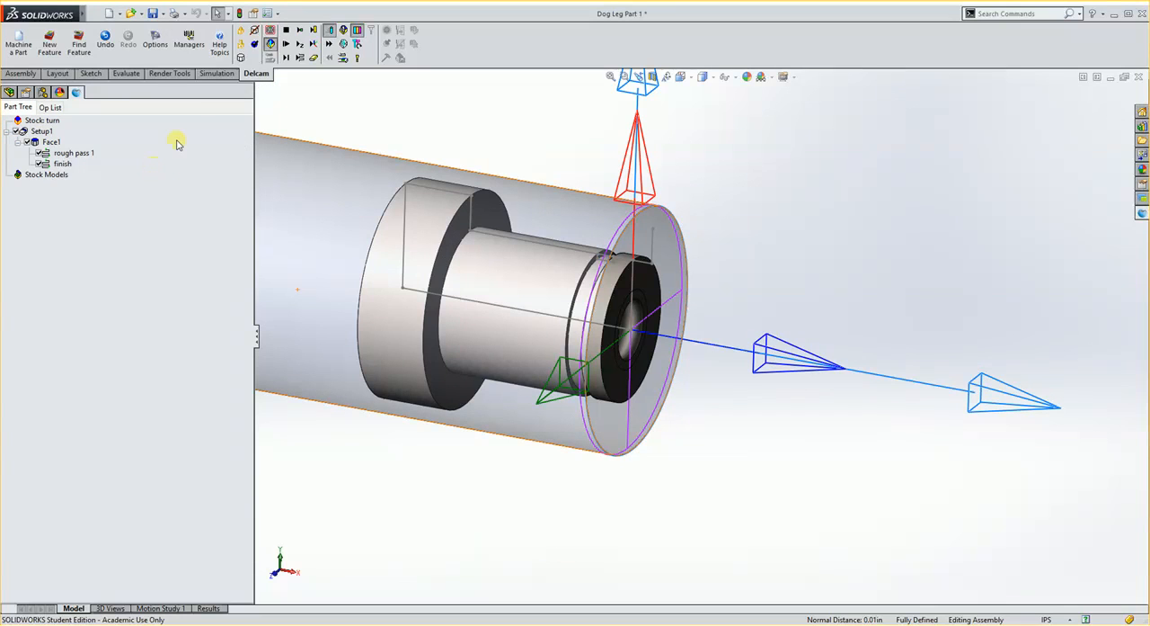
Simulate the facing operation, single-stepping through its moves, and show the tool holder in the simulation.
{"action": "left_click", "coordinate": [287, 44]}
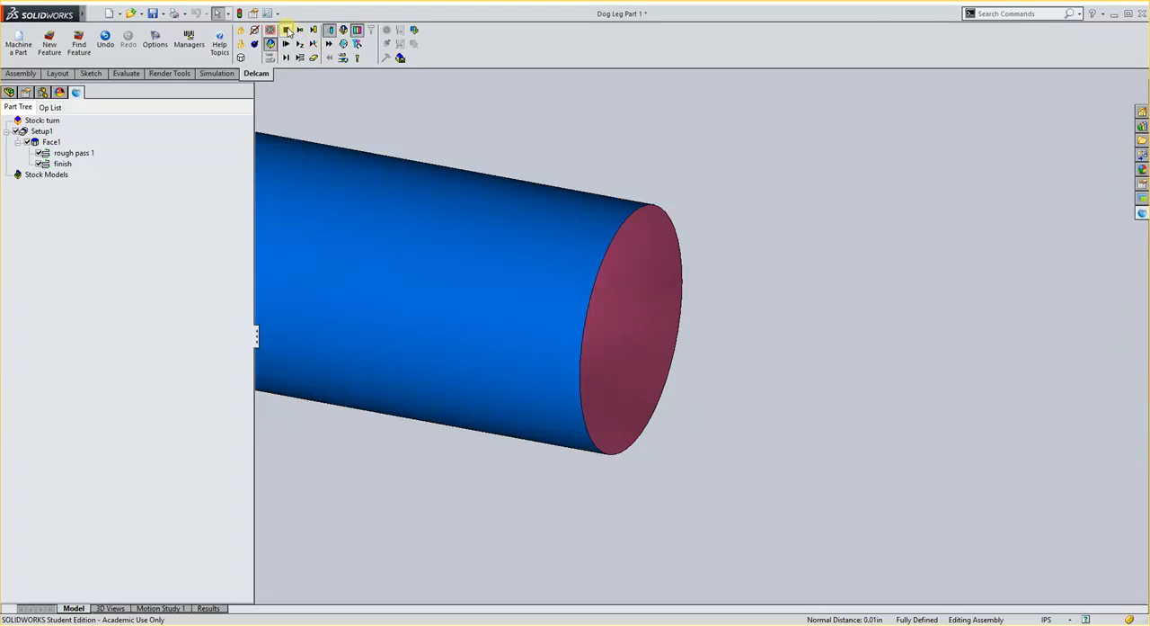
{"action": "left_click", "coordinate": [285, 58]}
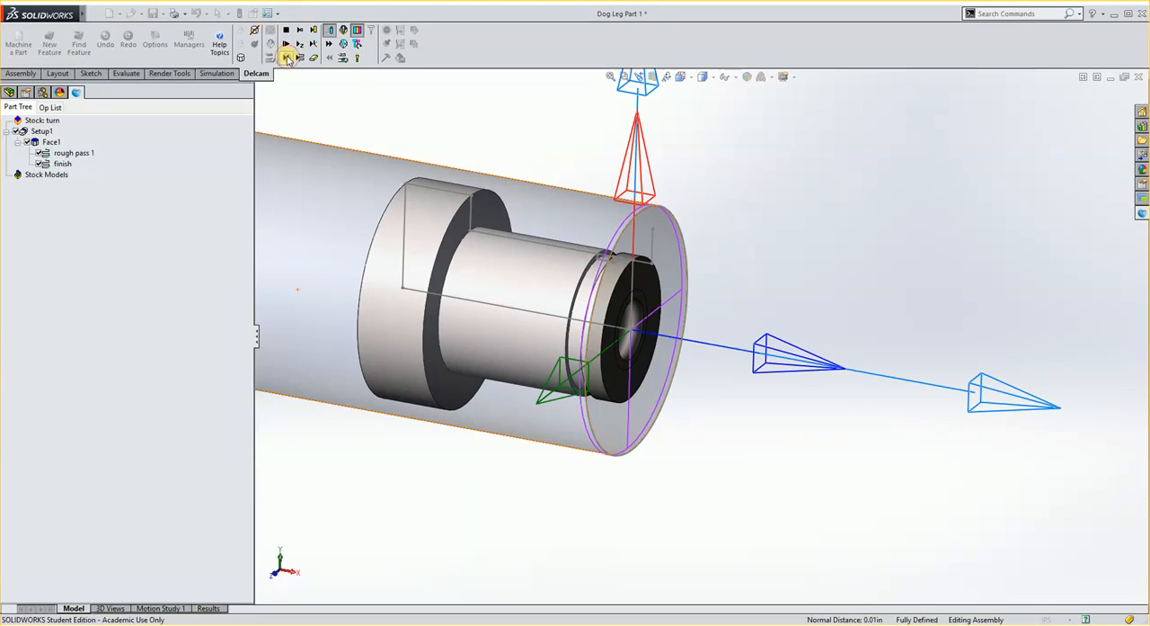
{"action": "left_click", "coordinate": [286, 58]}
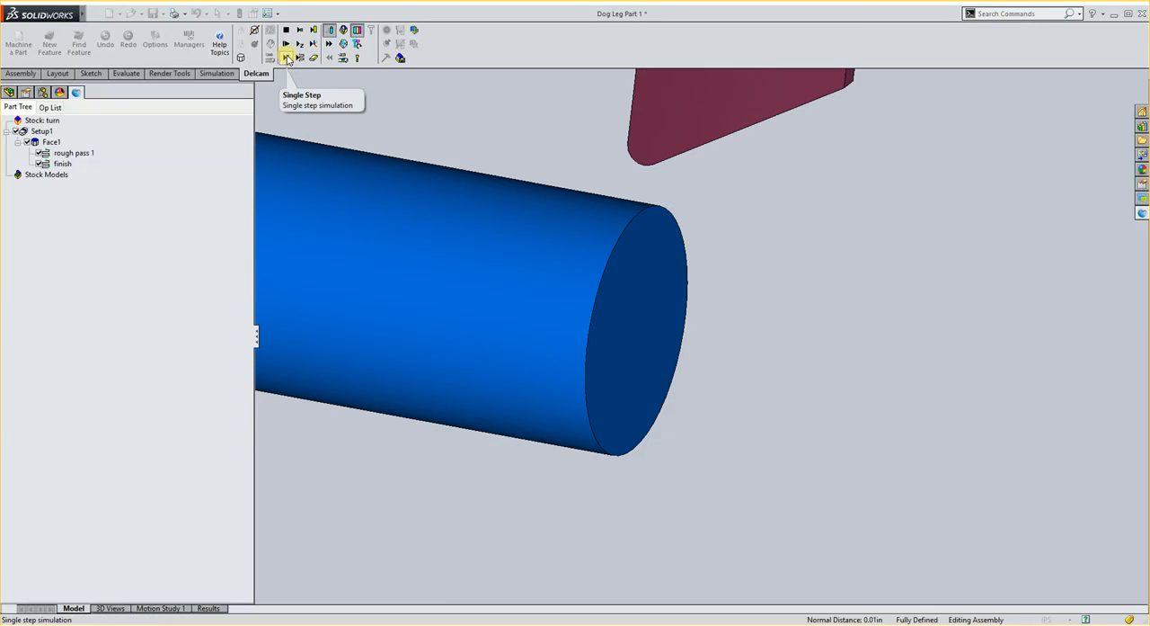
{"action": "left_click", "coordinate": [287, 58]}
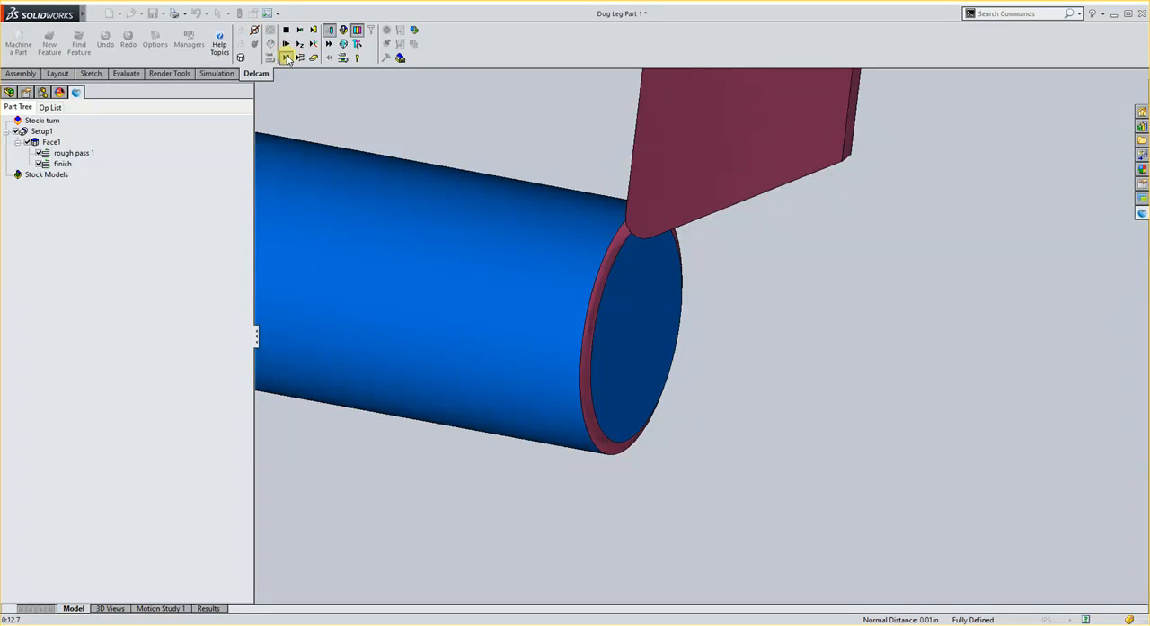
{"action": "left_click", "coordinate": [287, 58]}
{"action": "middle_click_drag", "start_coordinate": [470, 120], "coordinate": [588, 200]}
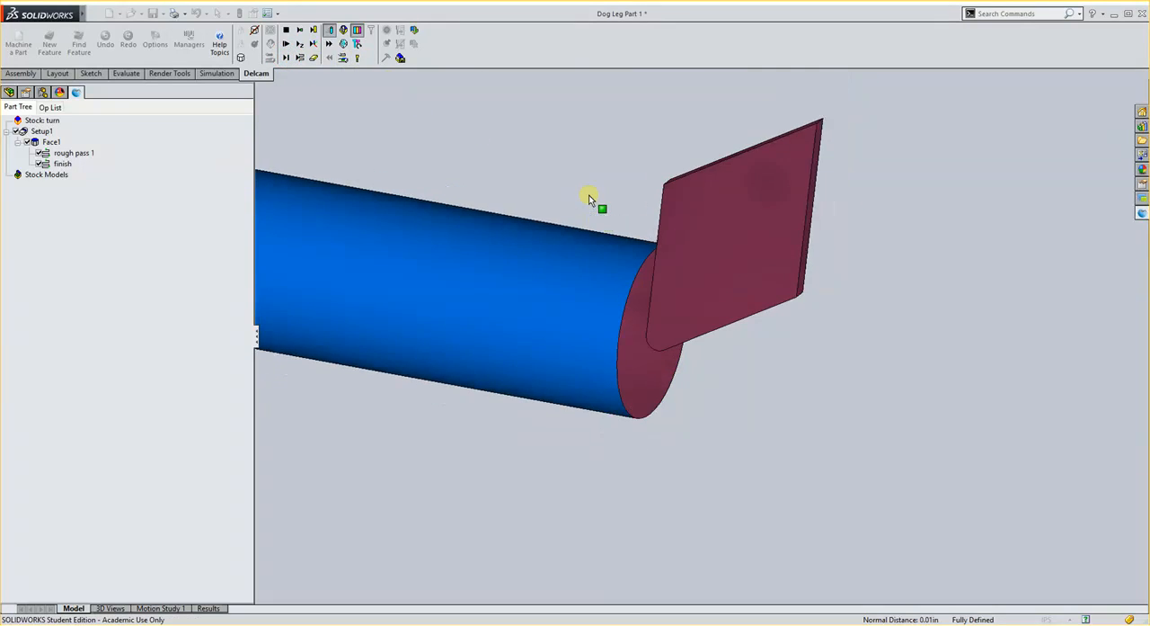
{"action": "left_click", "coordinate": [356, 60]}
{"action": "scroll", "coordinate": [540, 252], "scroll_direction": "up", "scroll_amount": 4}
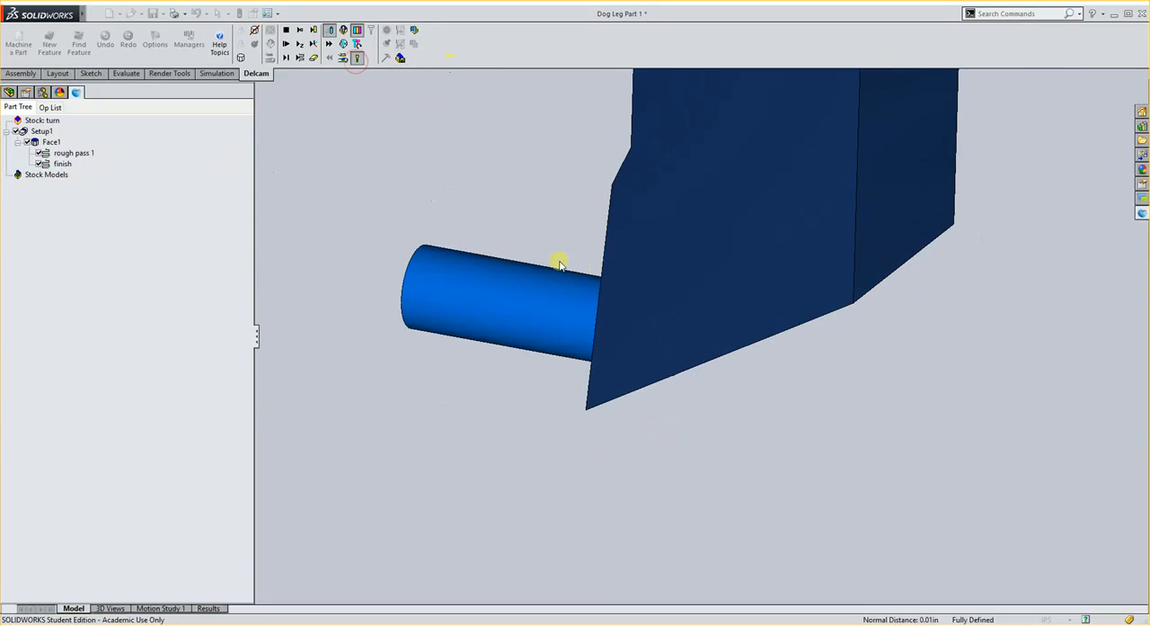
Run the facing simulation through to the end of the operation and exit the simulation.
{"action": "middle_click_drag", "start_coordinate": [565, 353], "coordinate": [629, 320]}
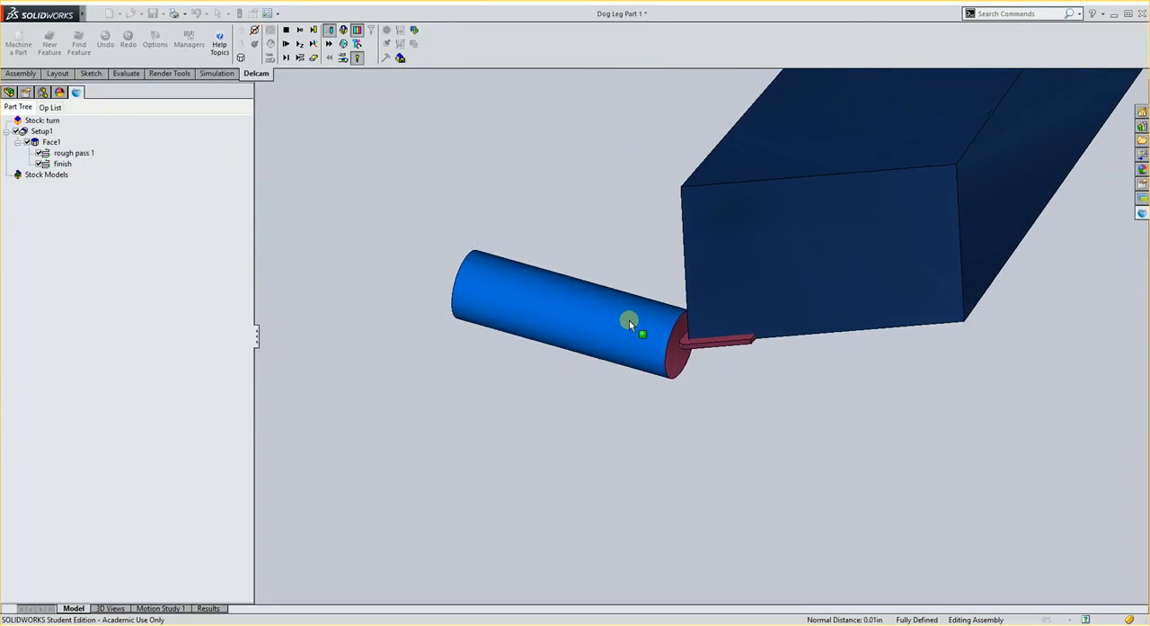
{"action": "left_click", "coordinate": [288, 58]}
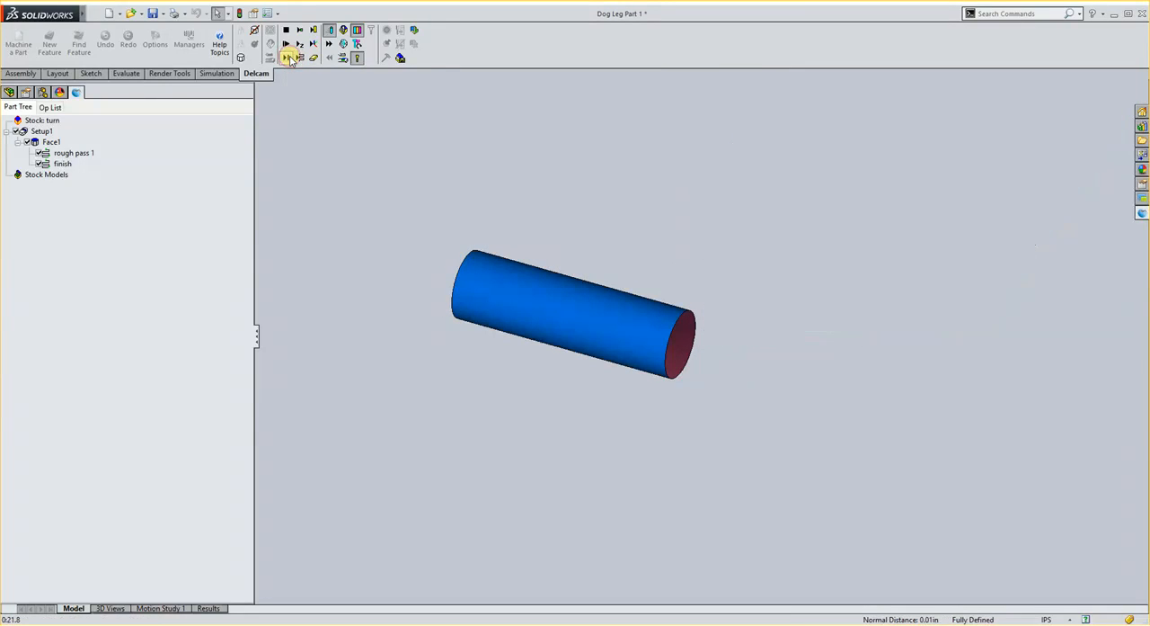
{"action": "left_click", "coordinate": [286, 43]}
{"action": "left_click", "coordinate": [286, 30]}
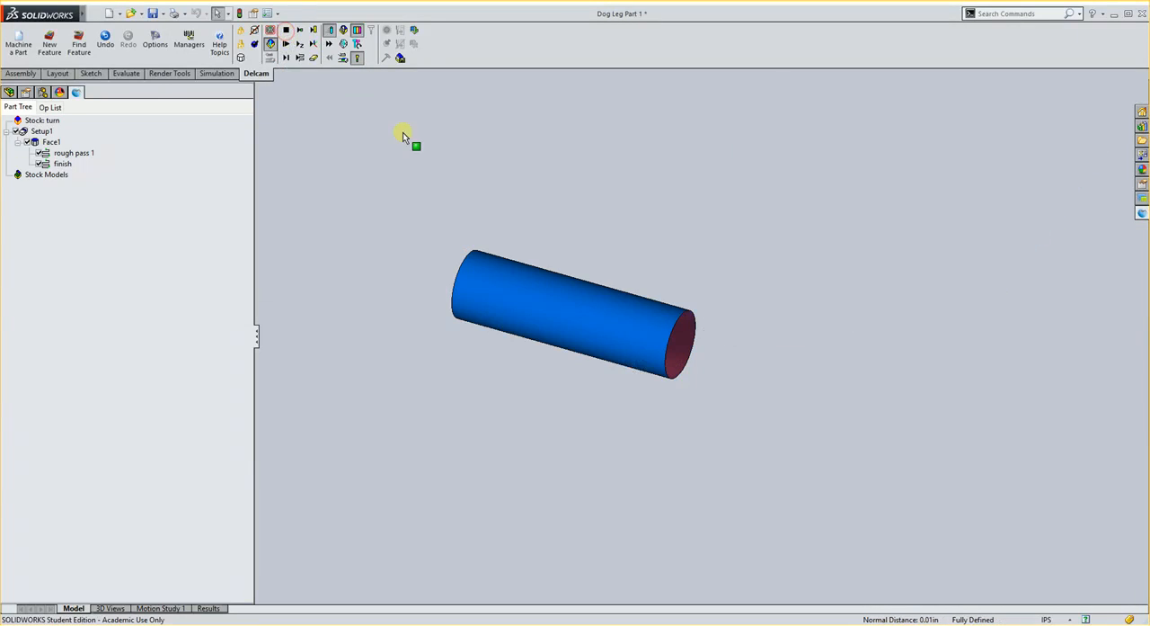
{"action": "left_click", "coordinate": [287, 28]}
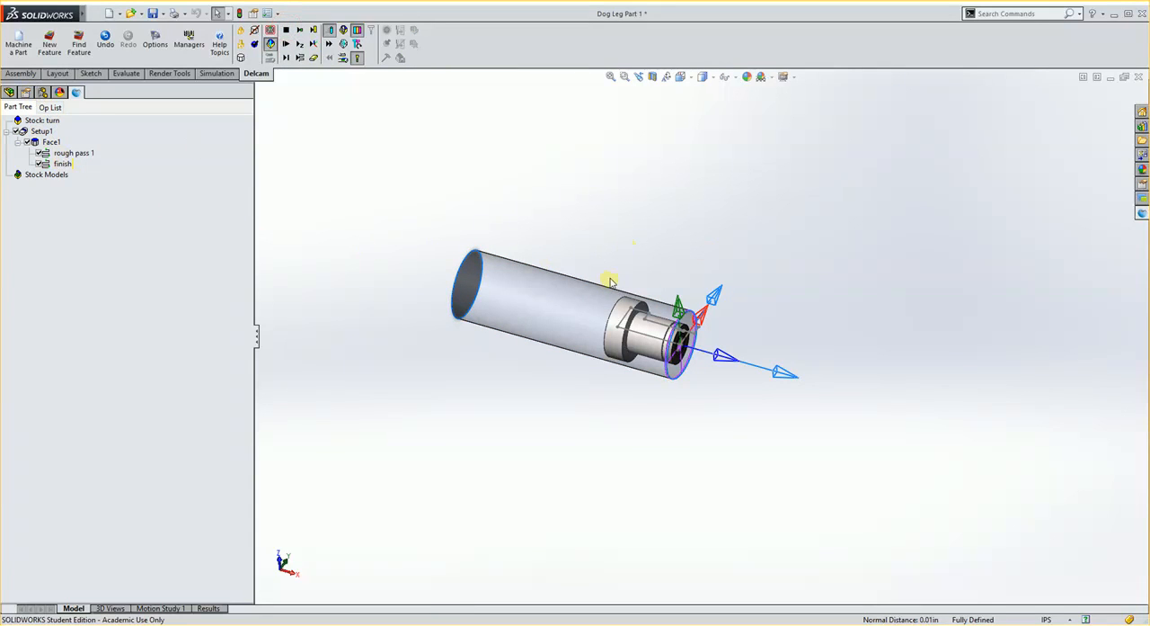
Create a Turn feature from the part's Sketch1 profile with Remove grooves enabled.
{"action": "scroll", "coordinate": [701, 334], "scroll_direction": "down", "scroll_amount": 4}
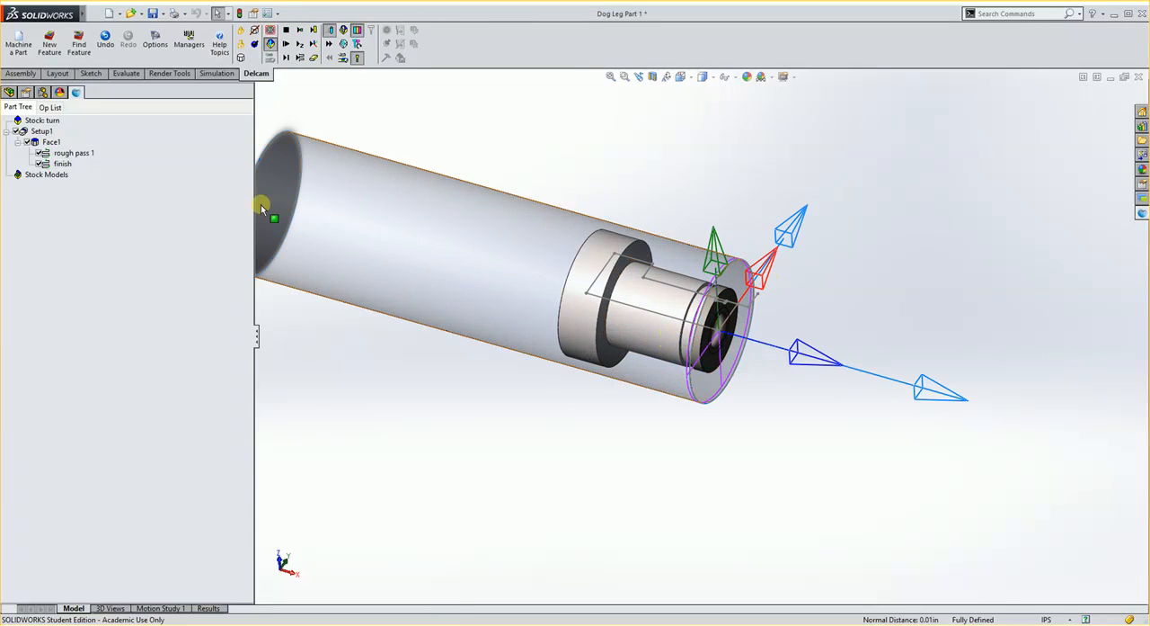
{"action": "left_click", "coordinate": [51, 45]}
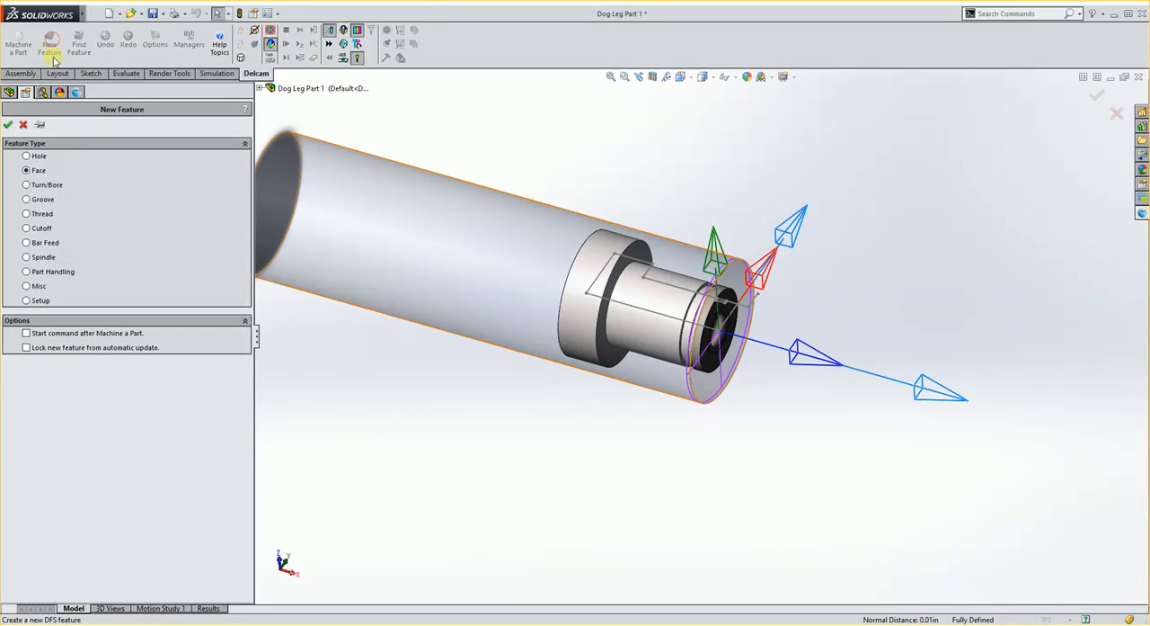
{"action": "left_click", "coordinate": [26, 184]}
{"action": "left_click", "coordinate": [8, 124]}
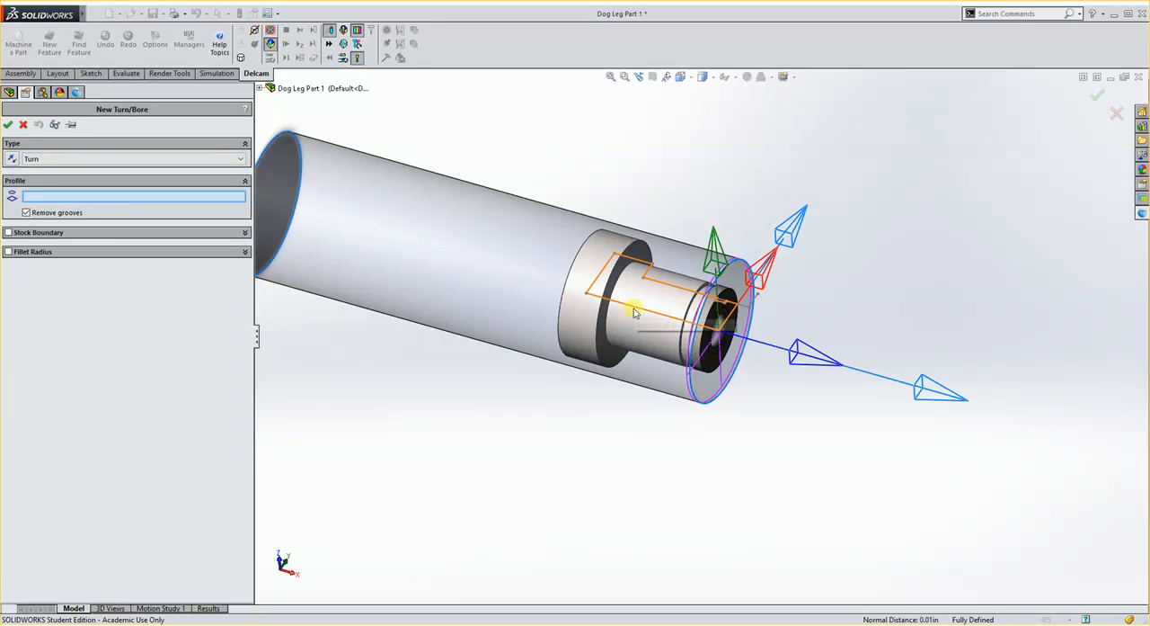
{"action": "left_click", "coordinate": [635, 311]}
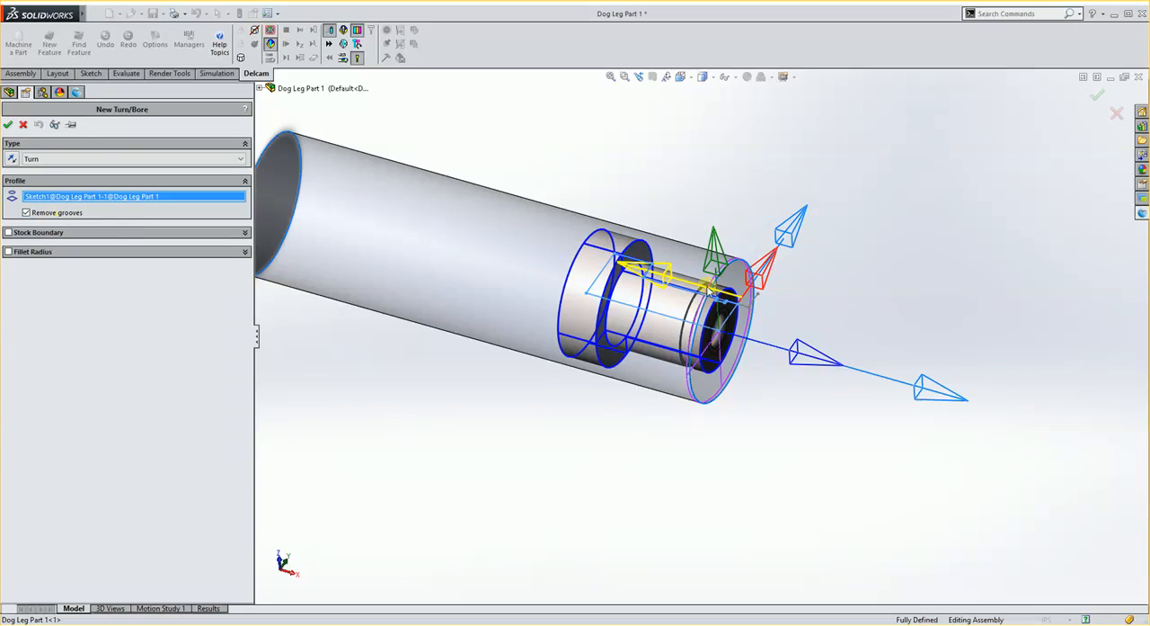
{"action": "left_click", "coordinate": [9, 125]}
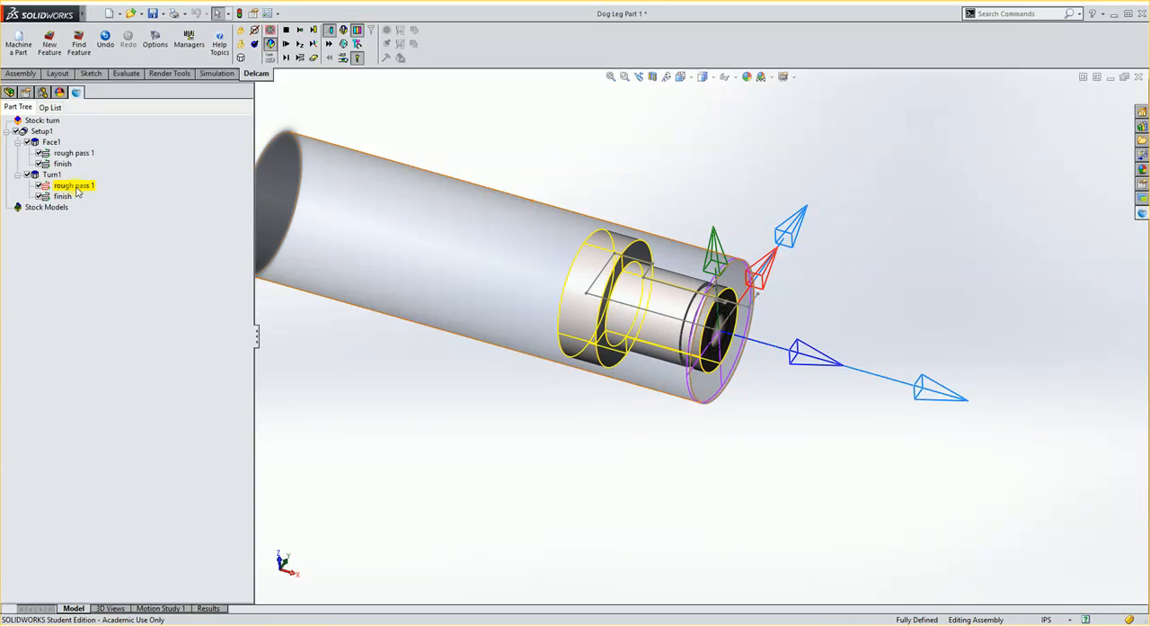
Change the tool for the turn feature's rough pass 1 to SW_Turn_55_RH, filtering by recent tools and the 55 Diamond insert shape.
{"action": "double_click", "coordinate": [70, 187]}
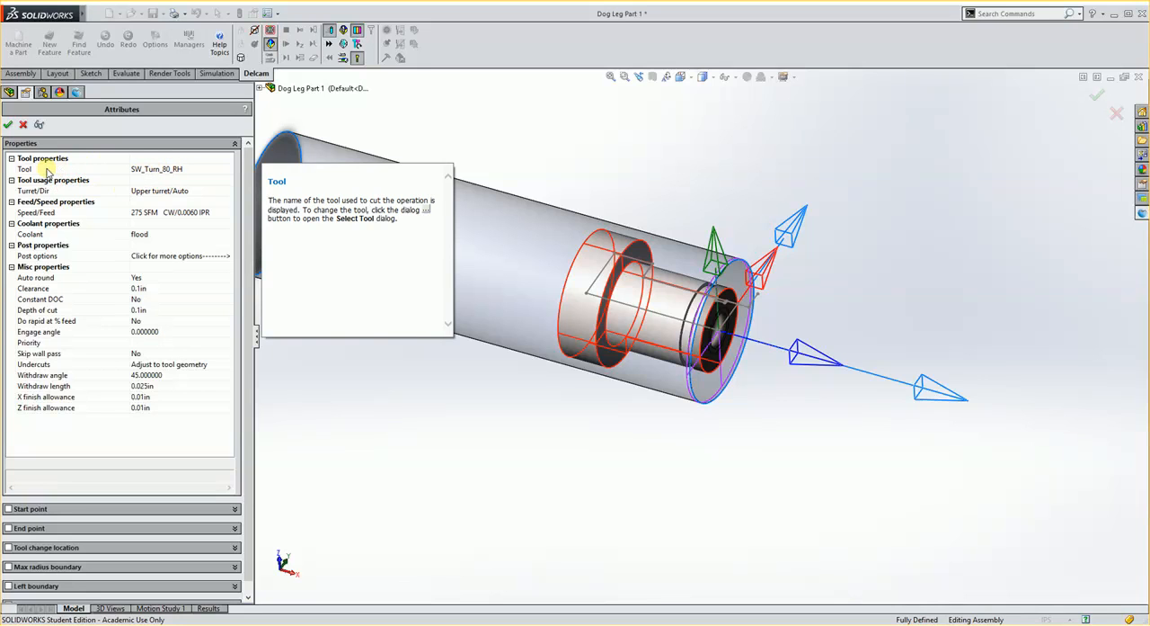
{"action": "left_click", "coordinate": [46, 171]}
{"action": "left_click", "coordinate": [228, 169]}
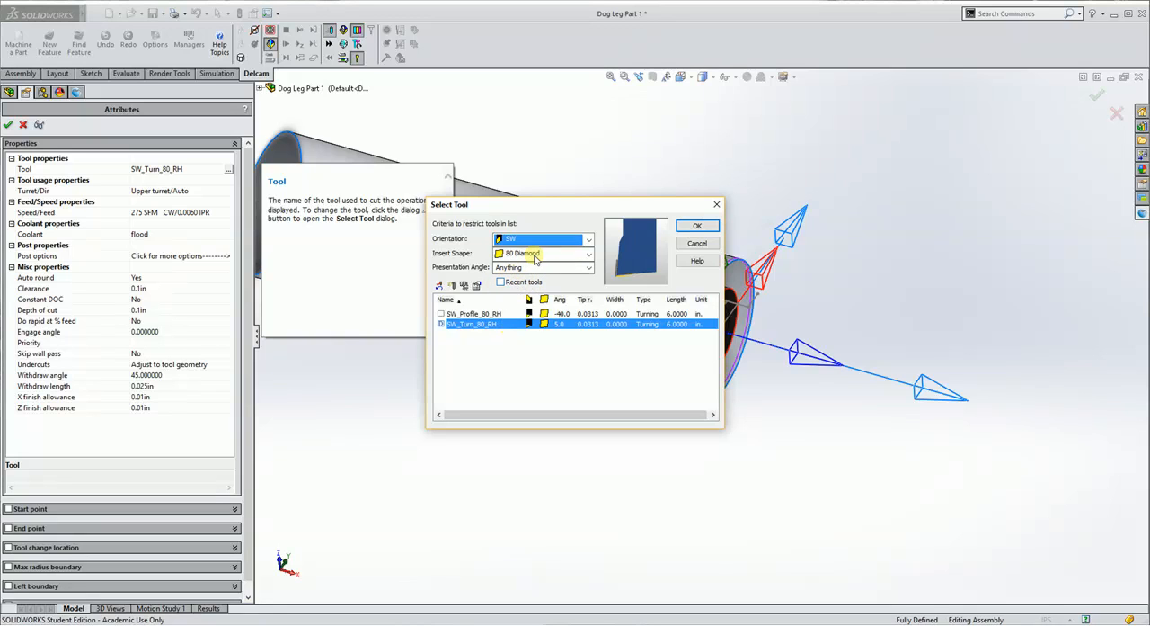
{"action": "left_click", "coordinate": [501, 282]}
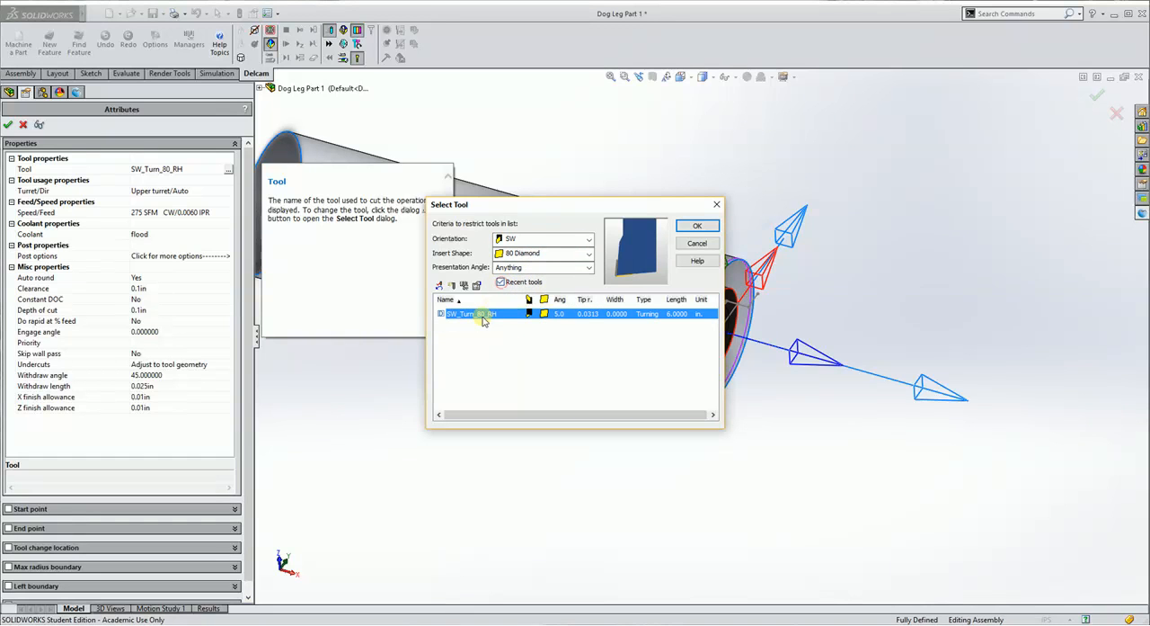
{"action": "left_click", "coordinate": [532, 255]}
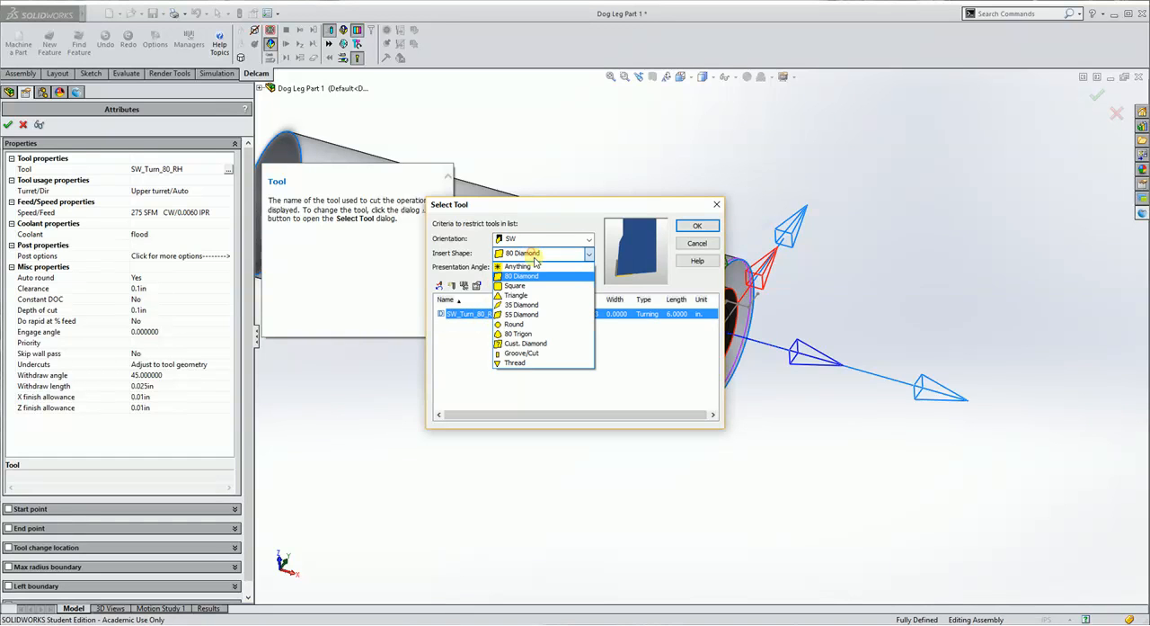
{"action": "left_click", "coordinate": [521, 313]}
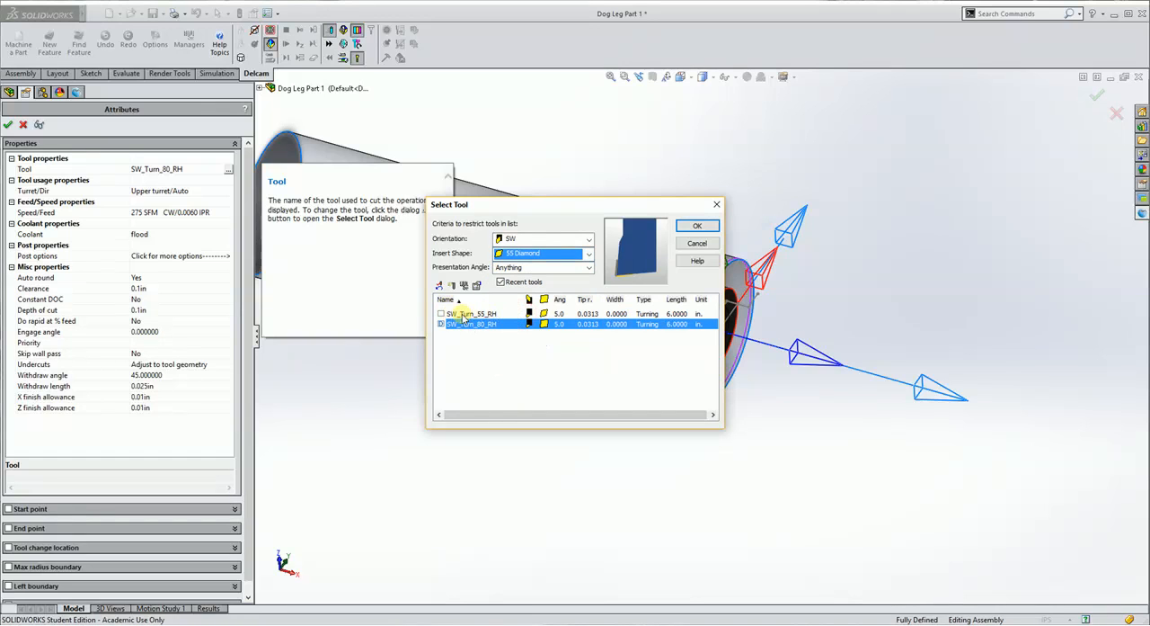
{"action": "left_click", "coordinate": [442, 314]}
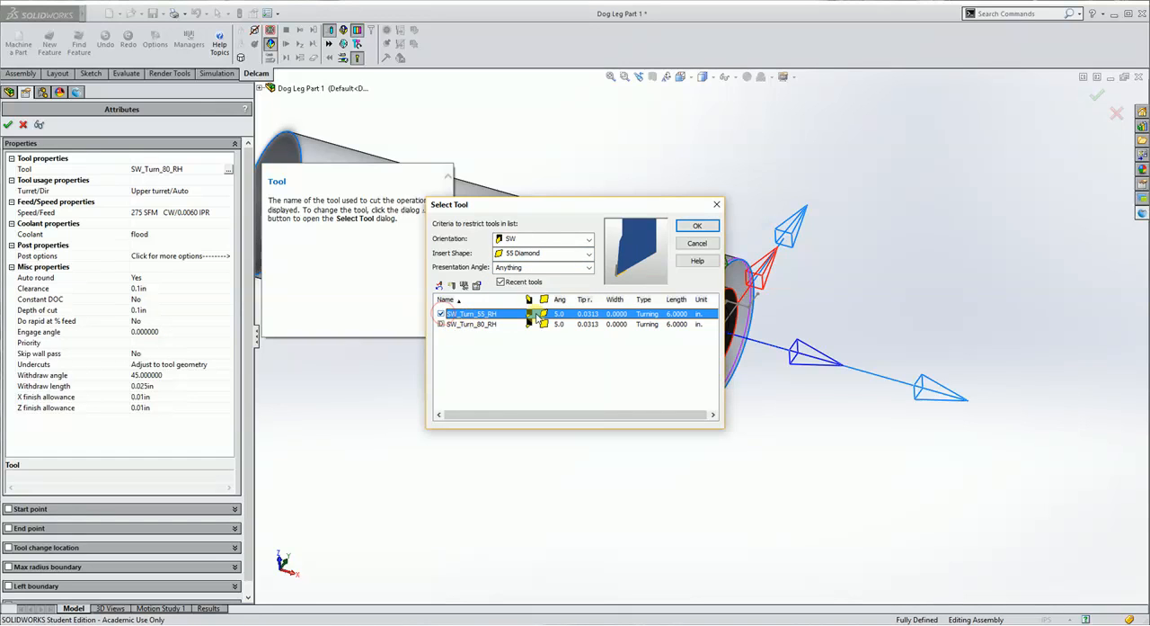
{"action": "left_click", "coordinate": [699, 227]}
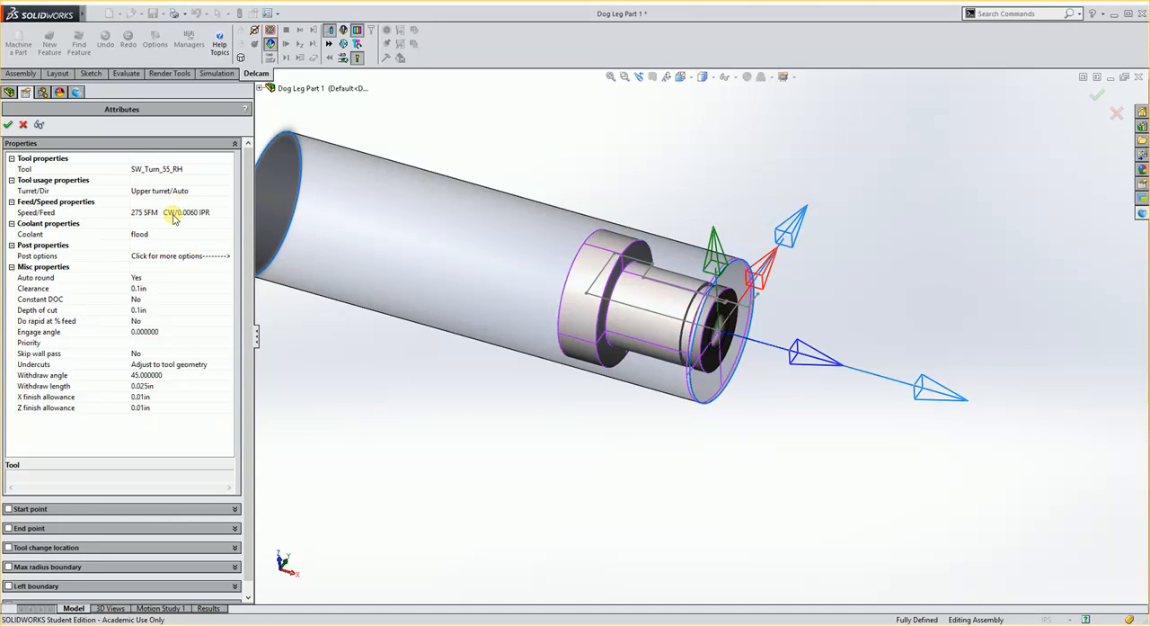
{"action": "left_click", "coordinate": [8, 127]}
Check which tool is assigned to the turn feature's finish pass, leaving its attributes as they are.
{"action": "left_click", "coordinate": [63, 196]}
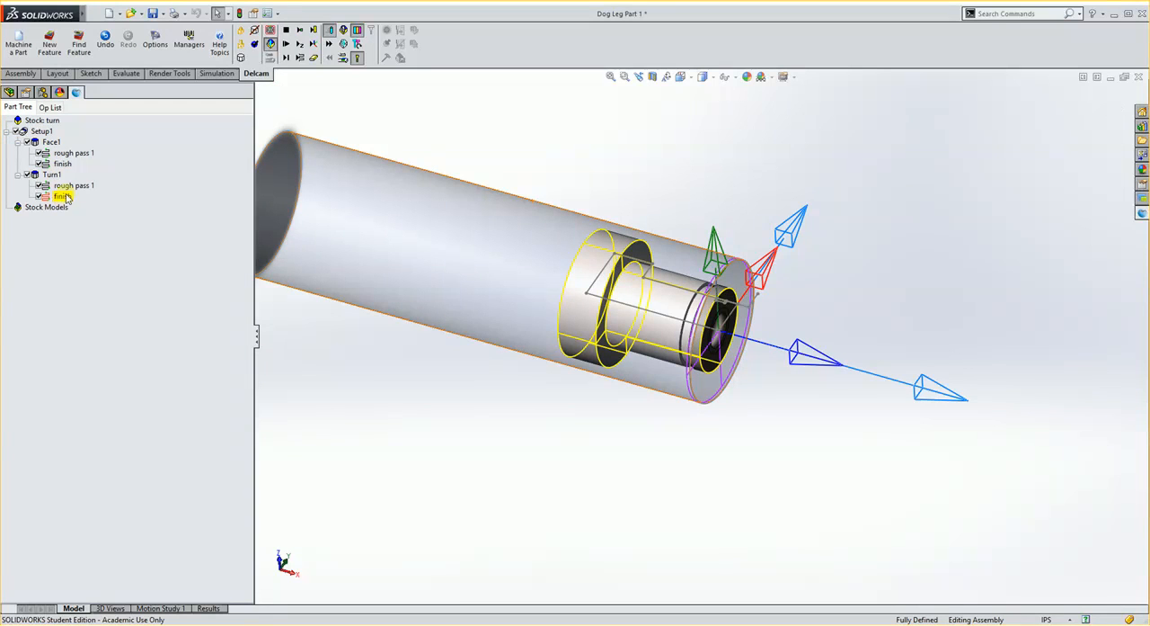
{"action": "double_click", "coordinate": [63, 197]}
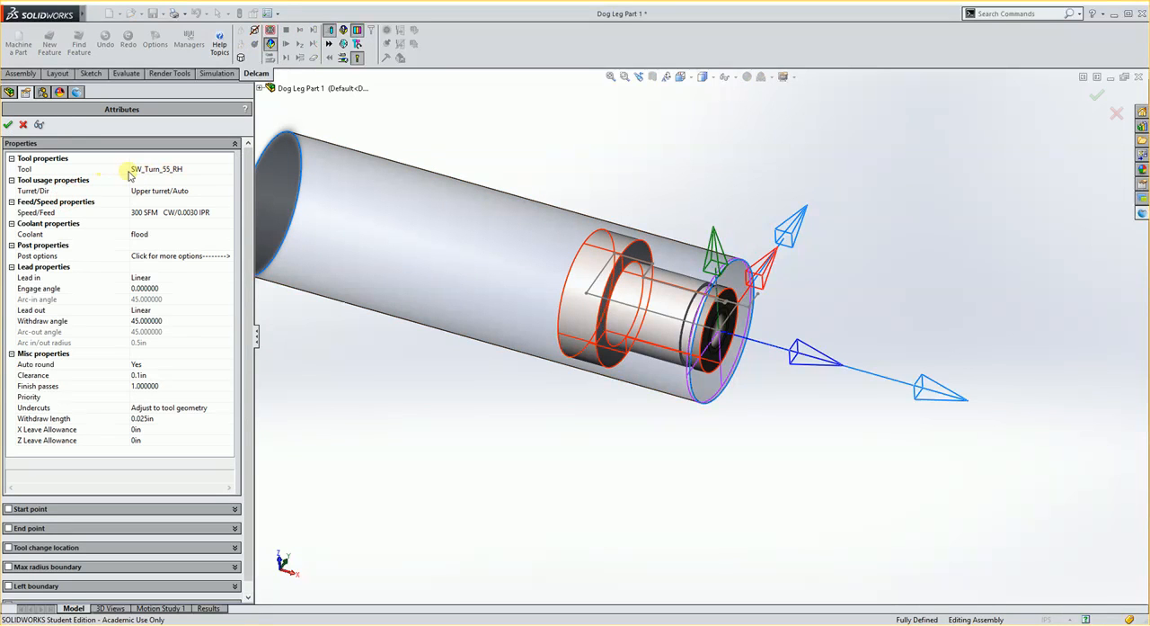
{"action": "left_click", "coordinate": [22, 125]}
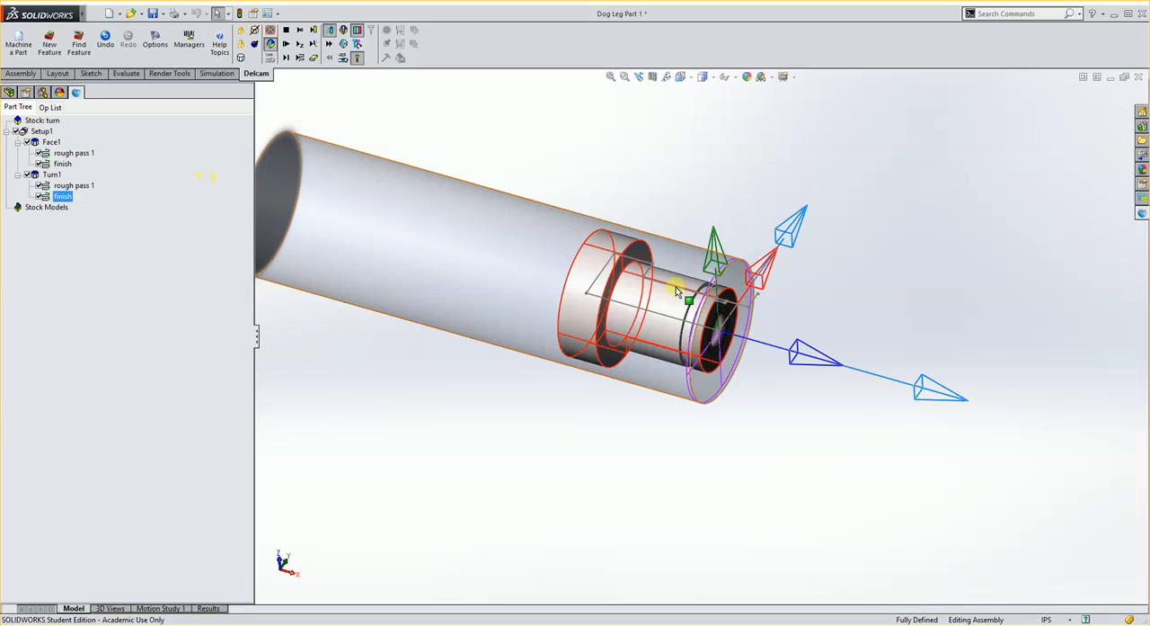
Simulate the facing and turning operations, inspect the turned profile, and exit the simulation.
{"action": "middle_click_drag", "start_coordinate": [519, 319], "coordinate": [419, 174]}
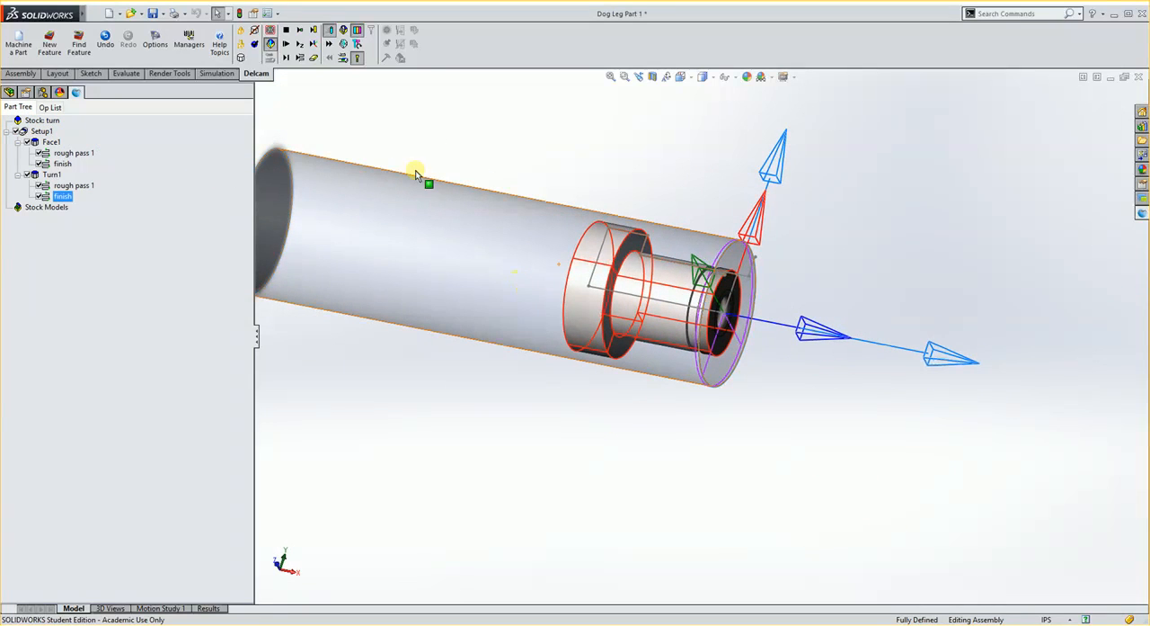
{"action": "left_click", "coordinate": [286, 45]}
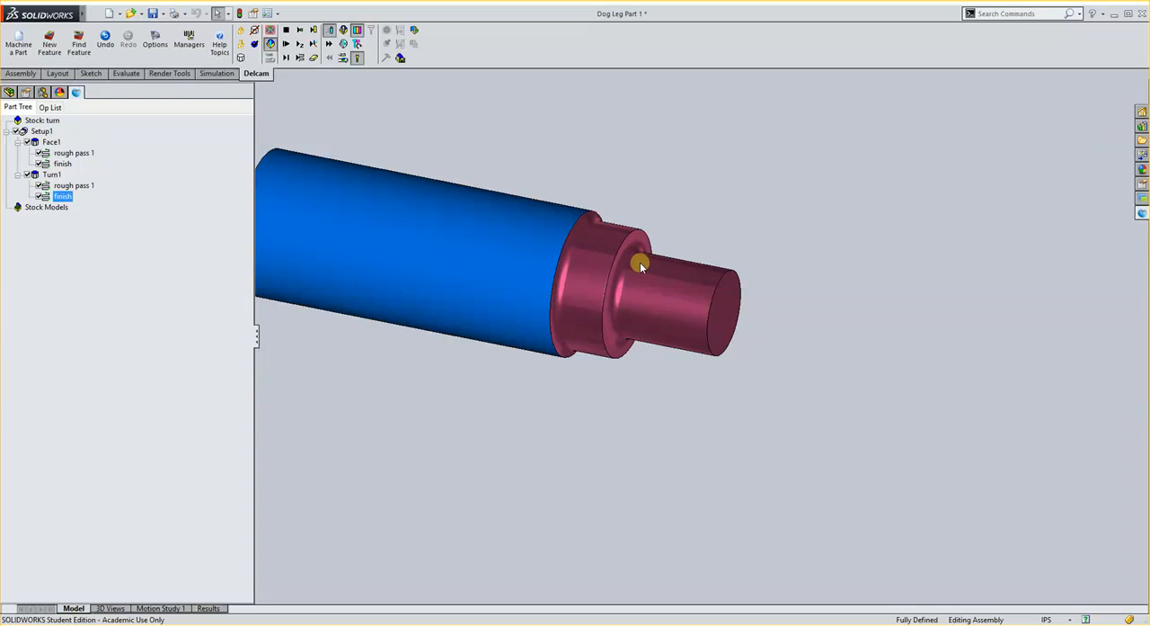
{"action": "left_click", "coordinate": [284, 32]}
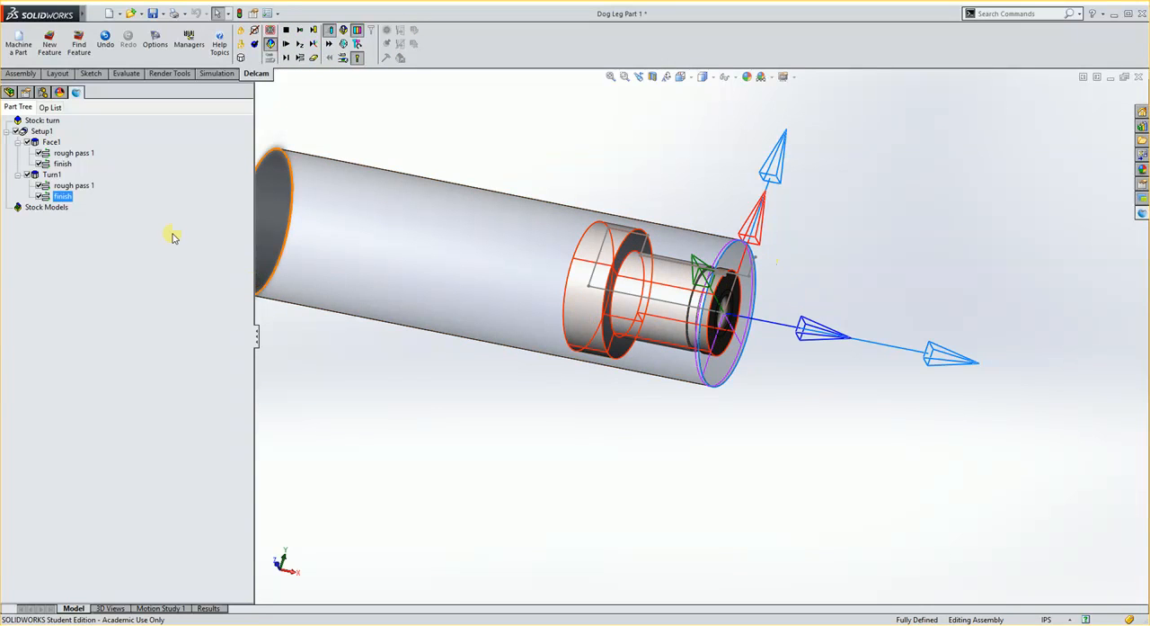
Create an OD Groove feature from the Sketch10 curve profile on the part's shaft.
{"action": "left_click", "coordinate": [51, 50]}
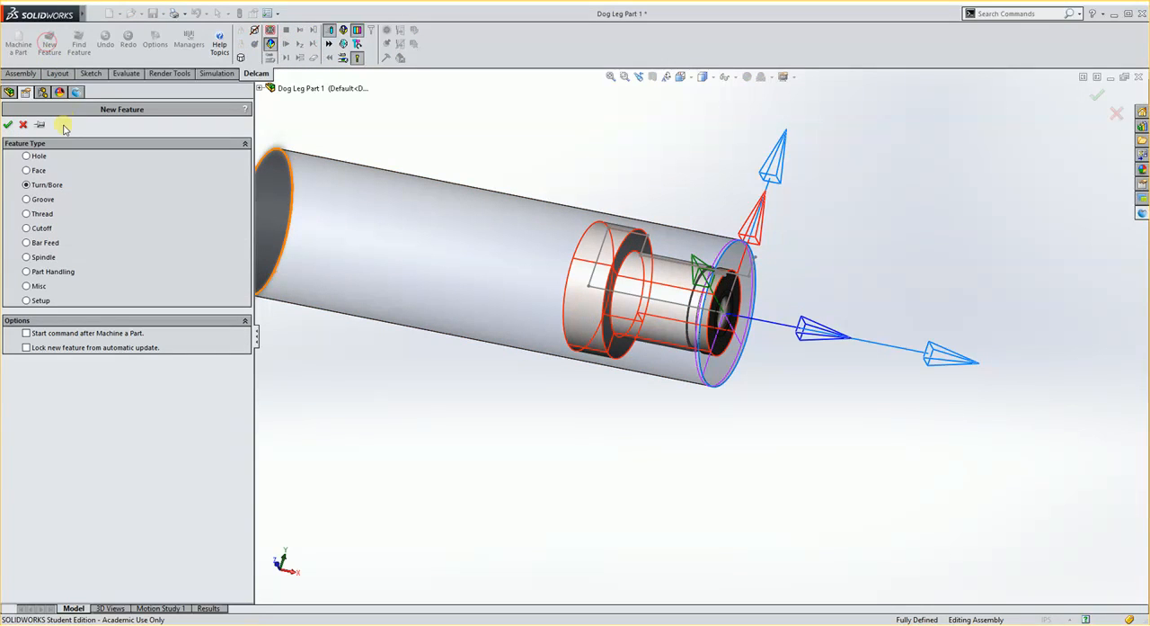
{"action": "left_click", "coordinate": [51, 203]}
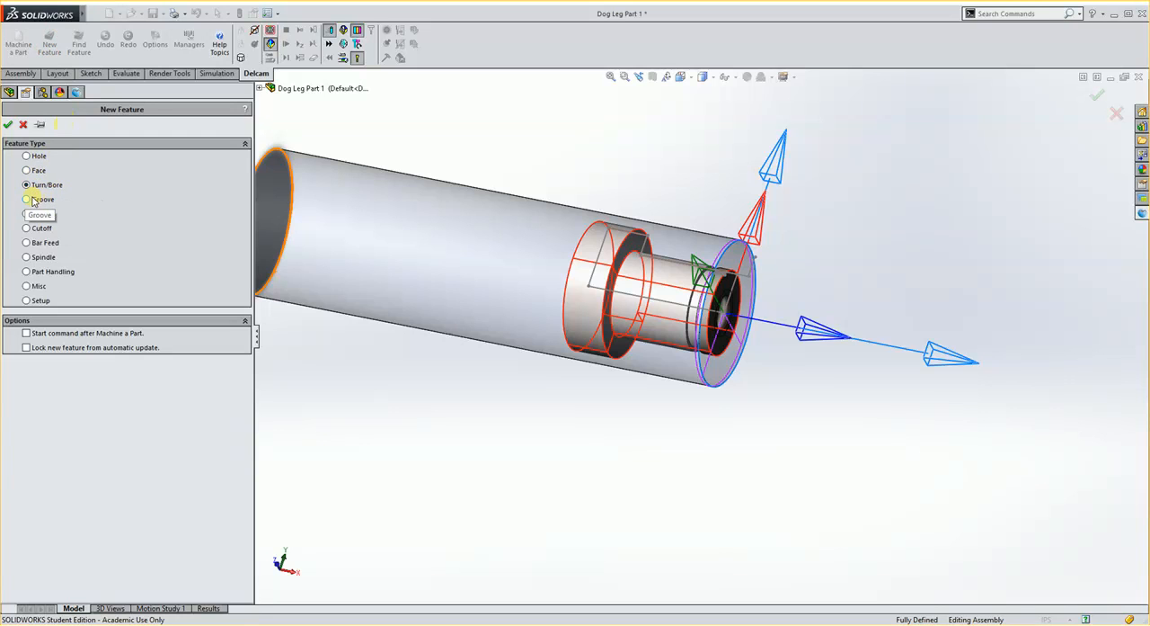
{"action": "left_click", "coordinate": [8, 126]}
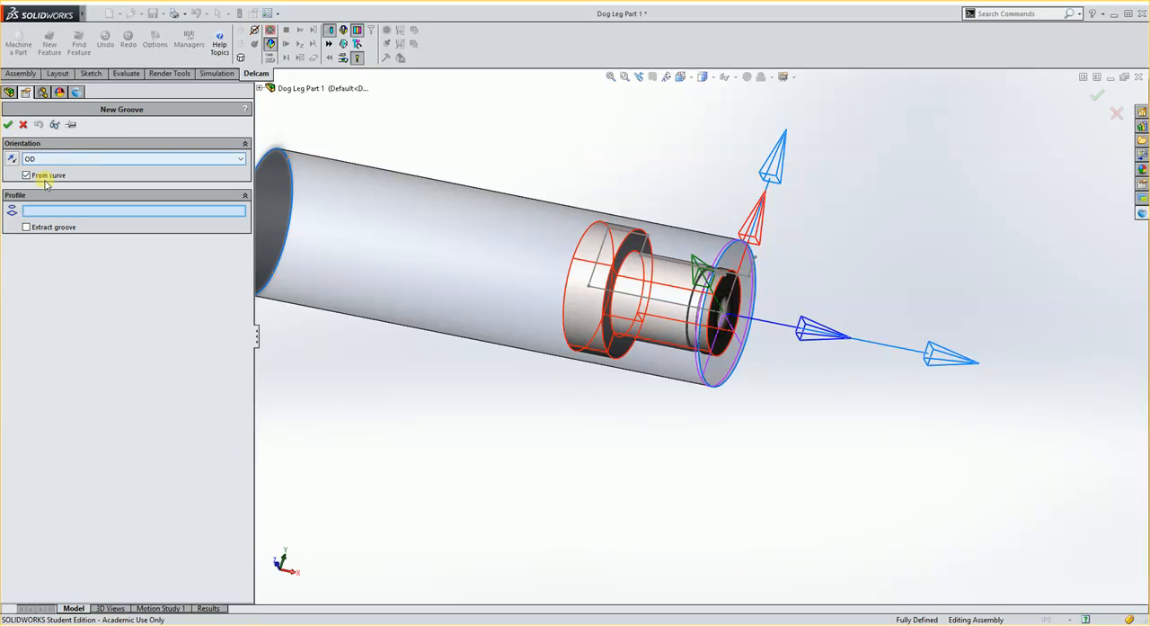
{"action": "left_click", "coordinate": [27, 176]}
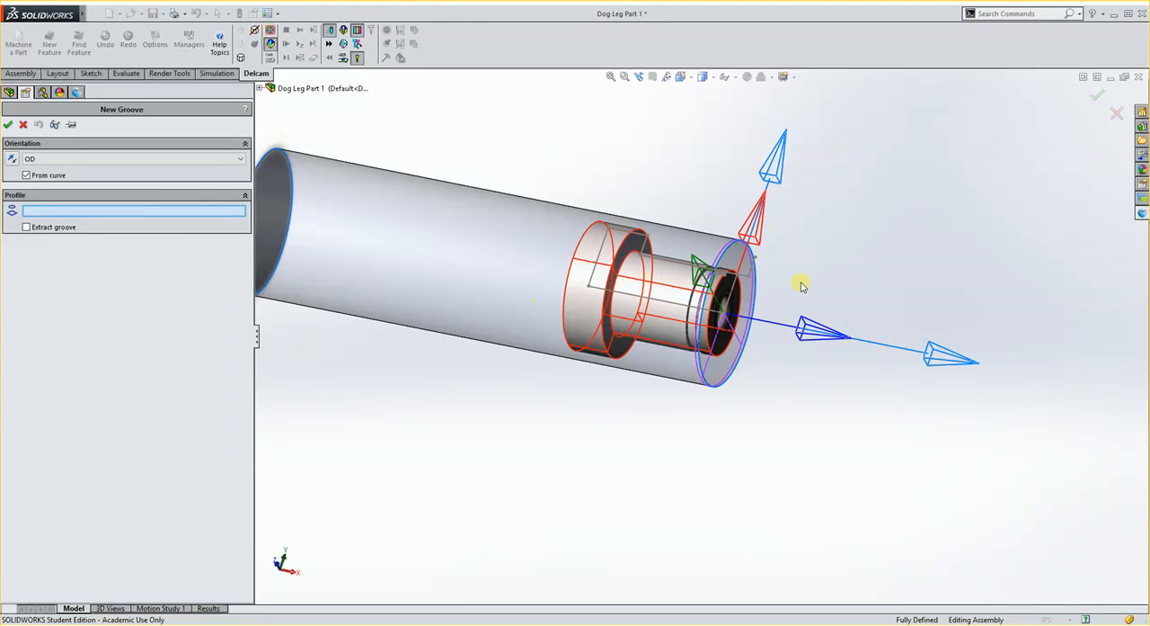
{"action": "left_click", "coordinate": [753, 266]}
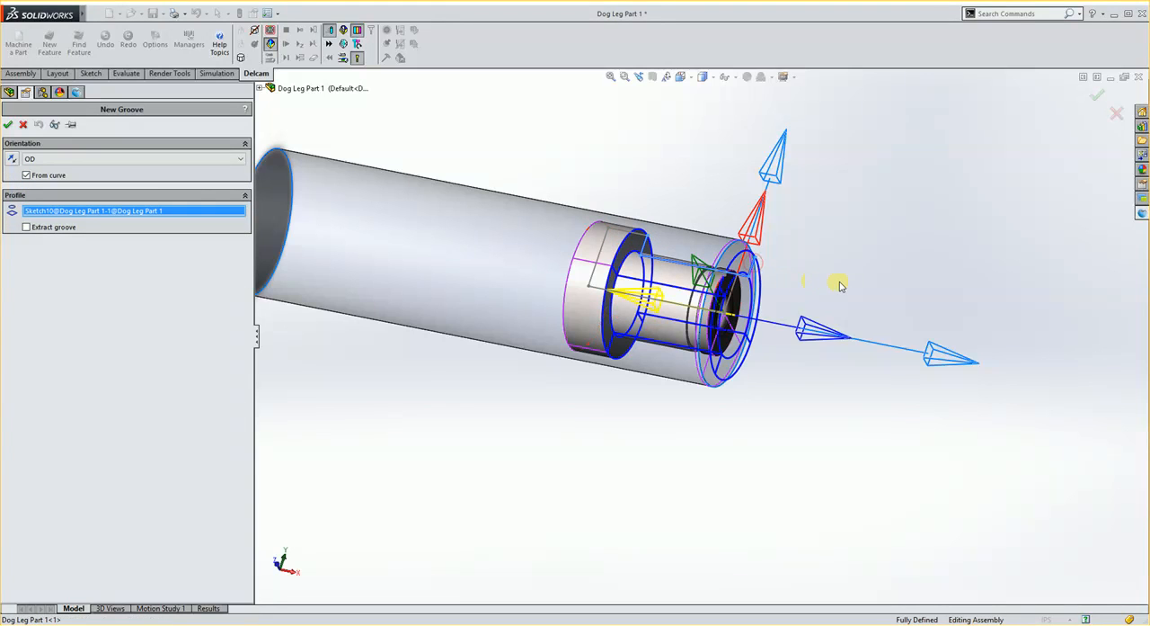
{"action": "scroll", "coordinate": [753, 252], "scroll_direction": "down", "scroll_amount": 5}
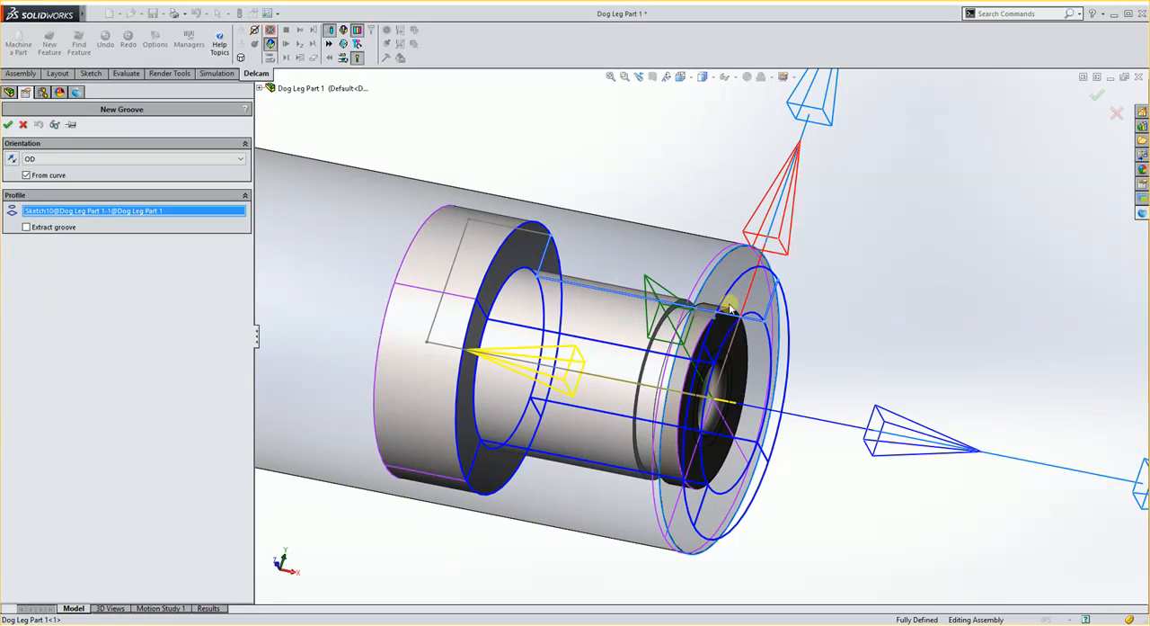
{"action": "left_click", "coordinate": [8, 125]}
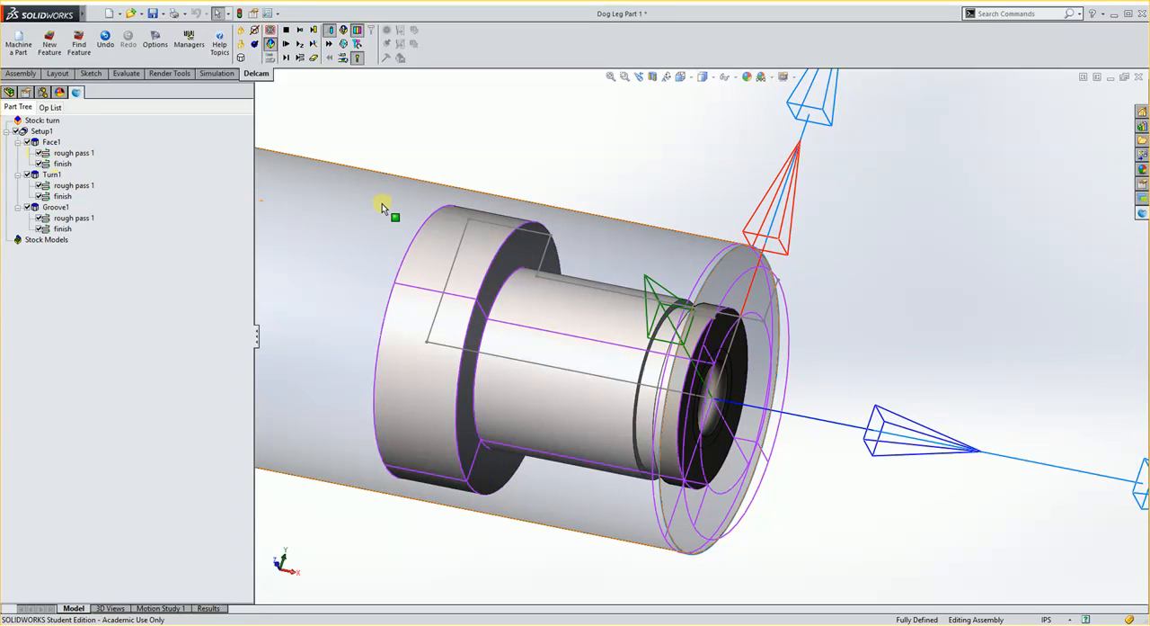
Change the tool for the first groove's rough pass 1 to SW_Grv_165_RH, with the recent tools filter turned off.
{"action": "middle_click_drag", "start_coordinate": [382, 203], "coordinate": [380, 247]}
{"action": "left_click", "coordinate": [63, 219]}
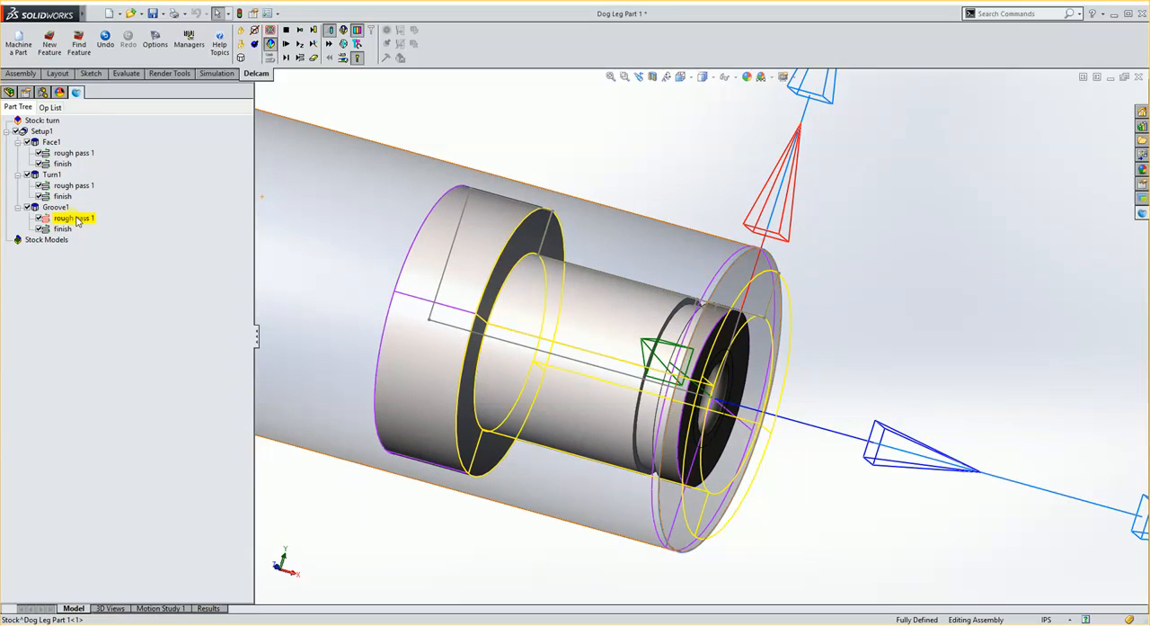
{"action": "double_click", "coordinate": [72, 218]}
{"action": "left_click", "coordinate": [176, 169]}
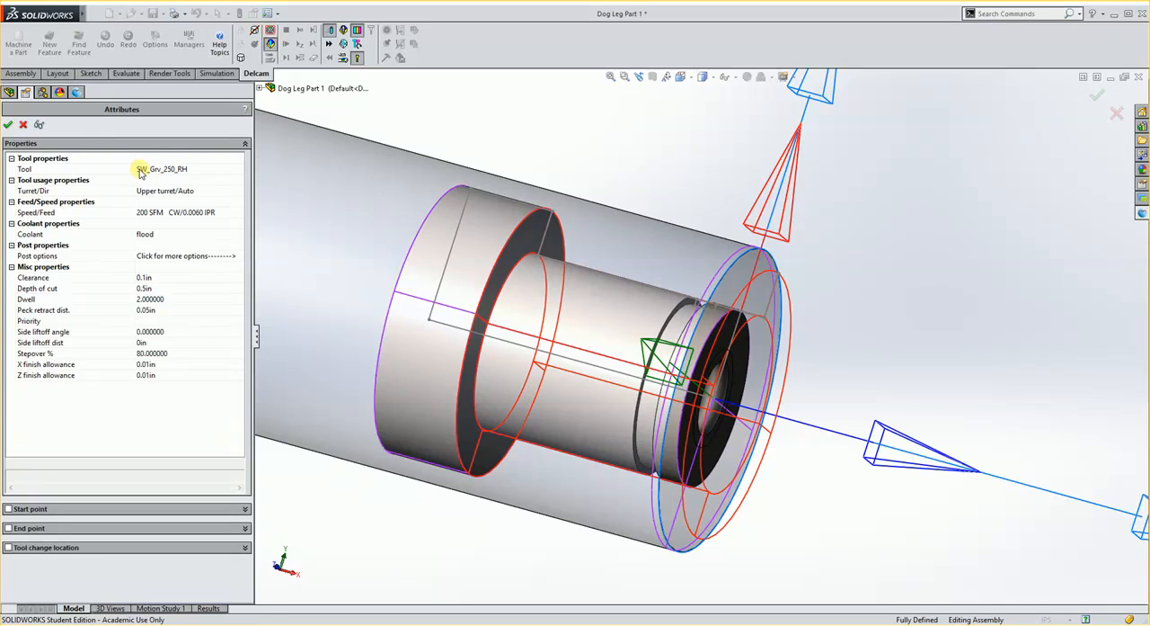
{"action": "mouse_move", "coordinate": [77, 173]}
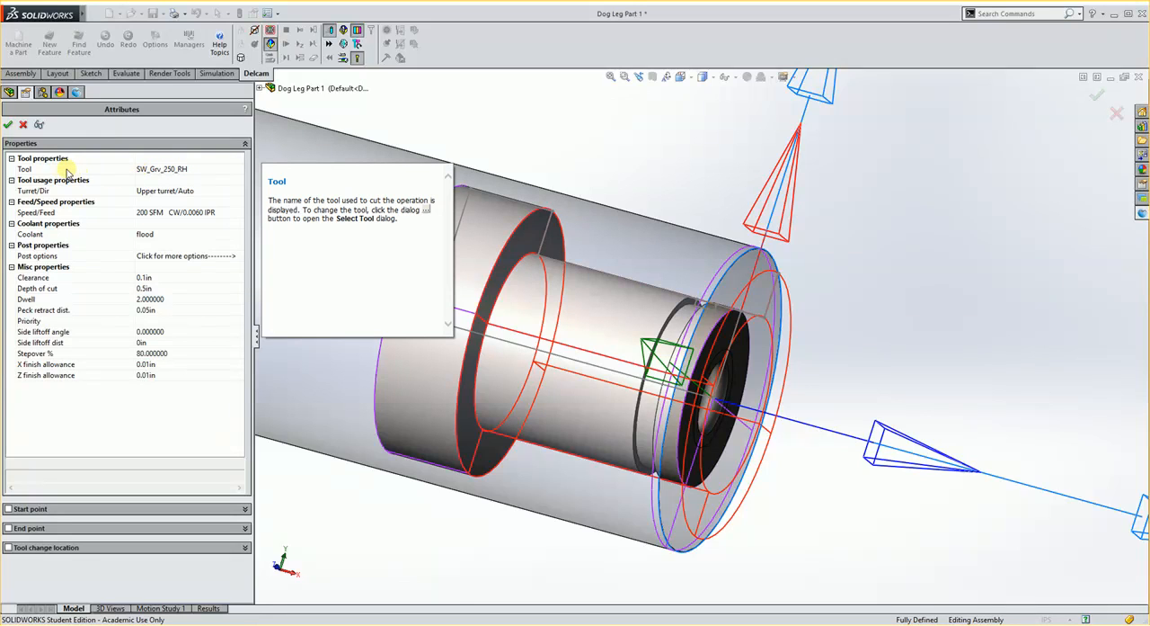
{"action": "double_click", "coordinate": [67, 171]}
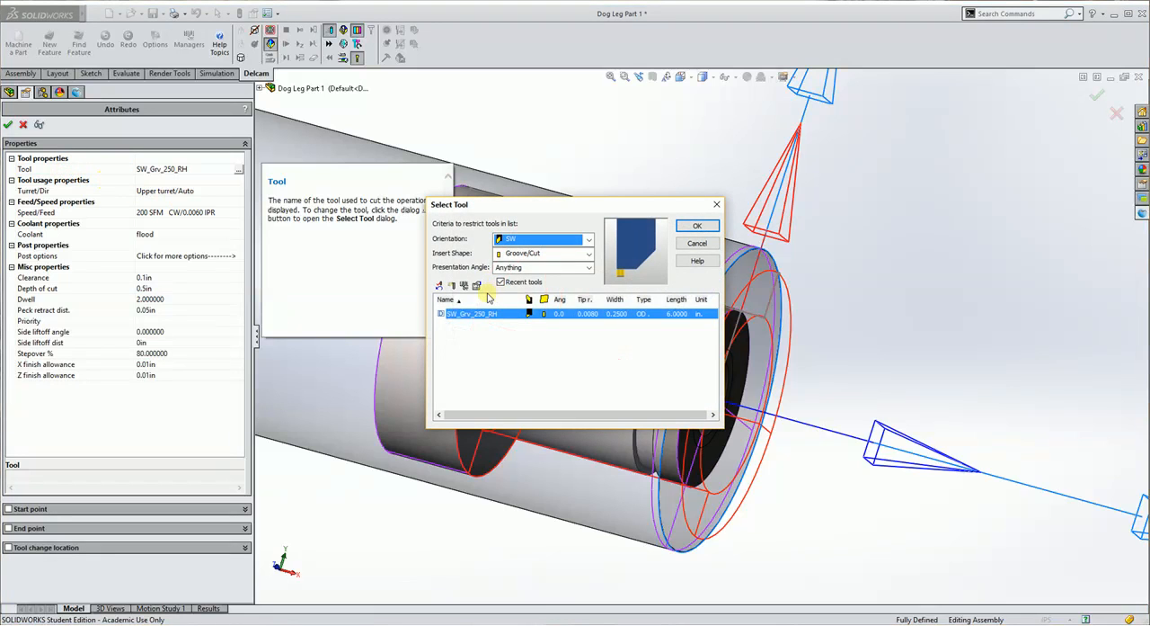
{"action": "left_click", "coordinate": [501, 282]}
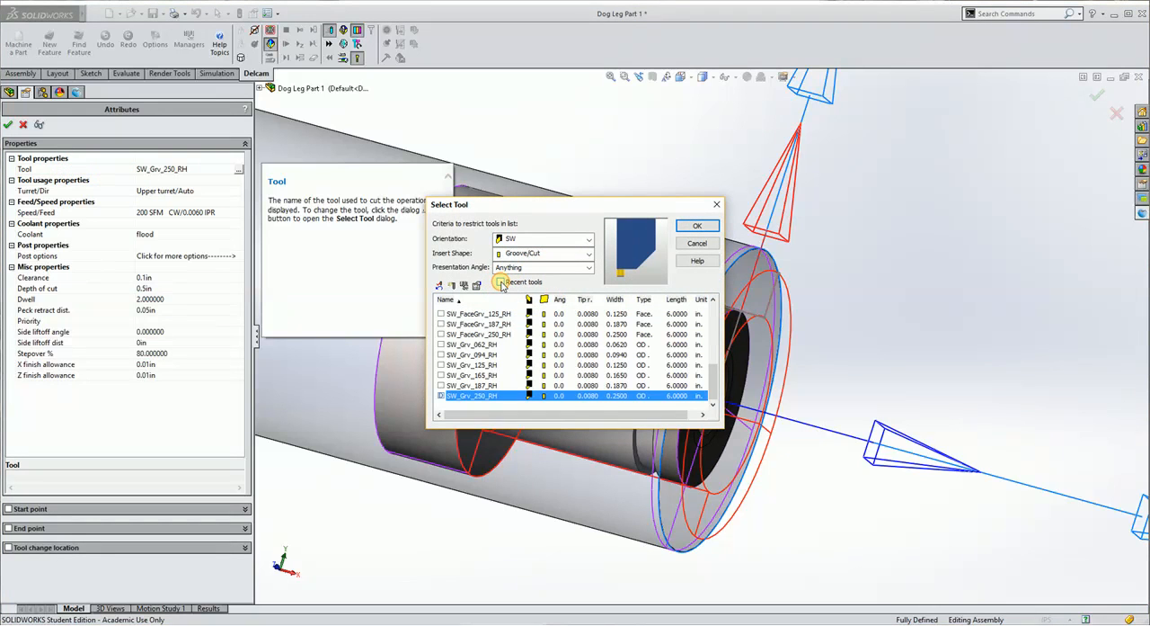
{"action": "left_click", "coordinate": [441, 375]}
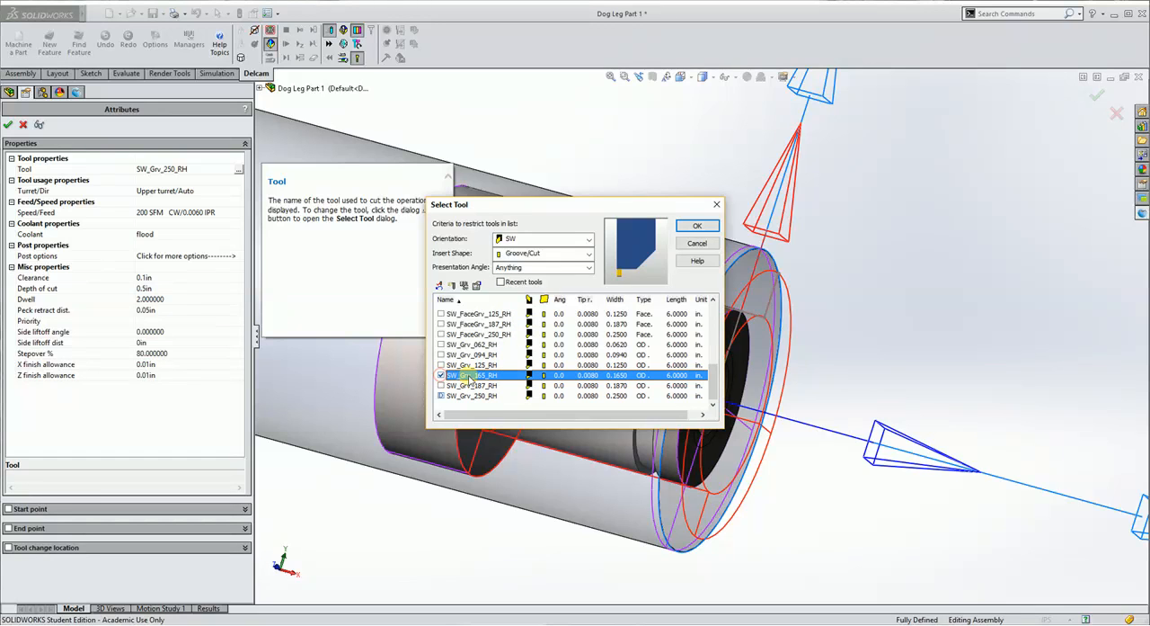
{"action": "left_click", "coordinate": [707, 230]}
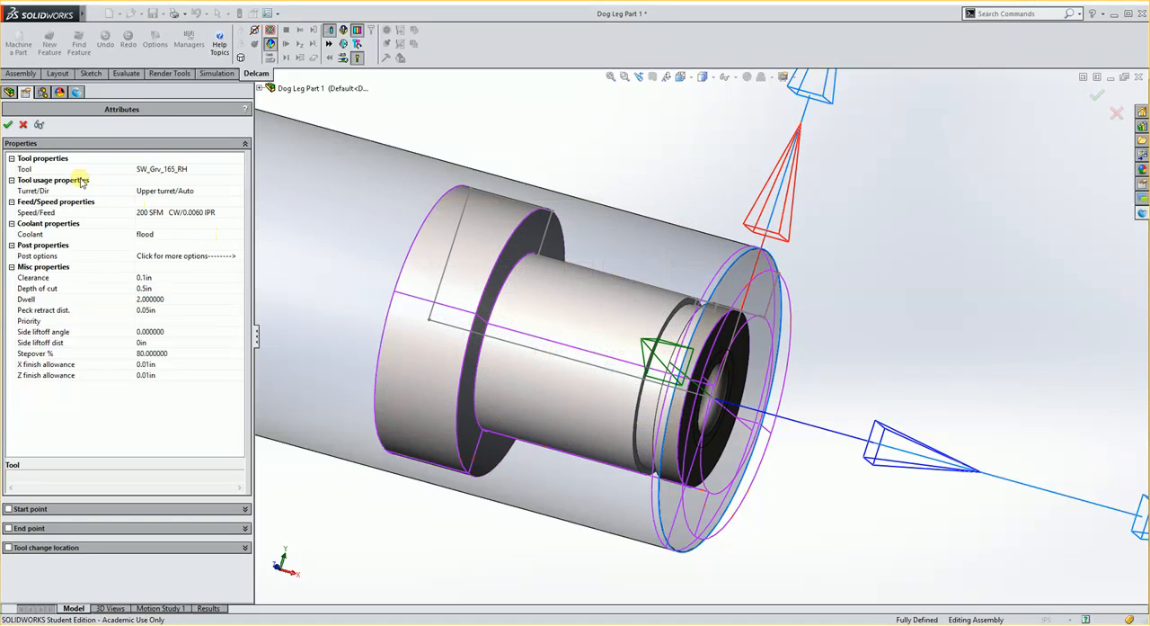
{"action": "left_click", "coordinate": [9, 125]}
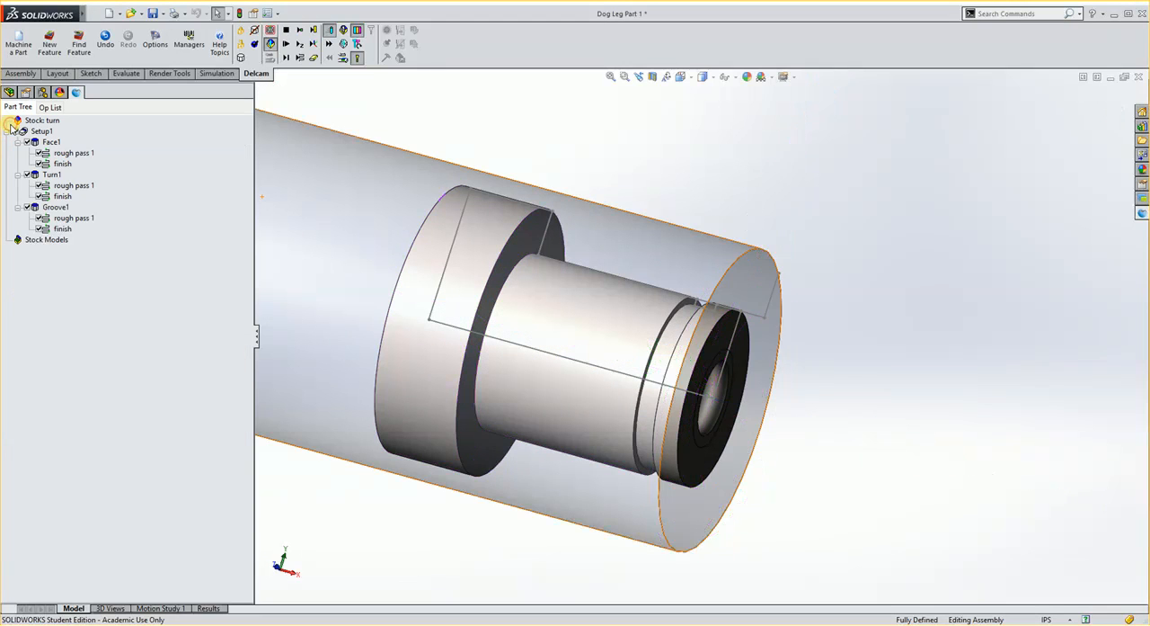
Check which tool is assigned to the first groove's finish pass, leaving its attributes as they are.
{"action": "double_click", "coordinate": [61, 230]}
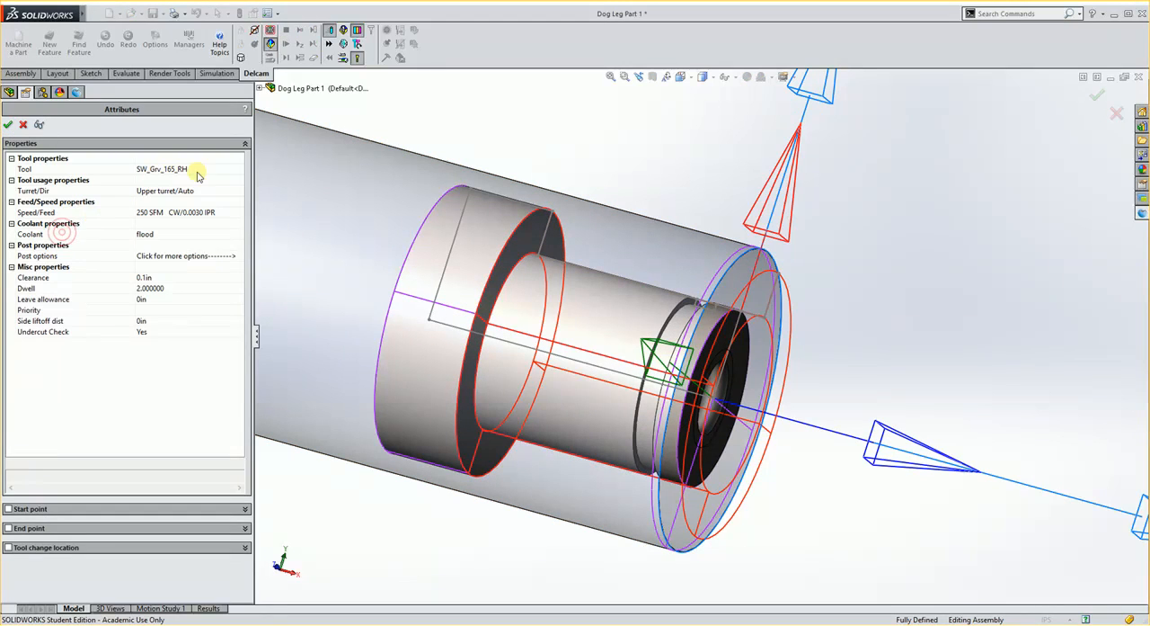
{"action": "left_click", "coordinate": [10, 125]}
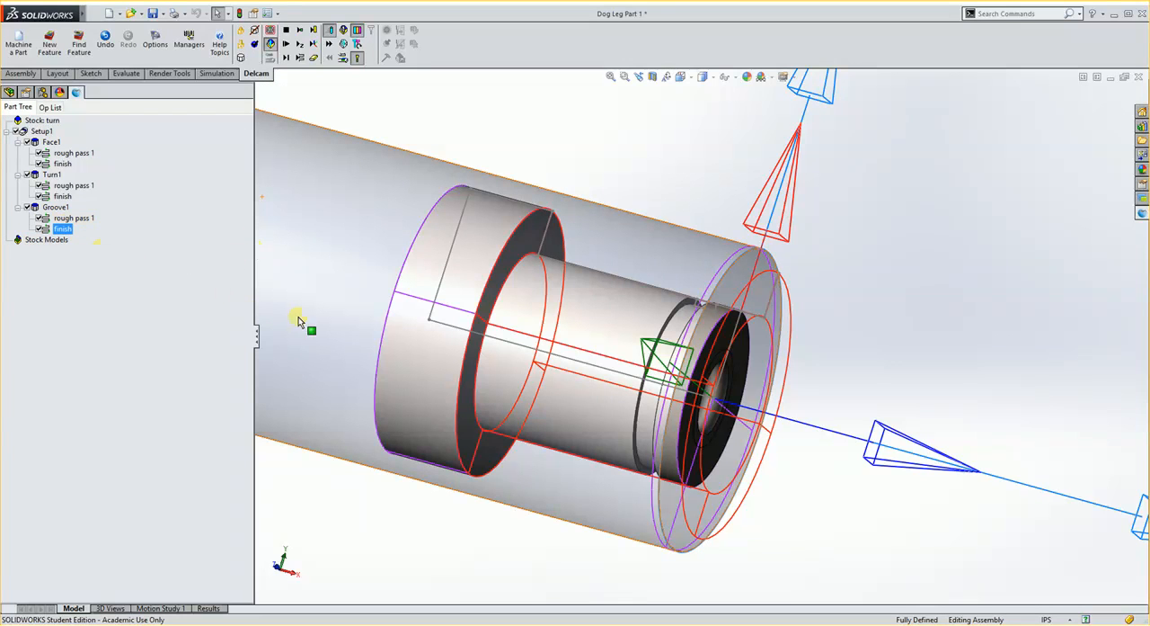
{"action": "middle_click_drag", "start_coordinate": [625, 316], "coordinate": [636, 318]}
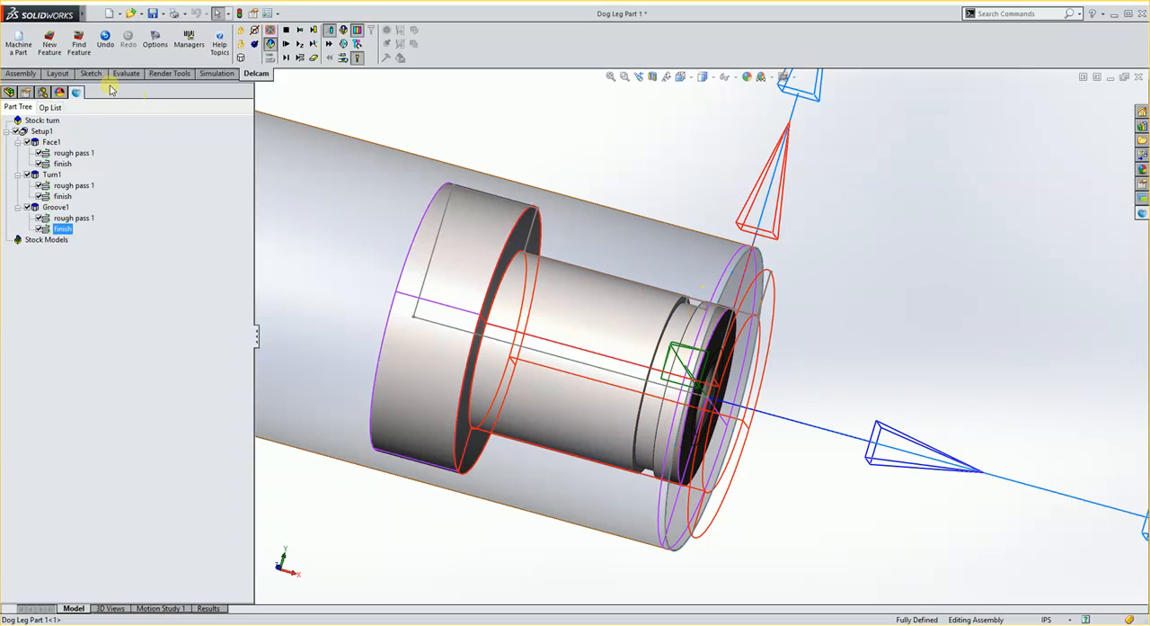
Create a second OD Groove feature from the Sketch9 curve profile near the front end of the shaft.
{"action": "left_click", "coordinate": [49, 41]}
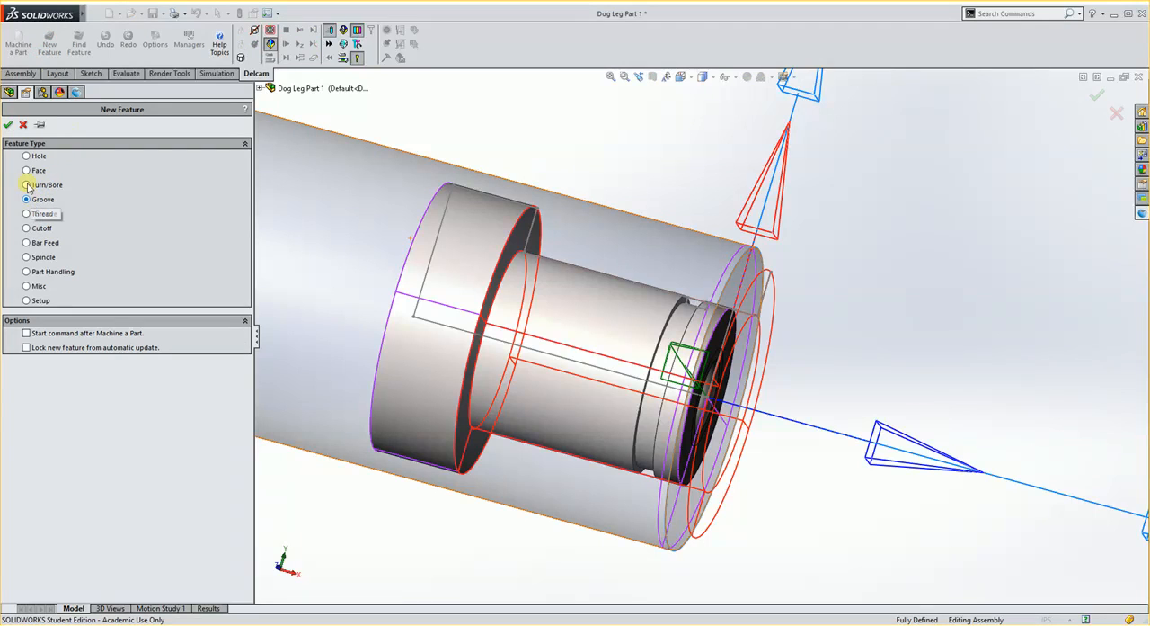
{"action": "left_click", "coordinate": [9, 124]}
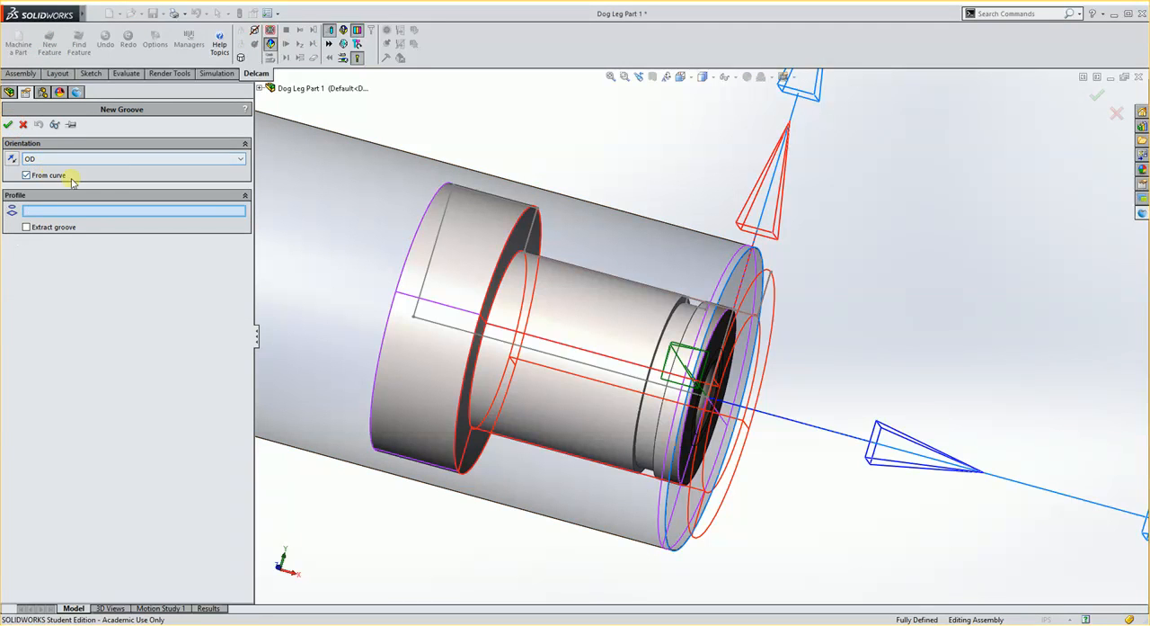
{"action": "scroll", "coordinate": [695, 310], "scroll_direction": "down", "scroll_amount": 6}
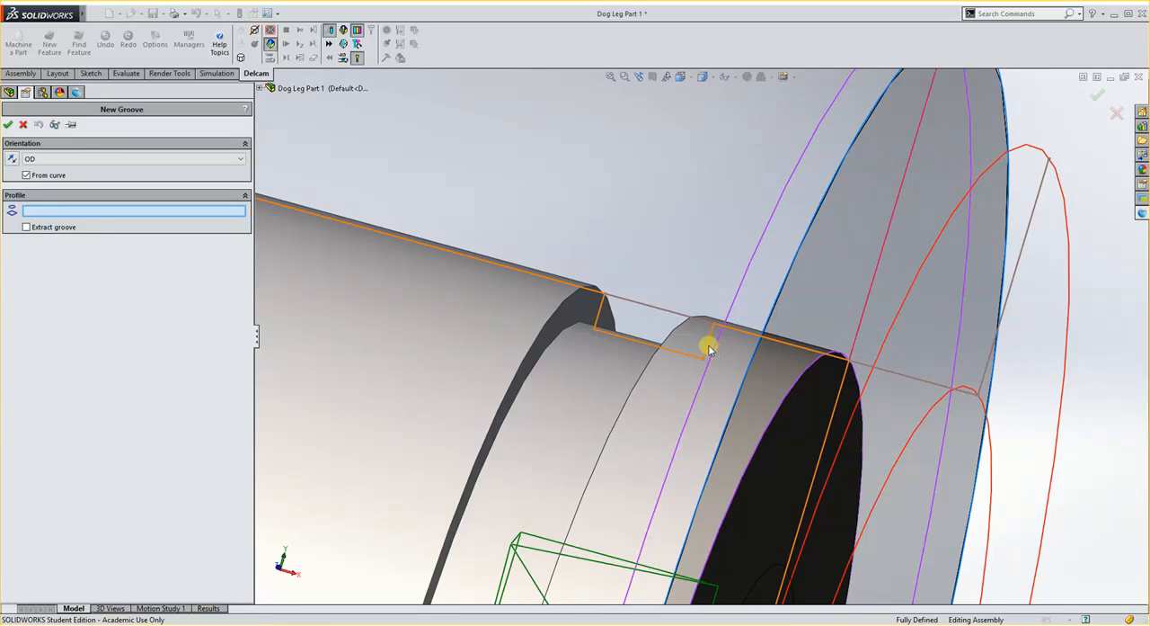
{"action": "left_click", "coordinate": [261, 90]}
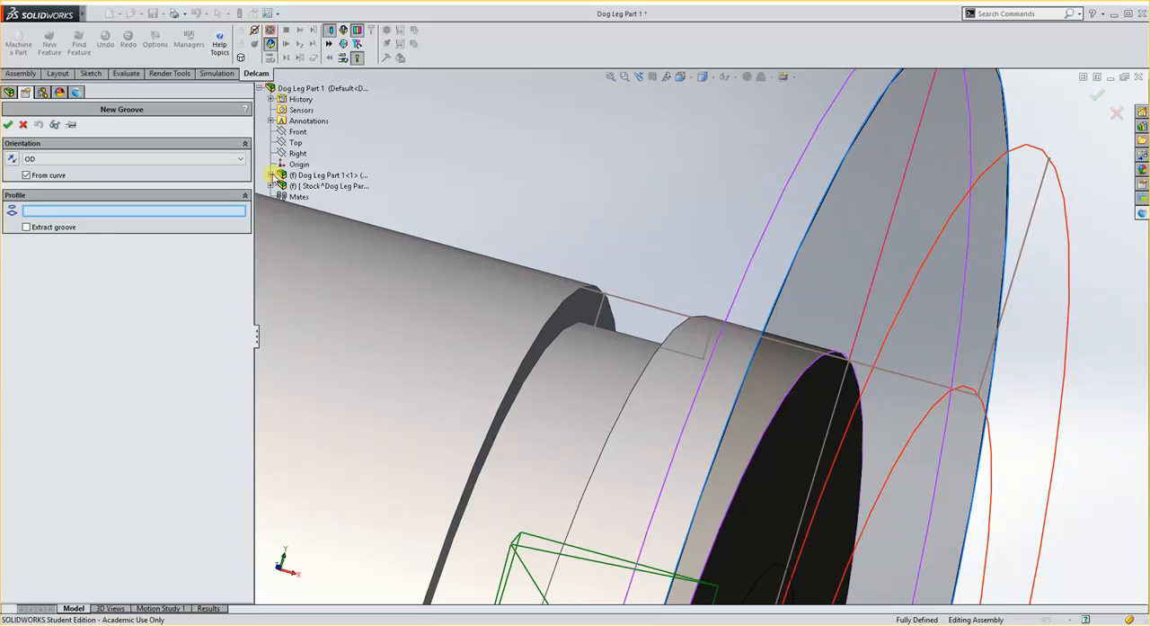
{"action": "left_click", "coordinate": [271, 174]}
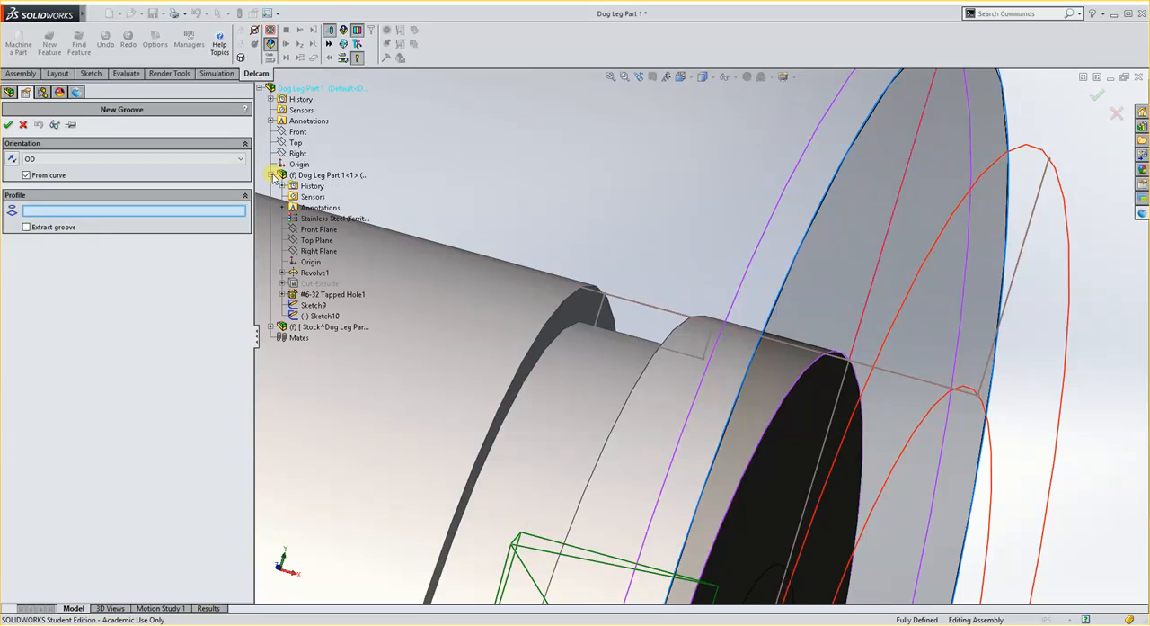
{"action": "left_click", "coordinate": [315, 308]}
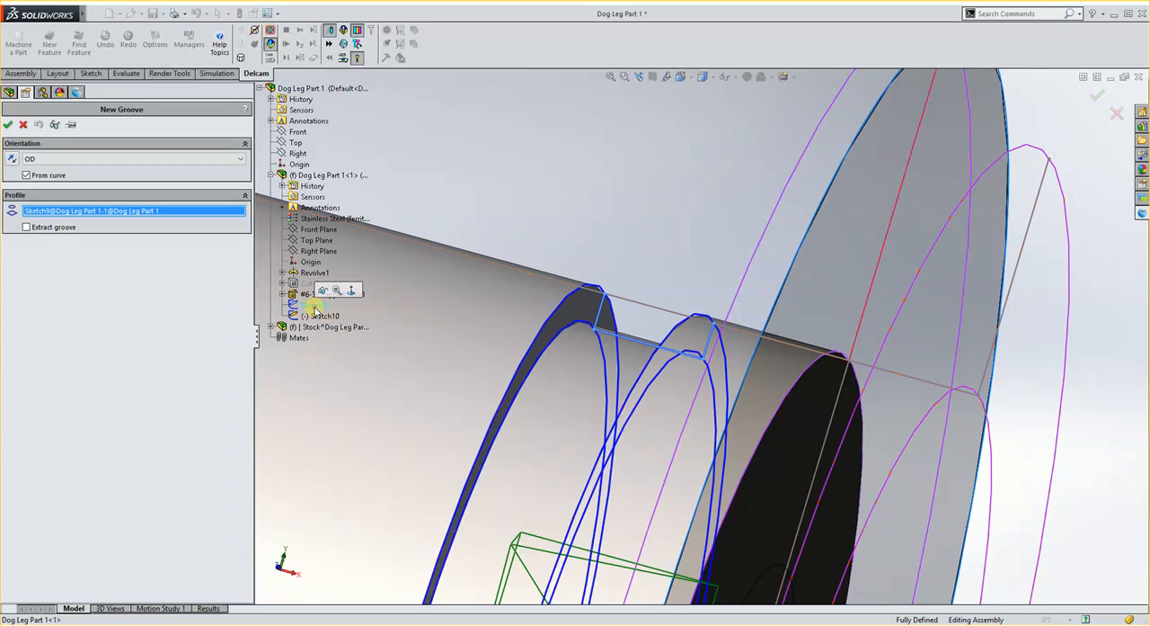
{"action": "scroll", "coordinate": [698, 330], "scroll_direction": "up", "scroll_amount": 5}
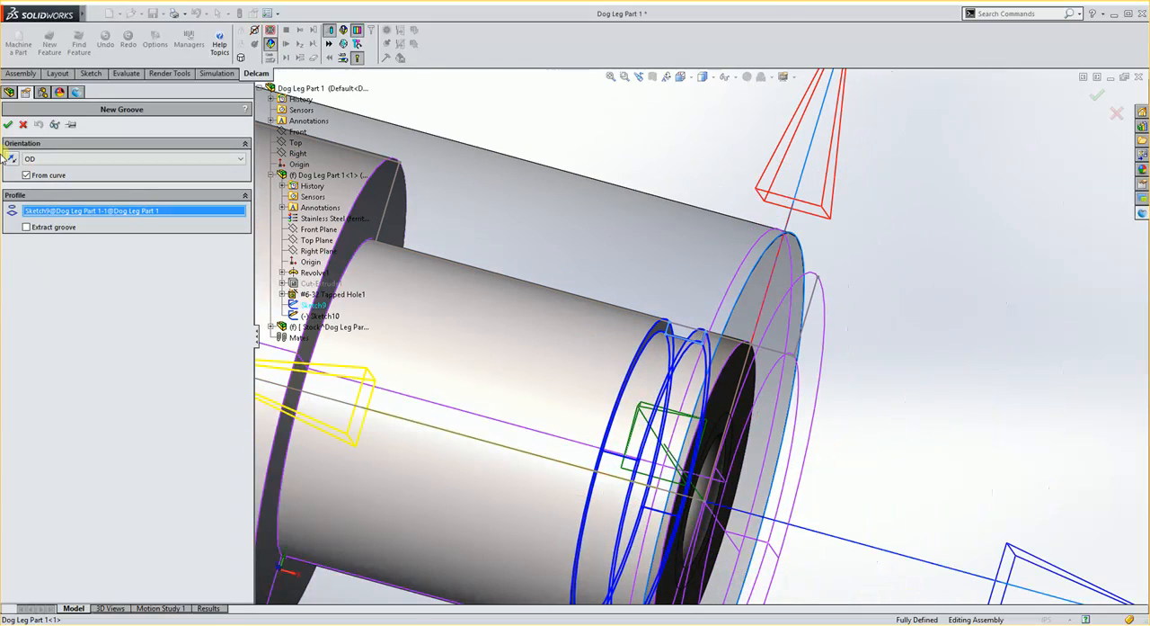
{"action": "left_click", "coordinate": [8, 124]}
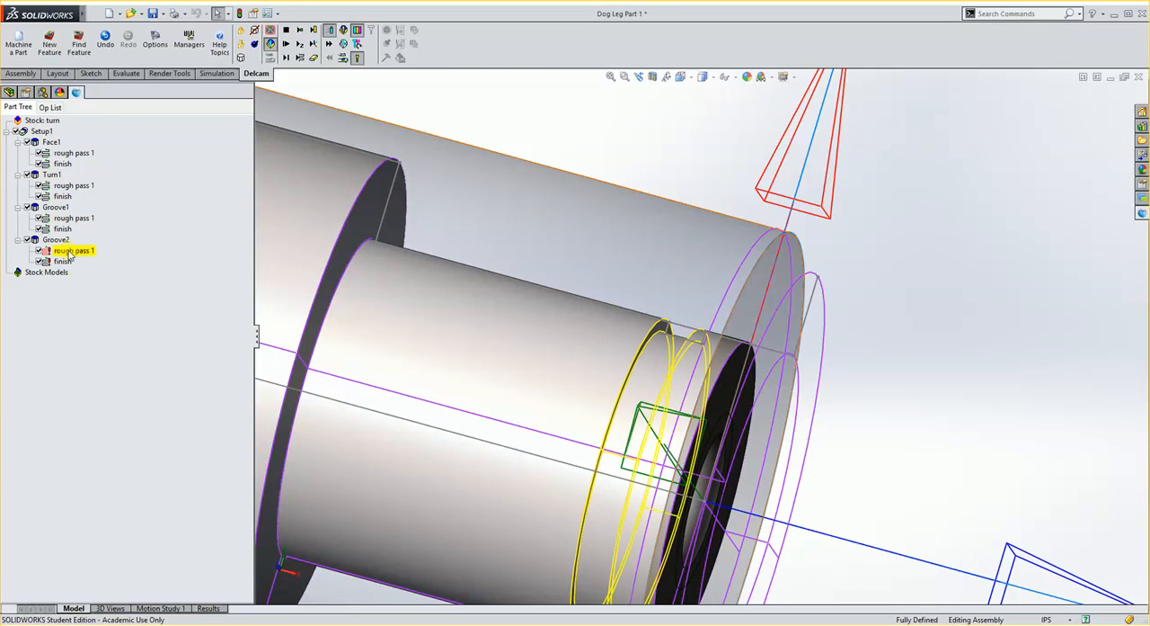
Disable the second groove's rough pass 1 and start a new finish-pass tool based on SW_CutGrip_125_RH.
{"action": "left_click", "coordinate": [669, 334]}
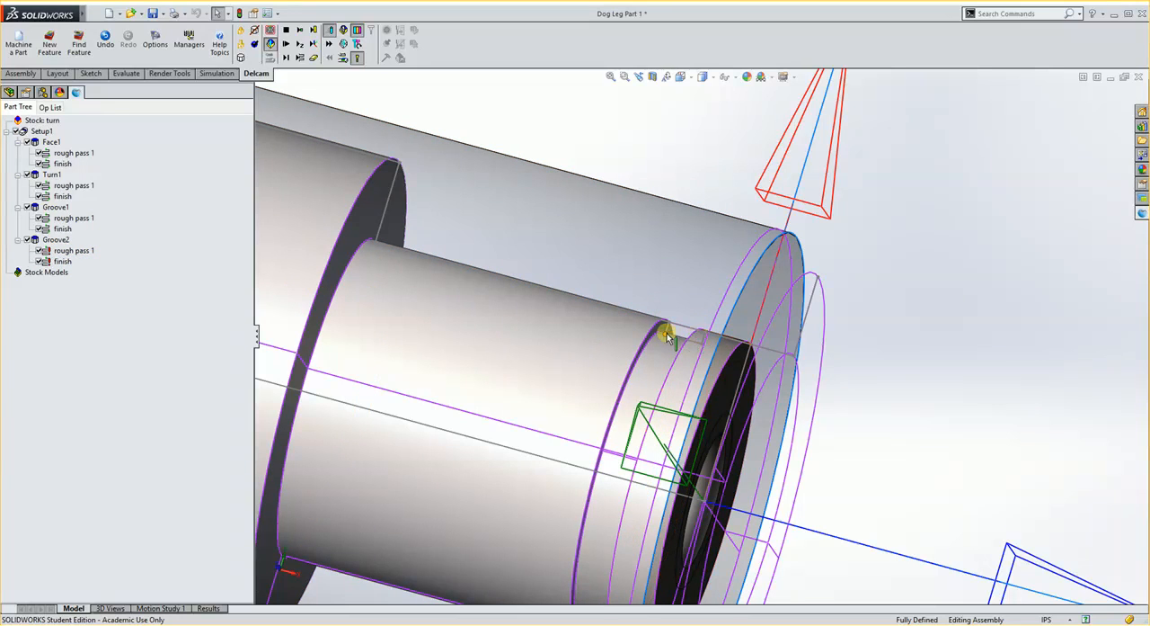
{"action": "left_click", "coordinate": [39, 251]}
{"action": "double_click", "coordinate": [62, 261]}
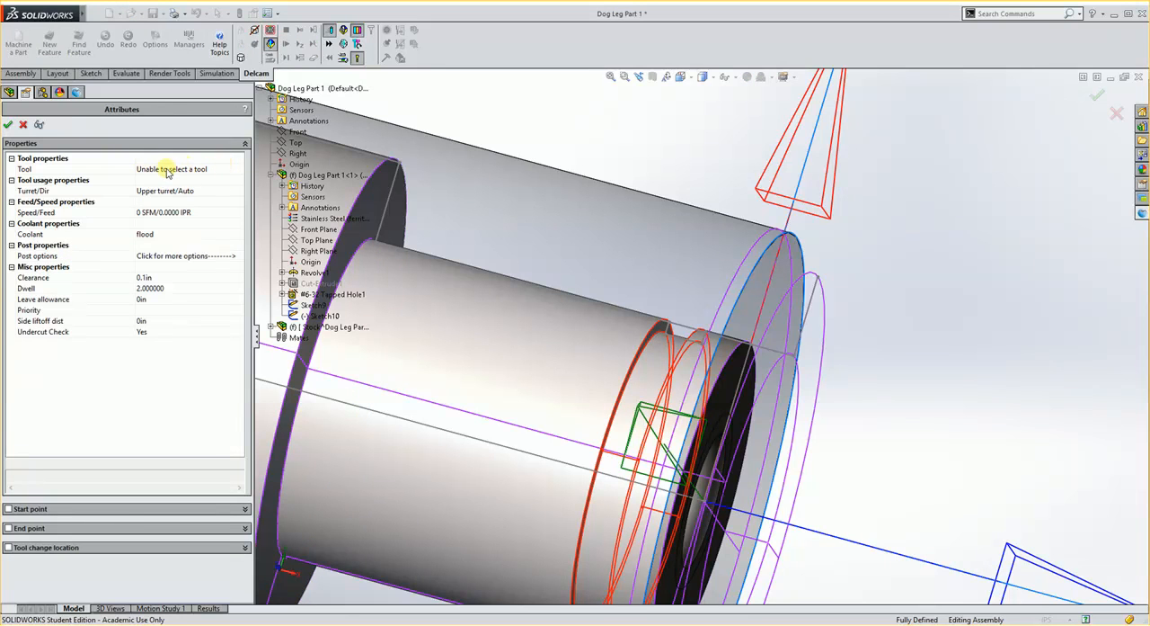
{"action": "double_click", "coordinate": [65, 172]}
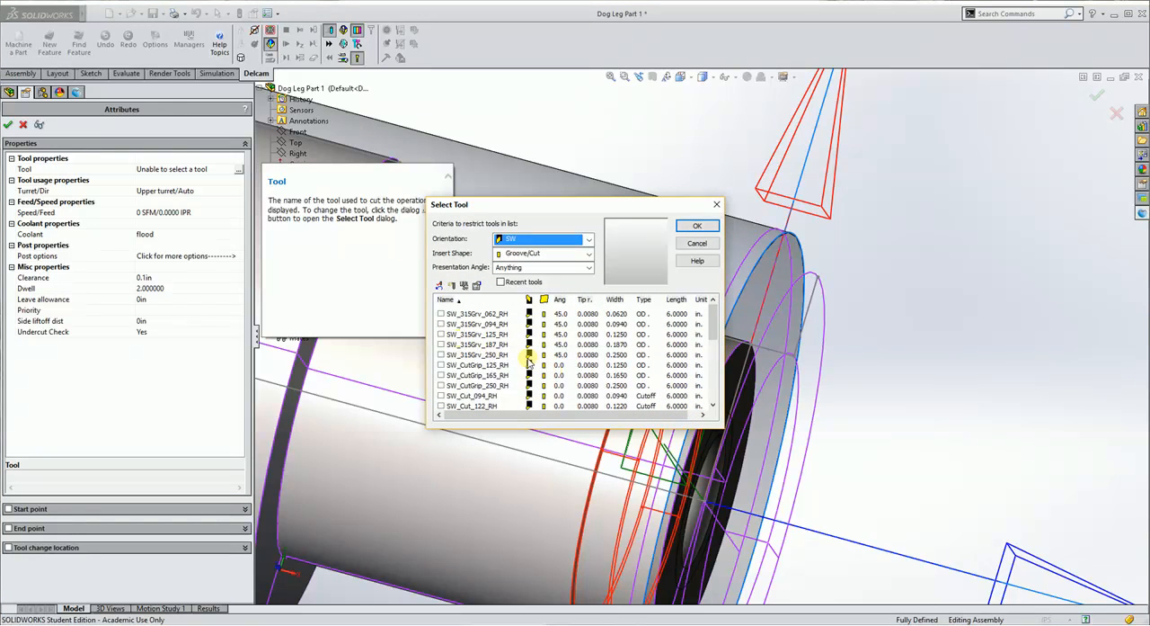
{"action": "left_click", "coordinate": [462, 396]}
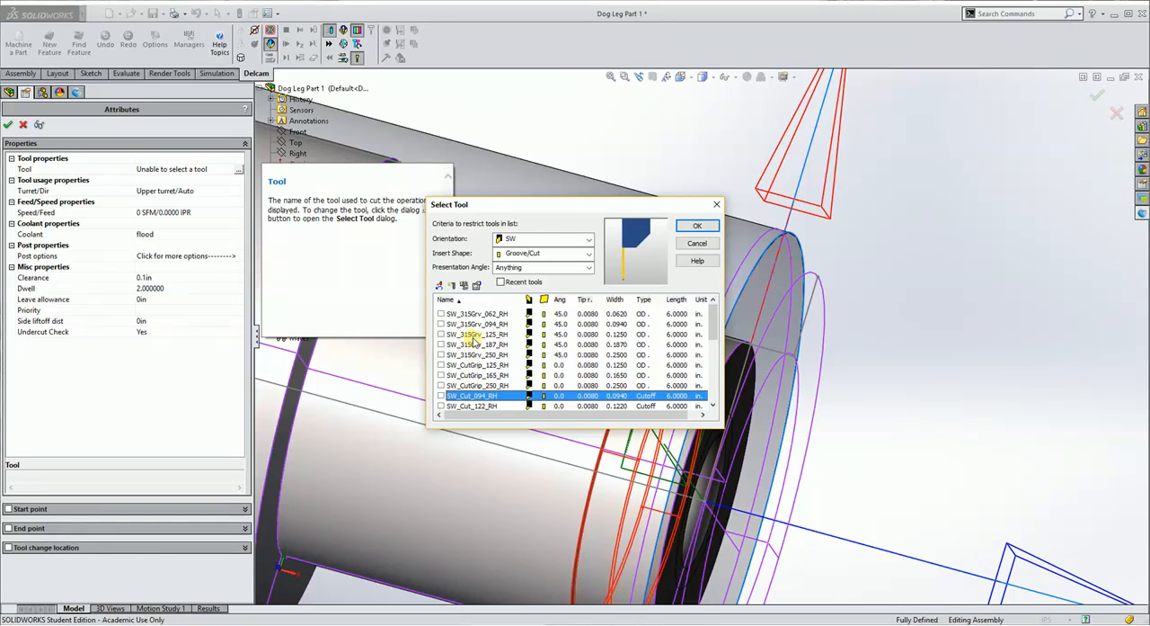
{"action": "left_click", "coordinate": [477, 365]}
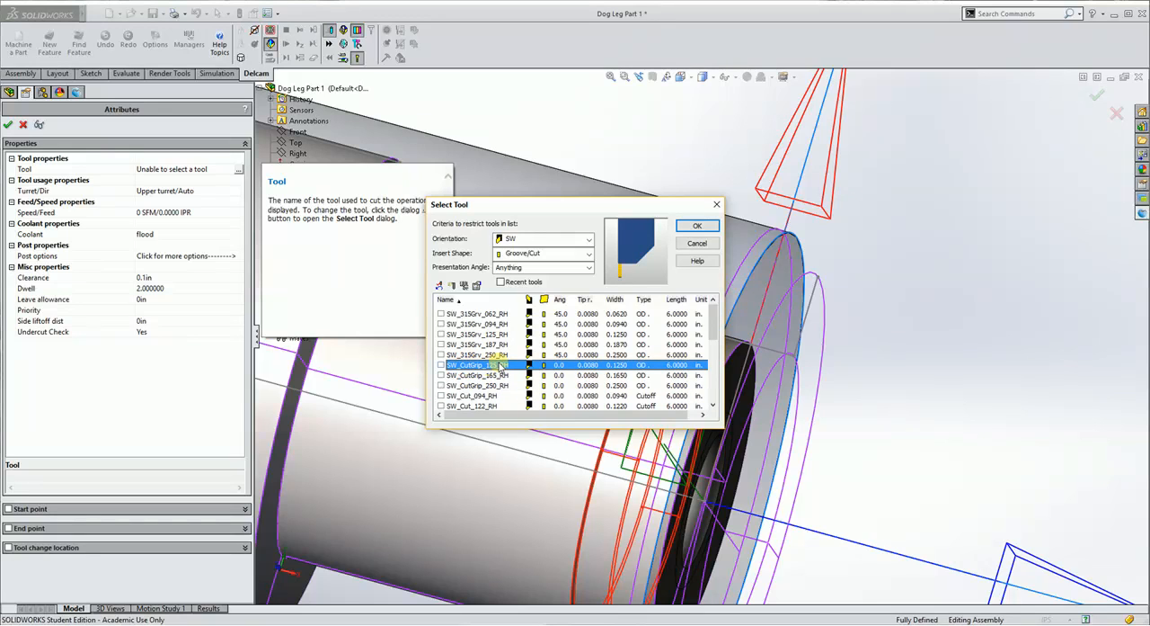
{"action": "left_click", "coordinate": [454, 286]}
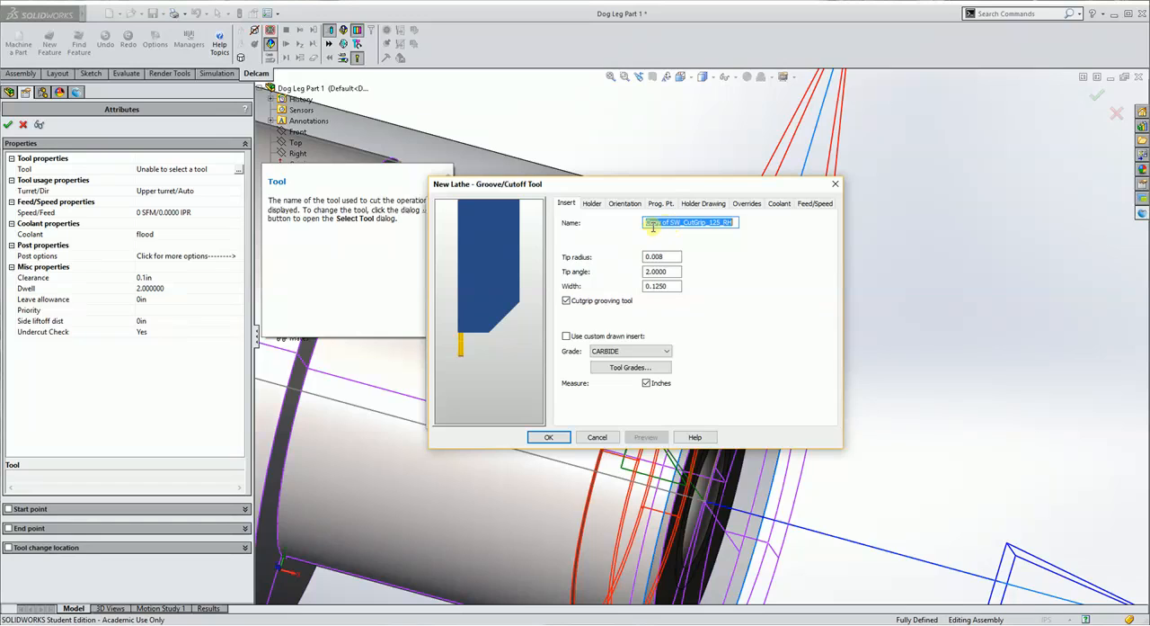
Name the new groove tool SW_CutGrip_029_RH, set its width to .029 in and tip radius to .002 in, and preview it.
{"action": "left_click_drag", "start_coordinate": [670, 223], "coordinate": [644, 225]}
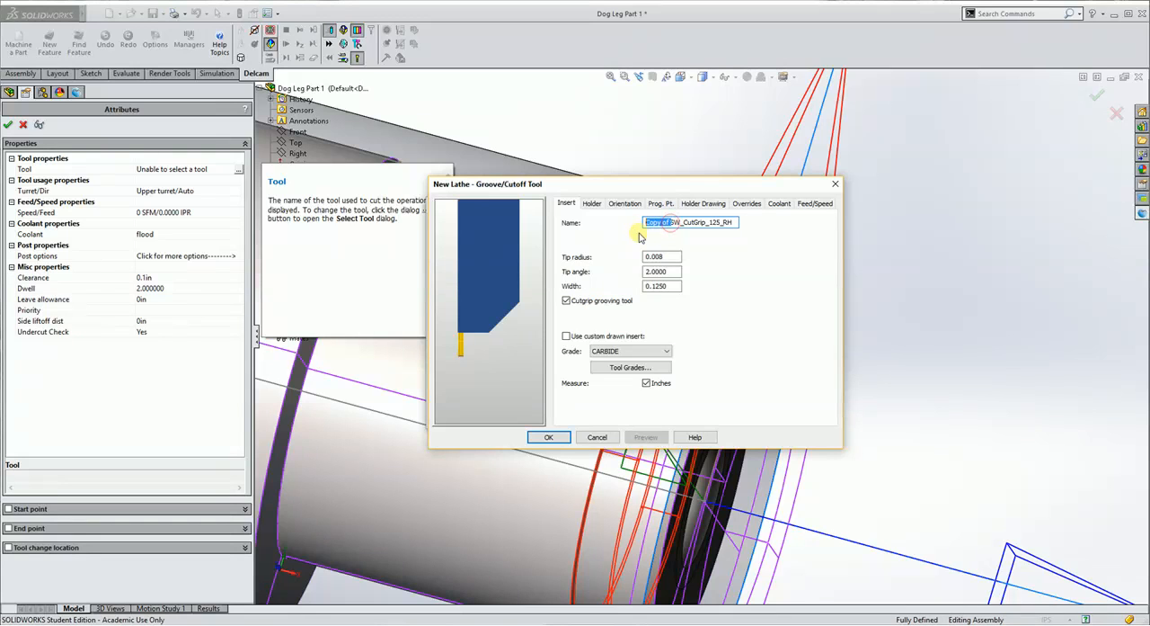
{"action": "key", "text": "Delete"}
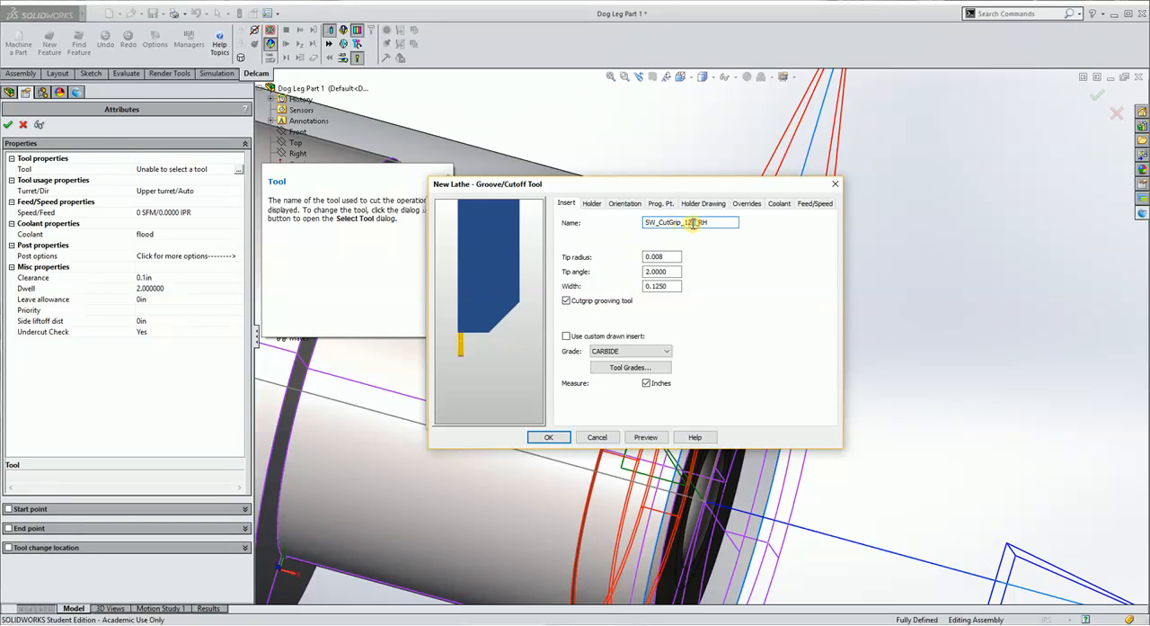
{"action": "left_click_drag", "start_coordinate": [695, 224], "coordinate": [685, 224]}
{"action": "type", "text": "029"}
{"action": "left_click_drag", "start_coordinate": [676, 288], "coordinate": [643, 287]}
{"action": "type", "text": "0"}
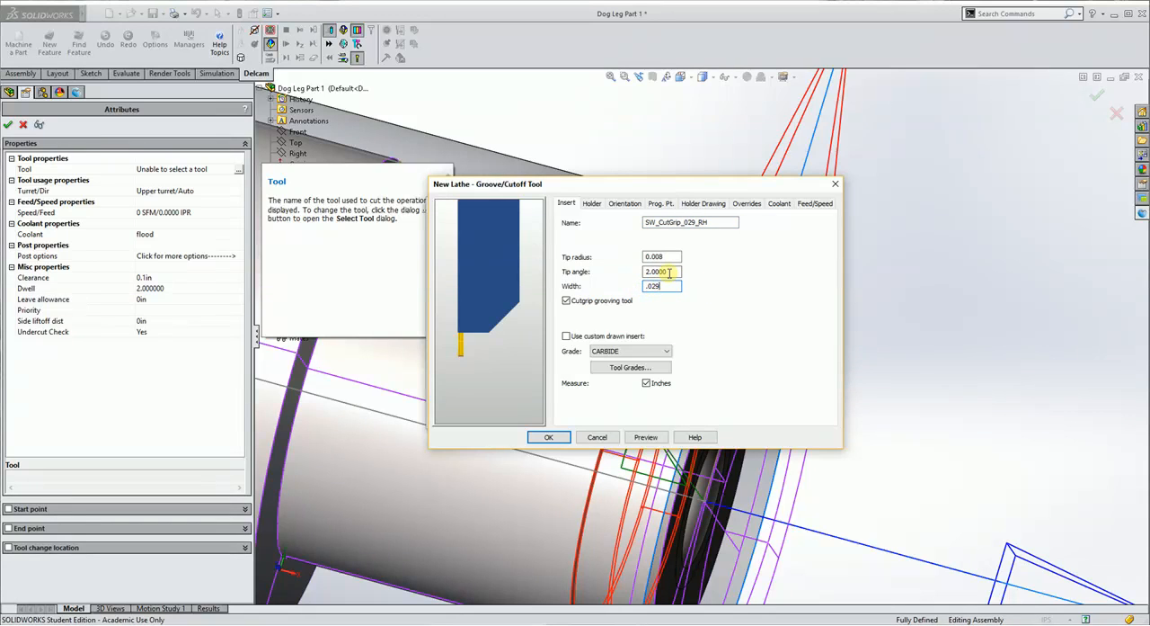
{"action": "left_click_drag", "start_coordinate": [671, 257], "coordinate": [643, 266]}
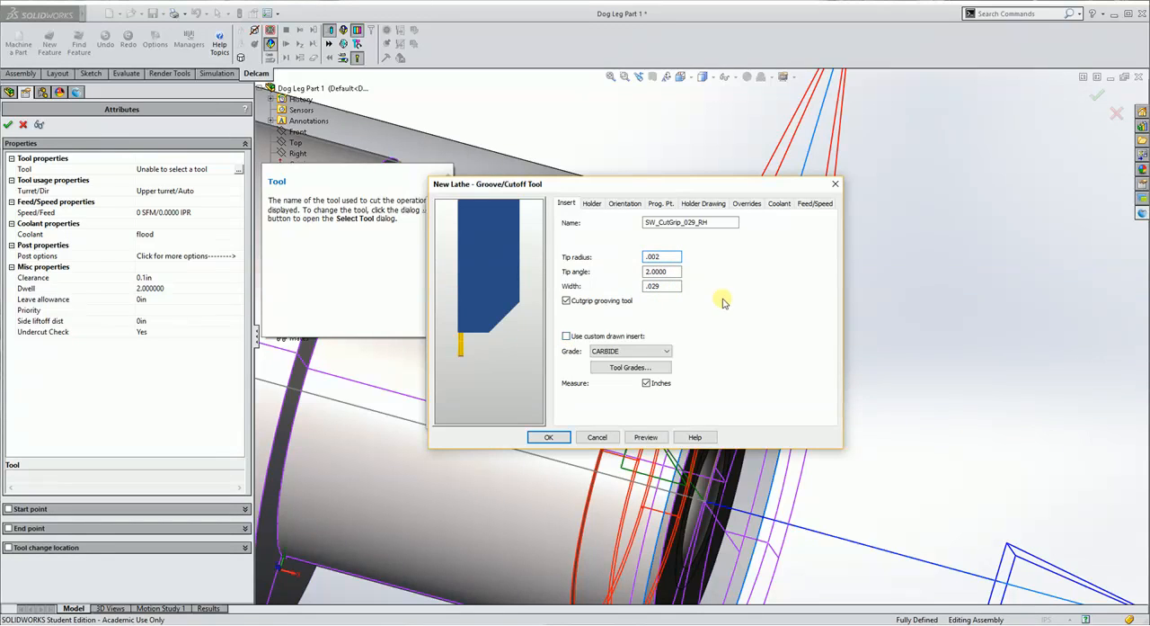
{"action": "left_click", "coordinate": [646, 437]}
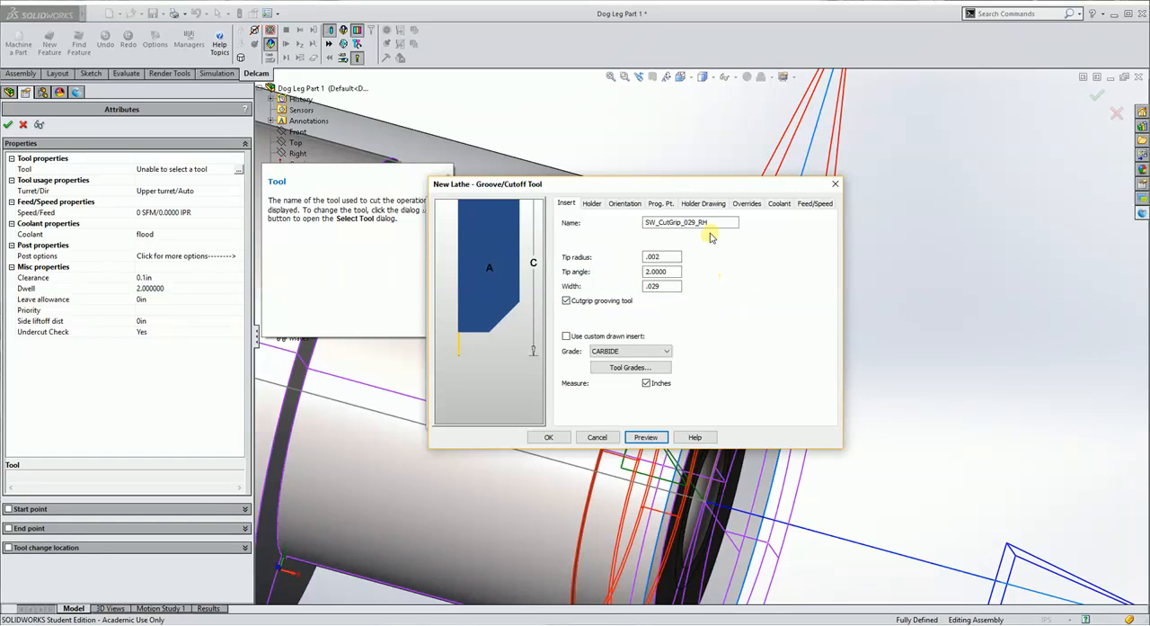
Save the new tool with the recommended programming point and set it as the override for the second groove's finish pass.
{"action": "left_click", "coordinate": [549, 437]}
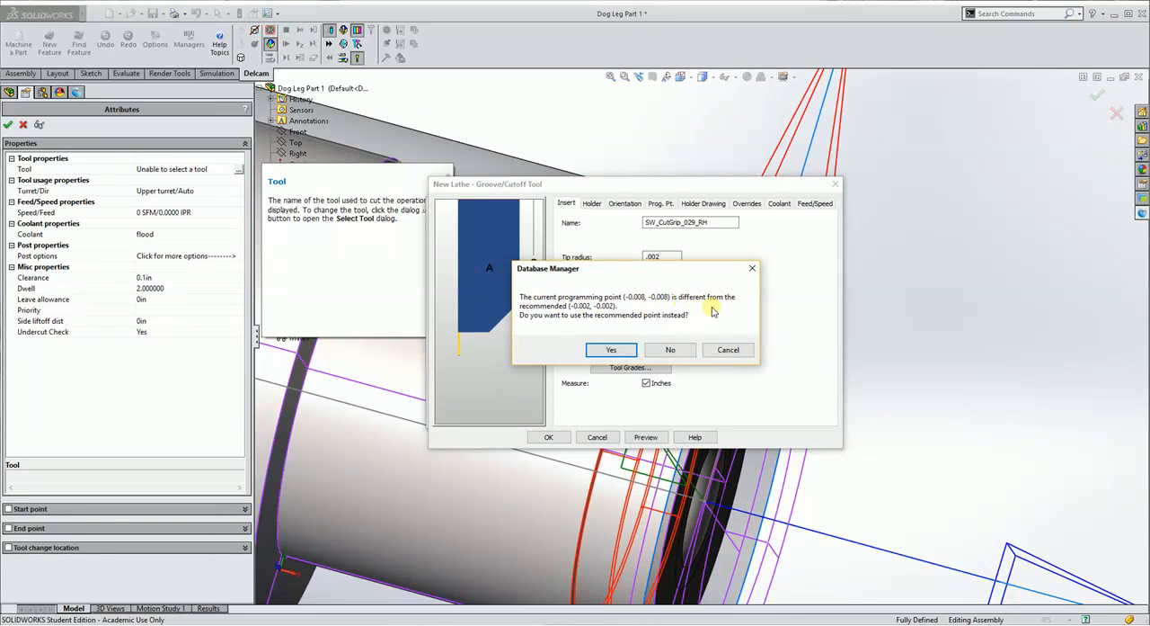
{"action": "left_click", "coordinate": [608, 350]}
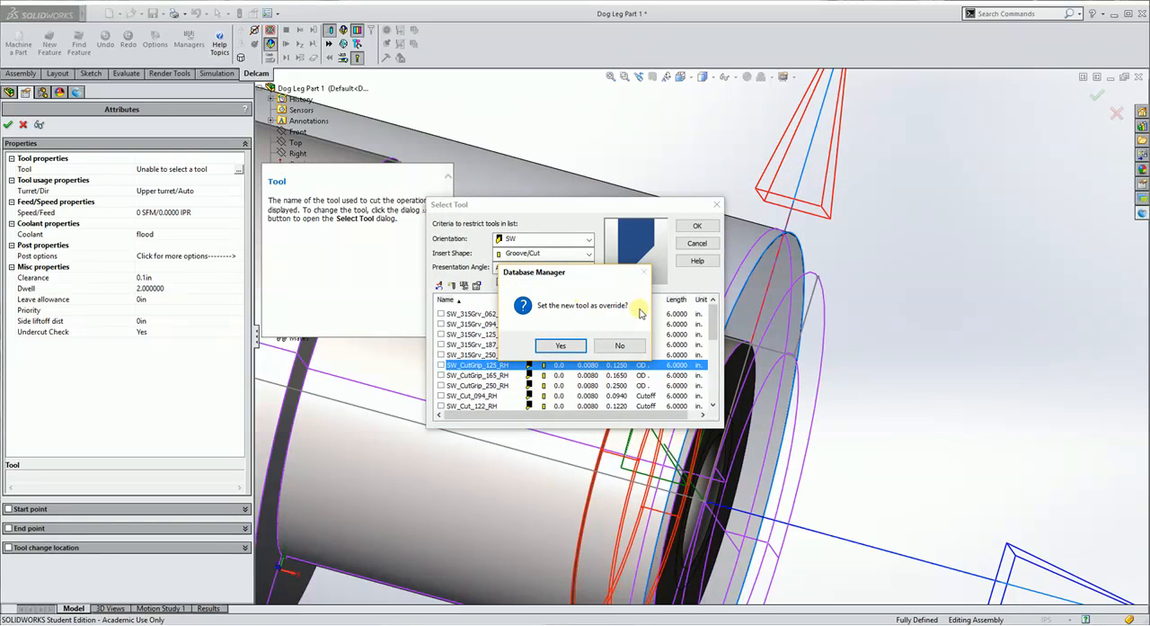
{"action": "left_click", "coordinate": [570, 347]}
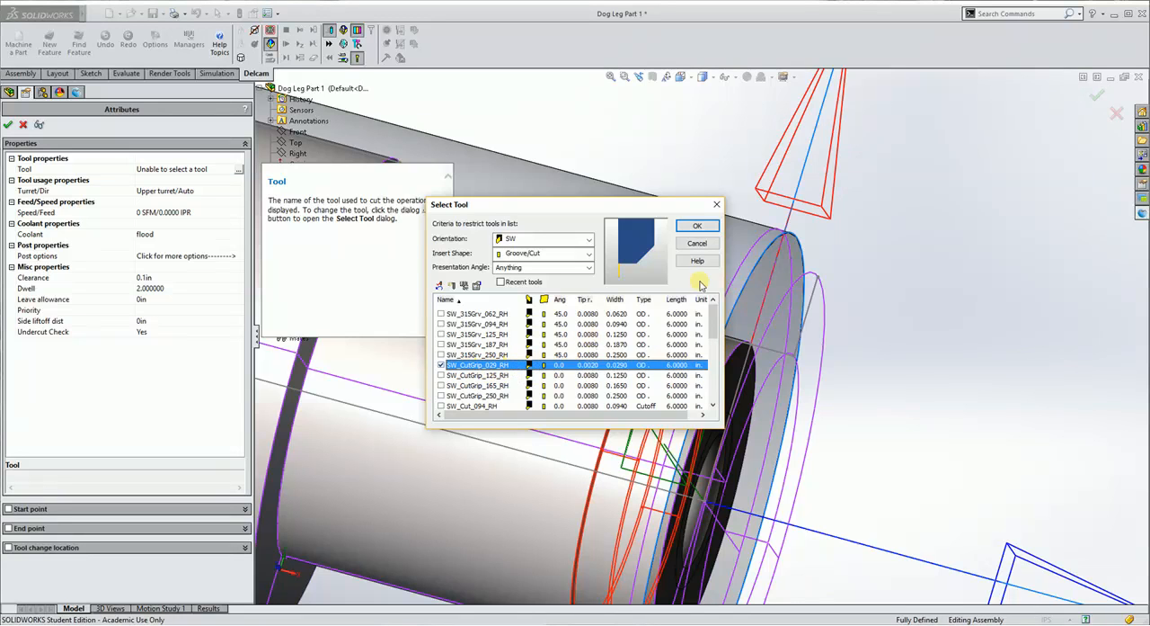
{"action": "left_click", "coordinate": [697, 226]}
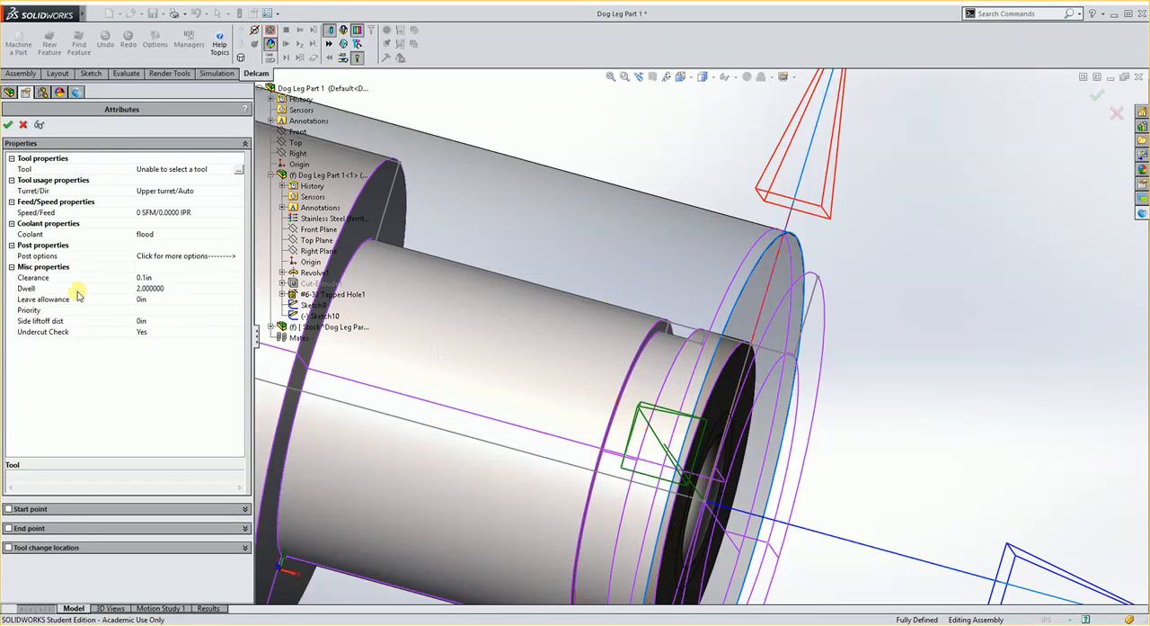
{"action": "left_click", "coordinate": [9, 125]}
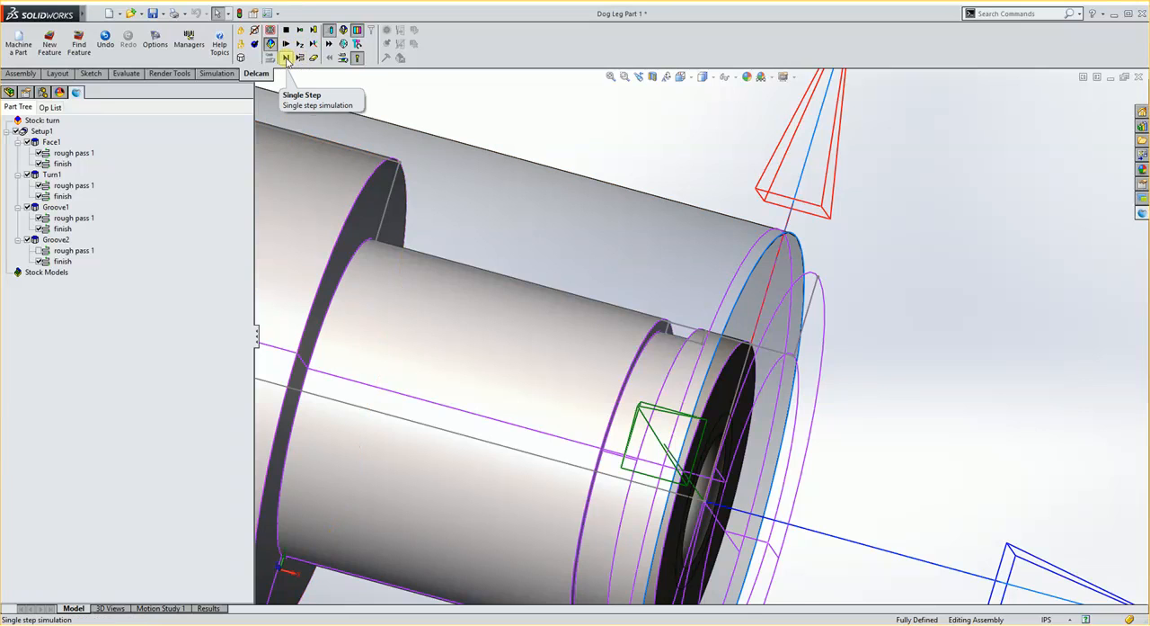
Step through the machining simulation up to the second groove, end it, and disable the first groove's rough pass 1.
{"action": "left_click", "coordinate": [286, 58]}
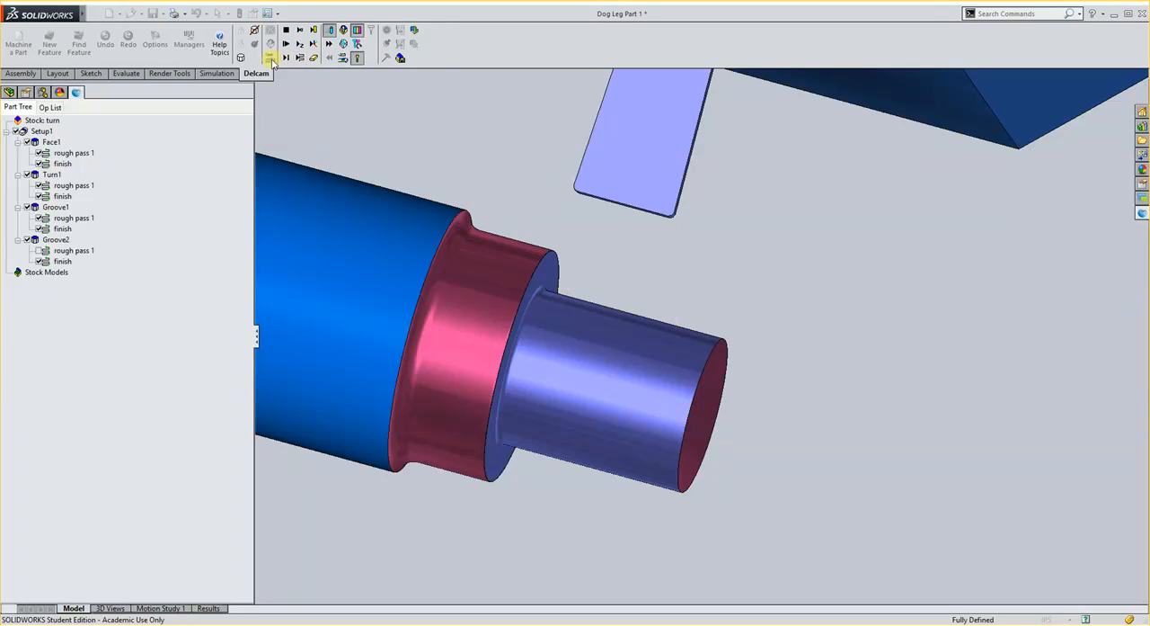
{"action": "left_click", "coordinate": [289, 58]}
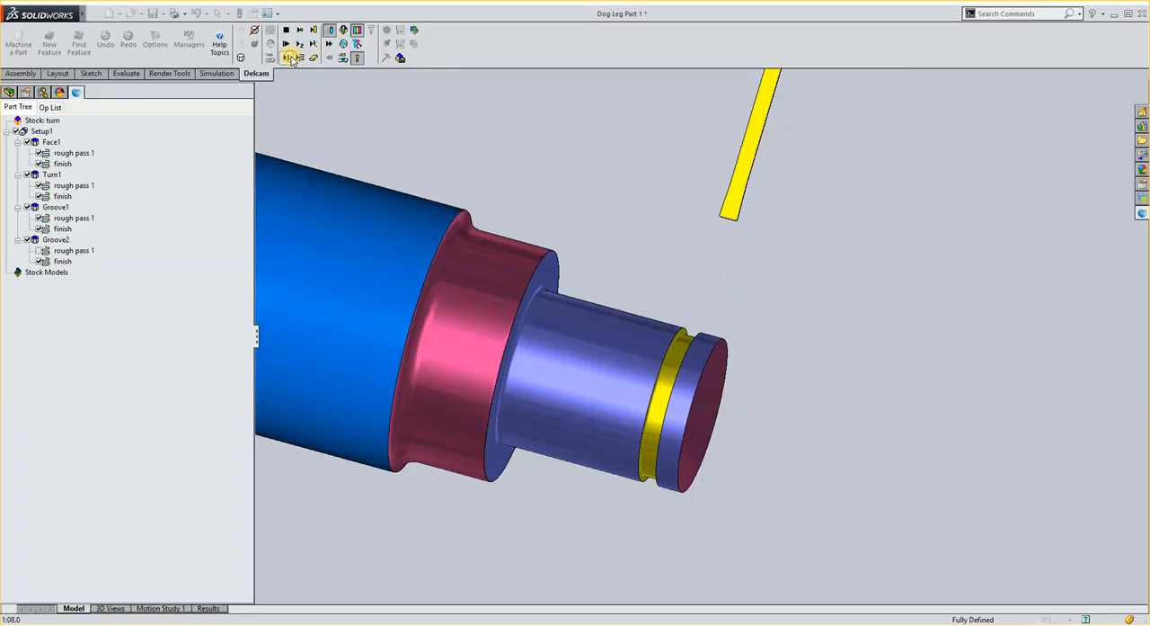
{"action": "left_click", "coordinate": [288, 57]}
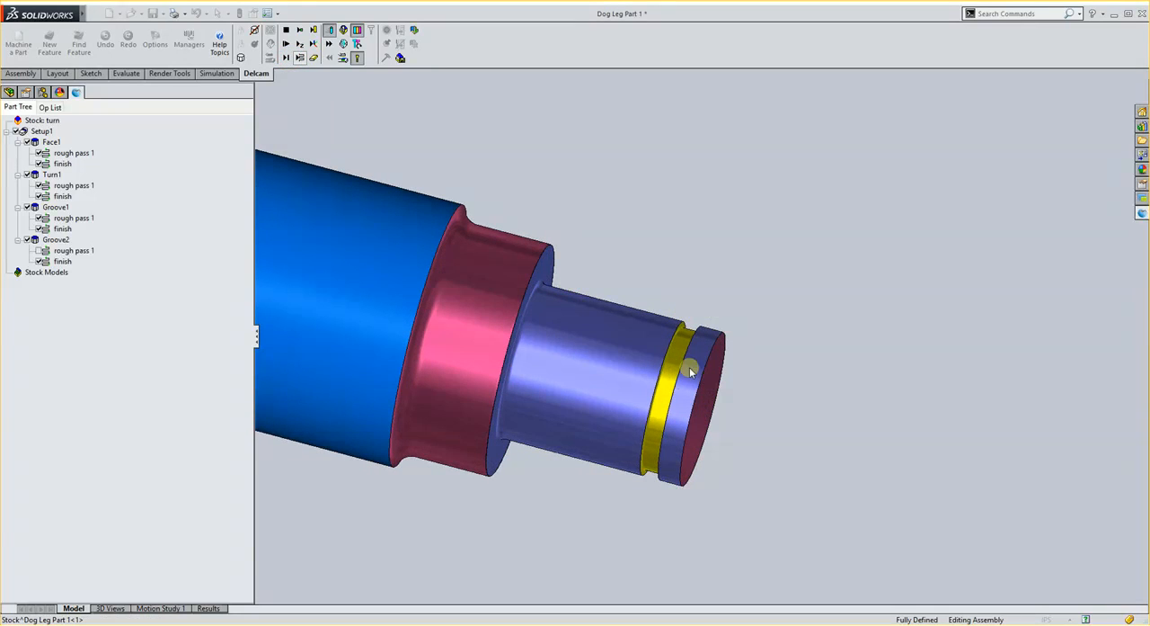
{"action": "left_click", "coordinate": [286, 31]}
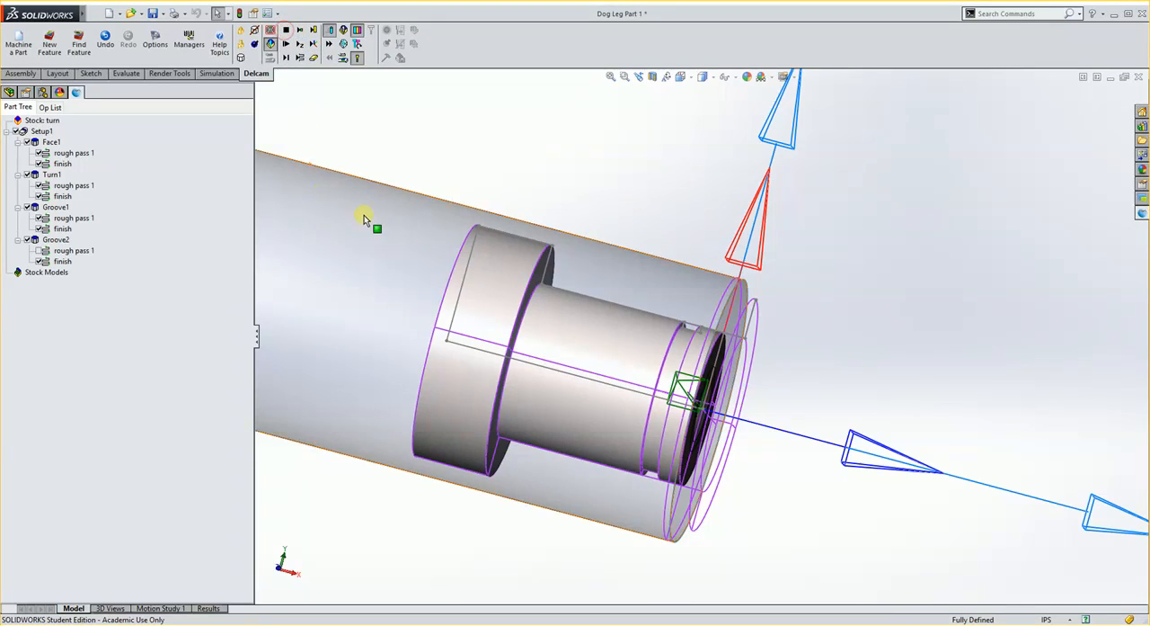
{"action": "left_click", "coordinate": [74, 217]}
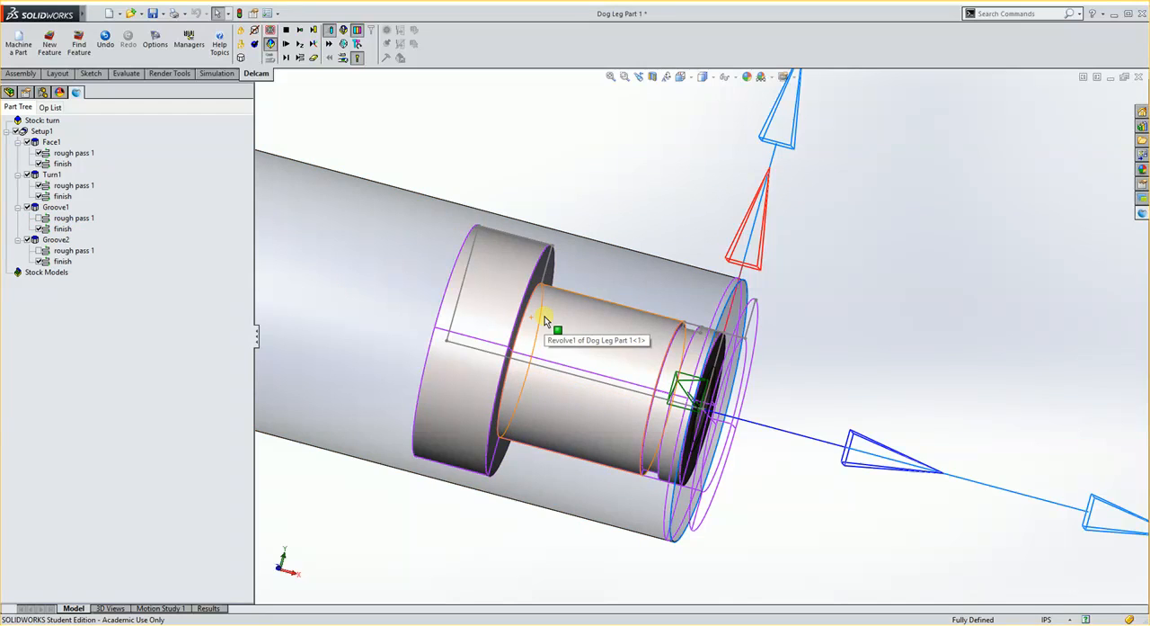
Start a new Hole feature as a plain through hole, taking its diameter from the inner face of the shaft's tapped hole.
{"action": "scroll", "coordinate": [557, 316], "scroll_direction": "up", "scroll_amount": 3}
{"action": "middle_click_drag", "start_coordinate": [714, 318], "coordinate": [657, 324]}
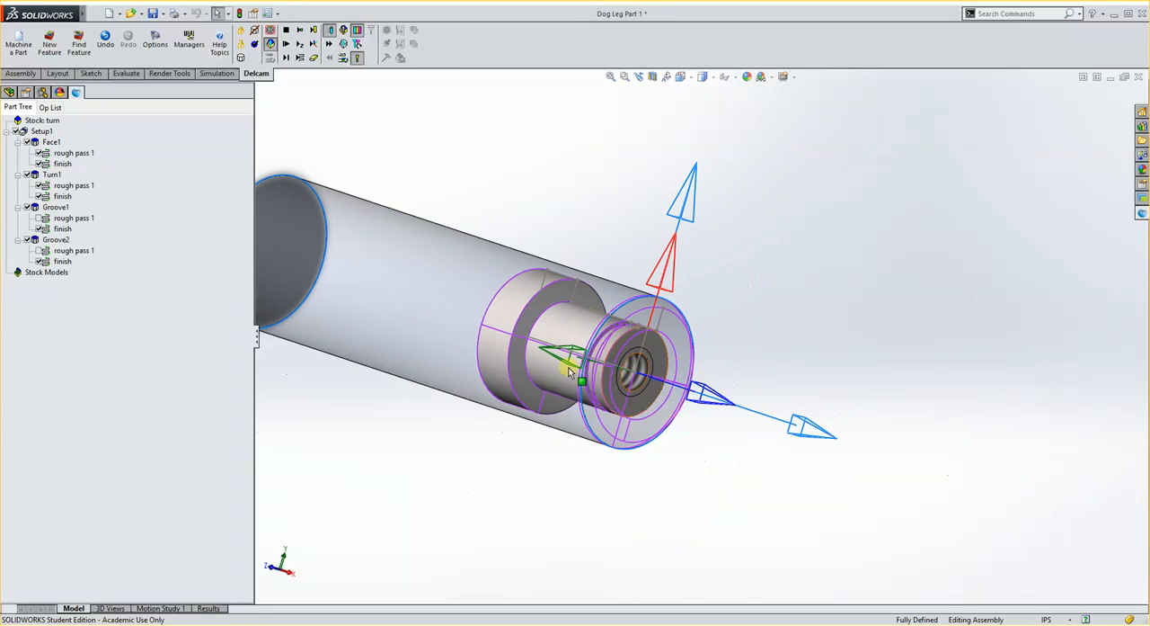
{"action": "left_click", "coordinate": [50, 43]}
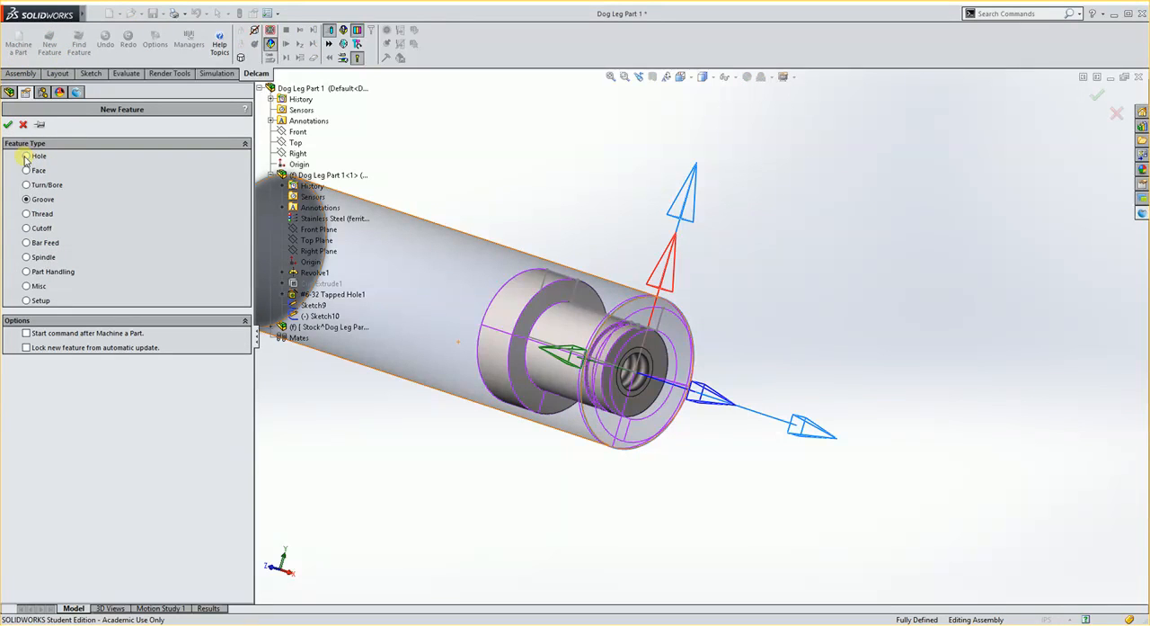
{"action": "left_click", "coordinate": [8, 126]}
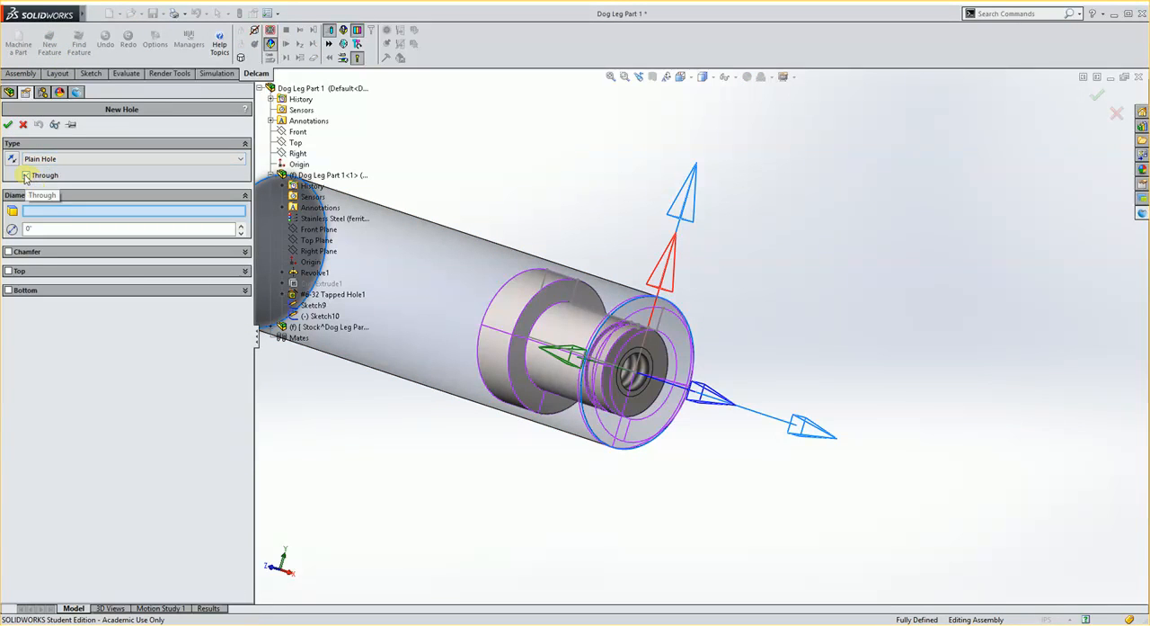
{"action": "left_click", "coordinate": [28, 175]}
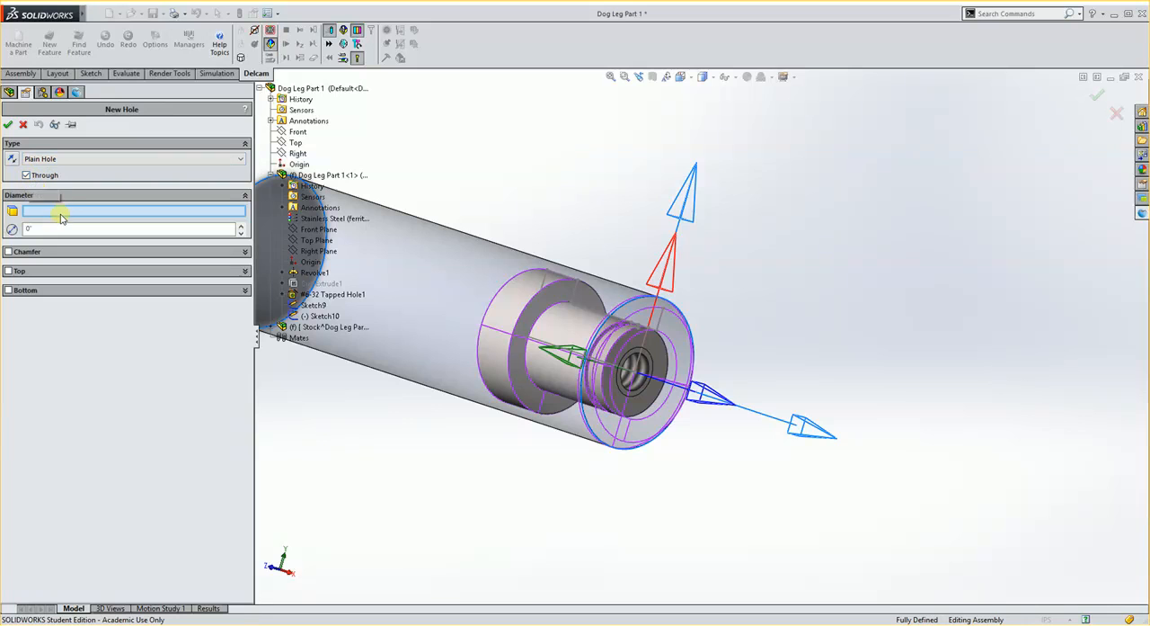
{"action": "left_click", "coordinate": [642, 369]}
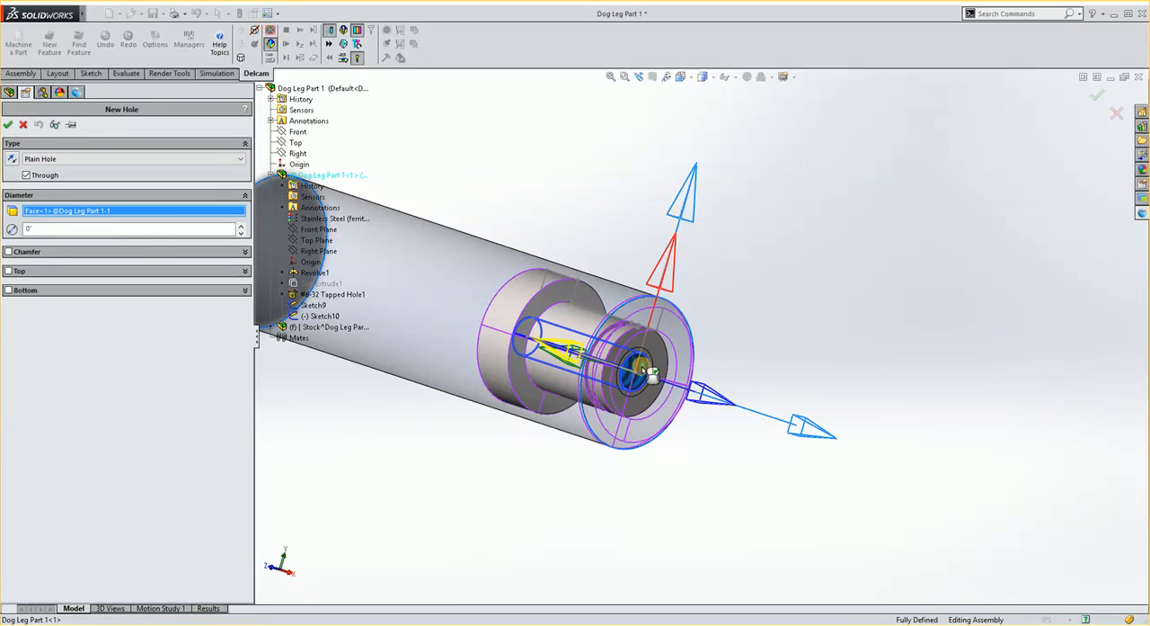
{"action": "middle_click_drag", "start_coordinate": [437, 430], "coordinate": [542, 385]}
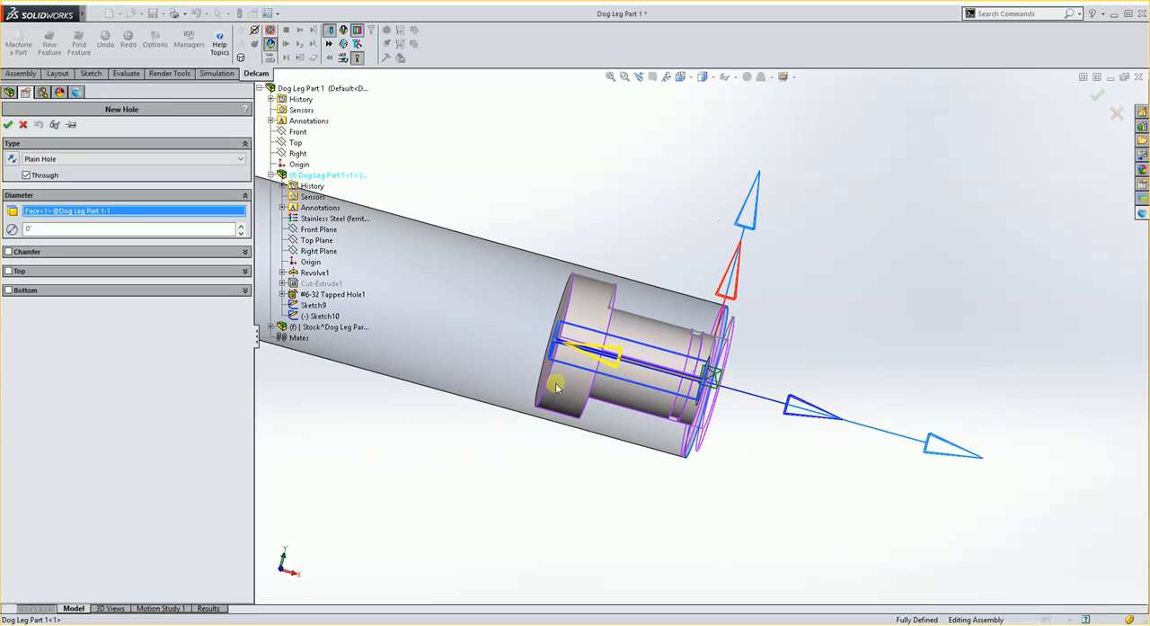
{"action": "left_click", "coordinate": [43, 227]}
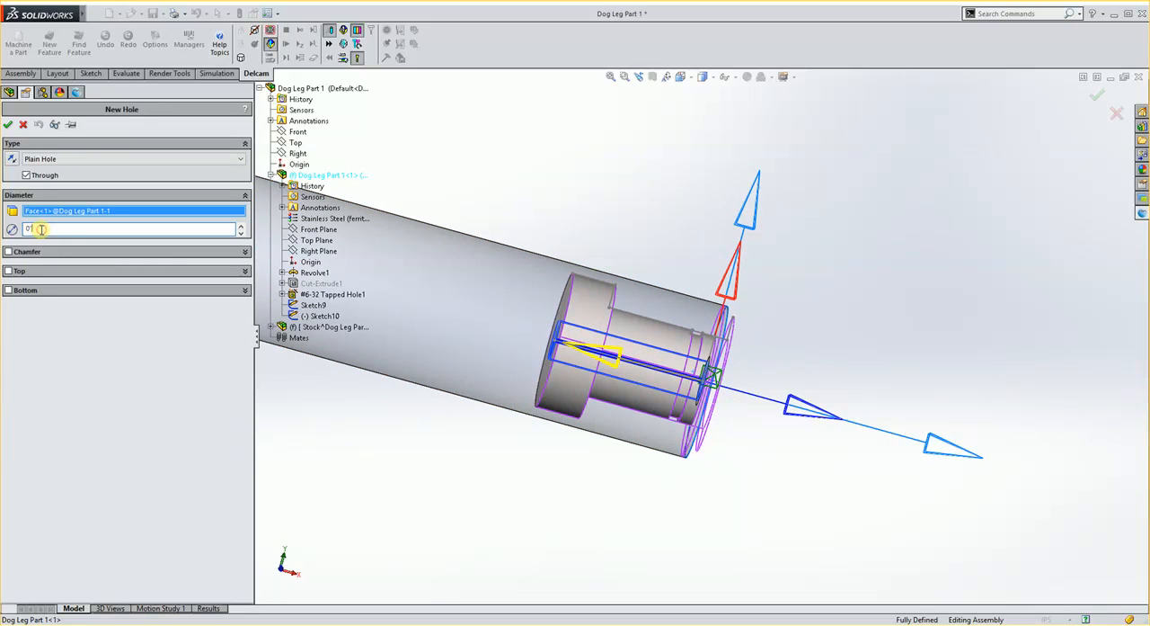
Set the hole's bottom at the part's back face with a .0625 in offset and create the hole feature.
{"action": "left_click", "coordinate": [8, 290]}
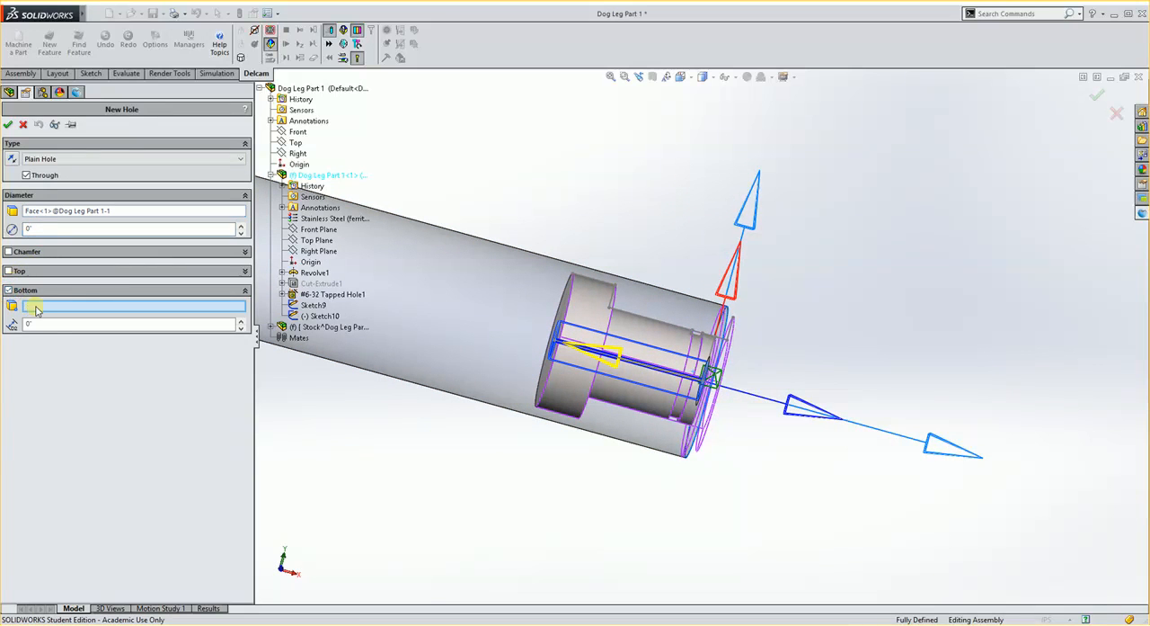
{"action": "middle_click_drag", "start_coordinate": [367, 287], "coordinate": [507, 300]}
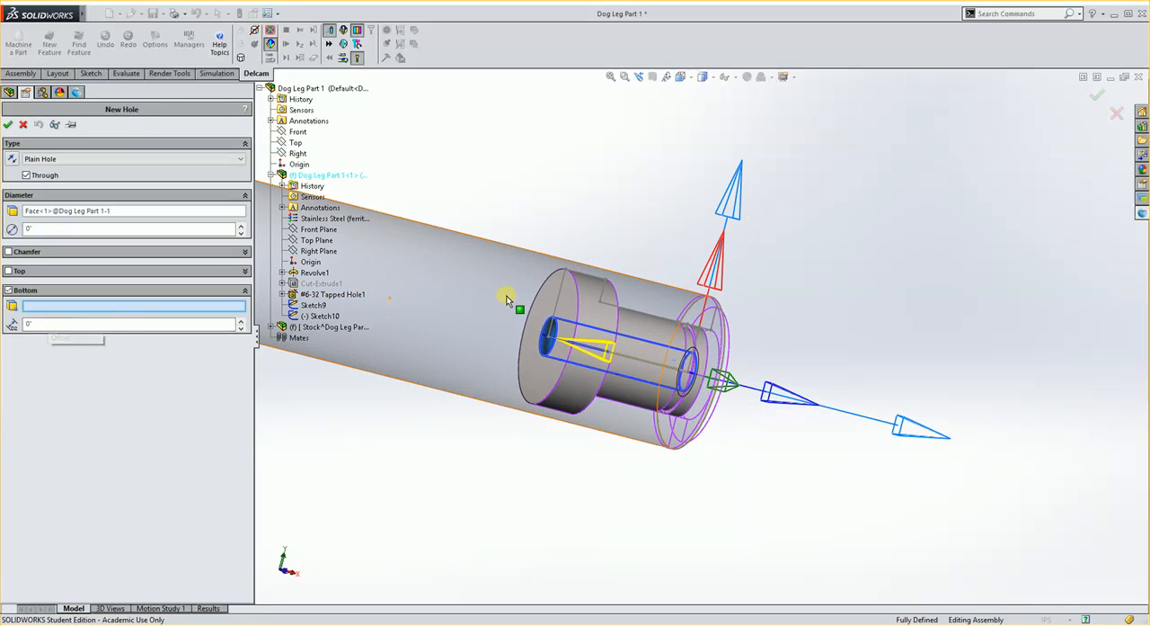
{"action": "left_click", "coordinate": [568, 300]}
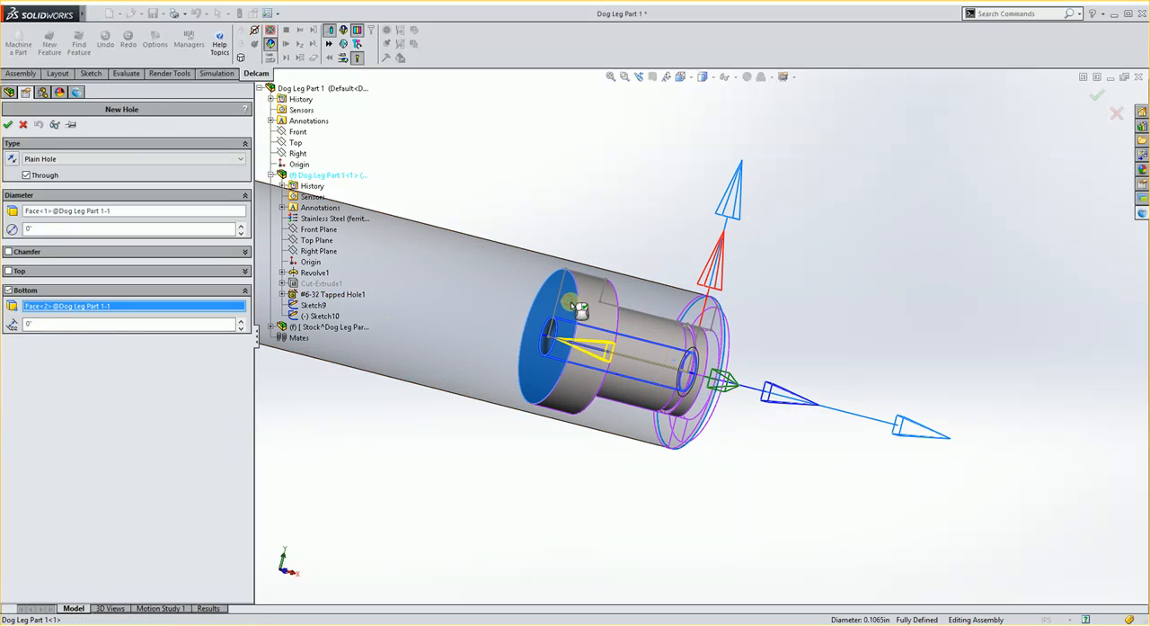
{"action": "double_click", "coordinate": [105, 326]}
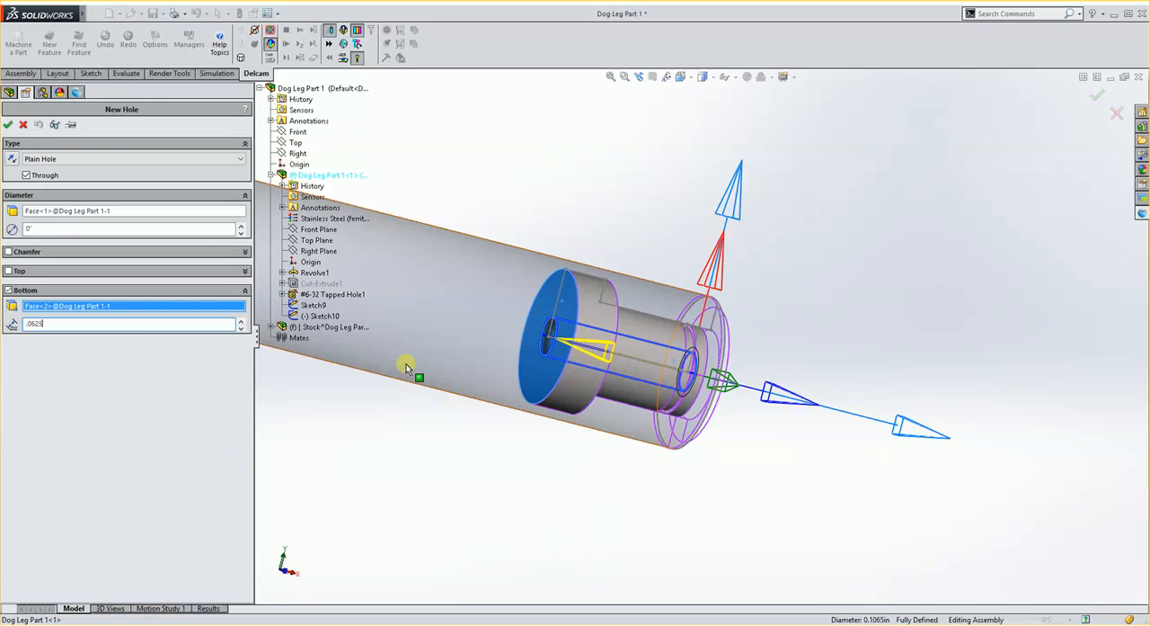
{"action": "type", "text": ".0625"}
{"action": "key", "text": "Return"}
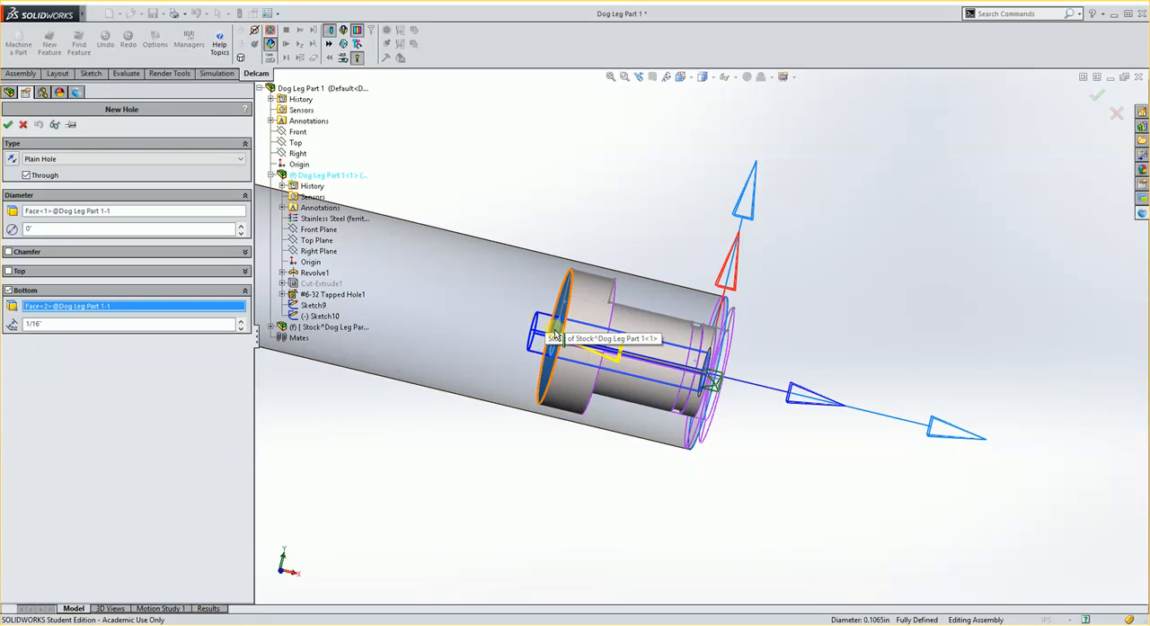
{"action": "middle_click_drag", "start_coordinate": [557, 334], "coordinate": [585, 477]}
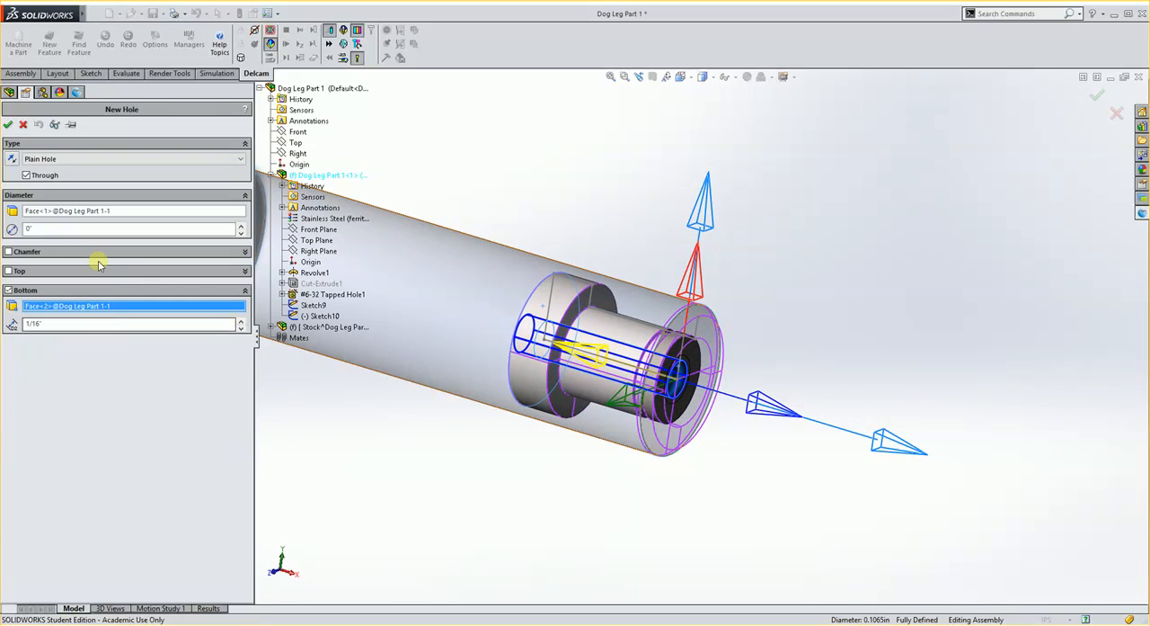
{"action": "left_click", "coordinate": [9, 128]}
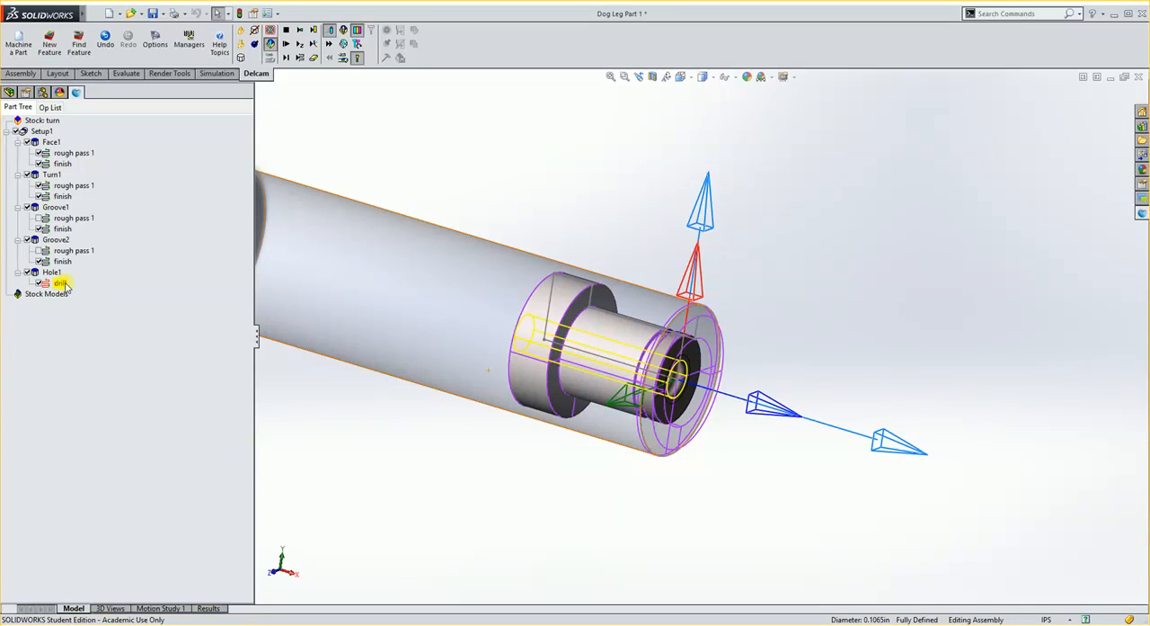
Turn on Spot drill in the document's turning drilling options and check the hole's operations.
{"action": "left_click", "coordinate": [157, 43]}
{"action": "left_click", "coordinate": [203, 187]}
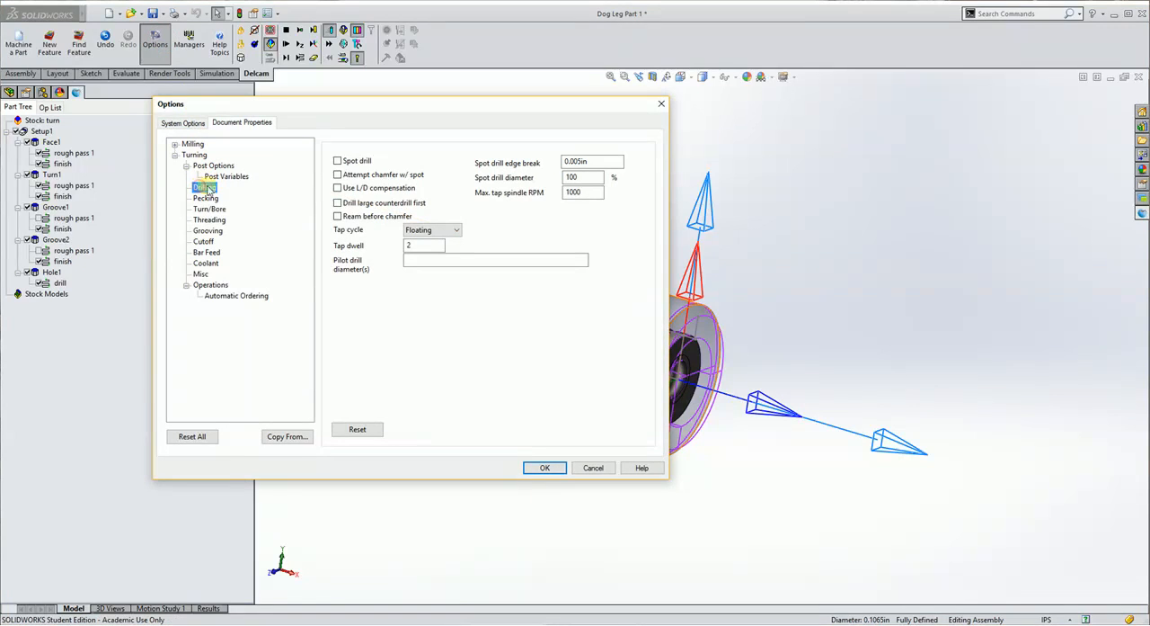
{"action": "left_click", "coordinate": [338, 160]}
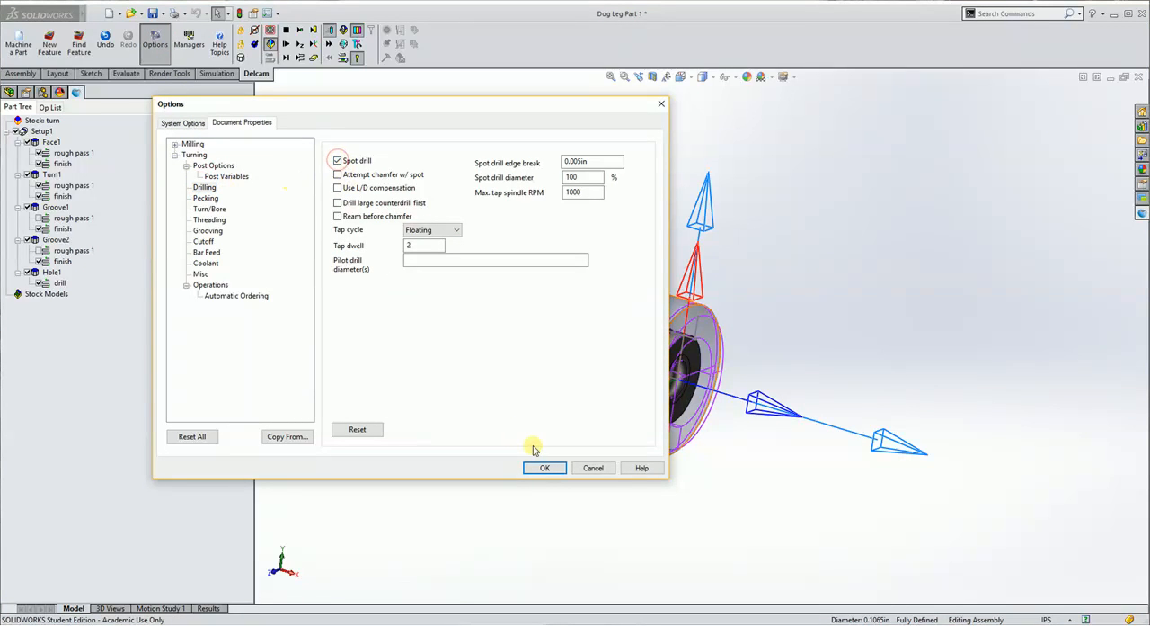
{"action": "left_click", "coordinate": [545, 466]}
{"action": "left_click", "coordinate": [34, 273]}
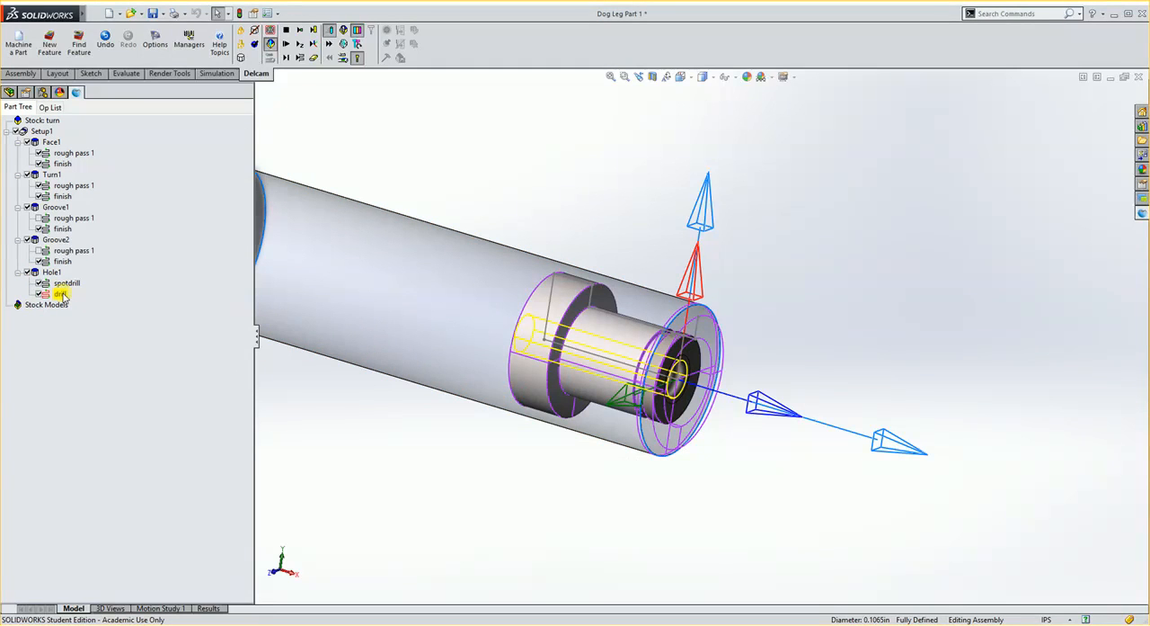
Run the simulation of the whole turning program including the spot-drilled hole, and end it.
{"action": "left_click", "coordinate": [285, 43]}
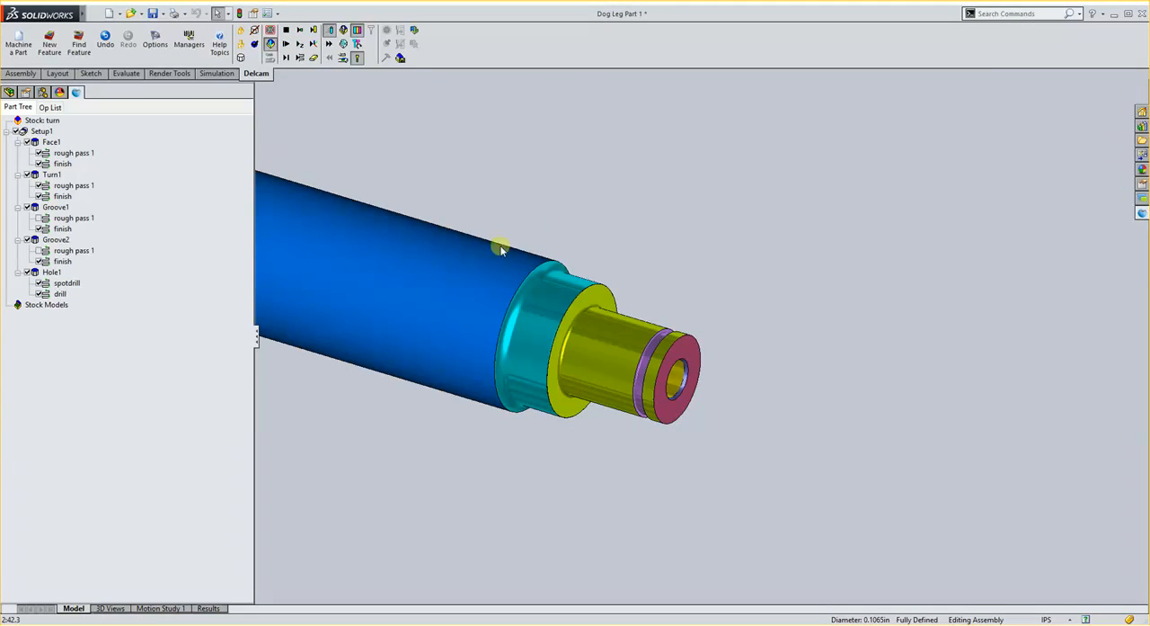
{"action": "mouse_move", "coordinate": [646, 305]}
{"action": "middle_mouse_down"}
{"action": "mouse_move", "coordinate": [685, 322]}
{"action": "mouse_move", "coordinate": [663, 328]}
{"action": "mouse_move", "coordinate": [645, 307]}
{"action": "middle_mouse_up"}
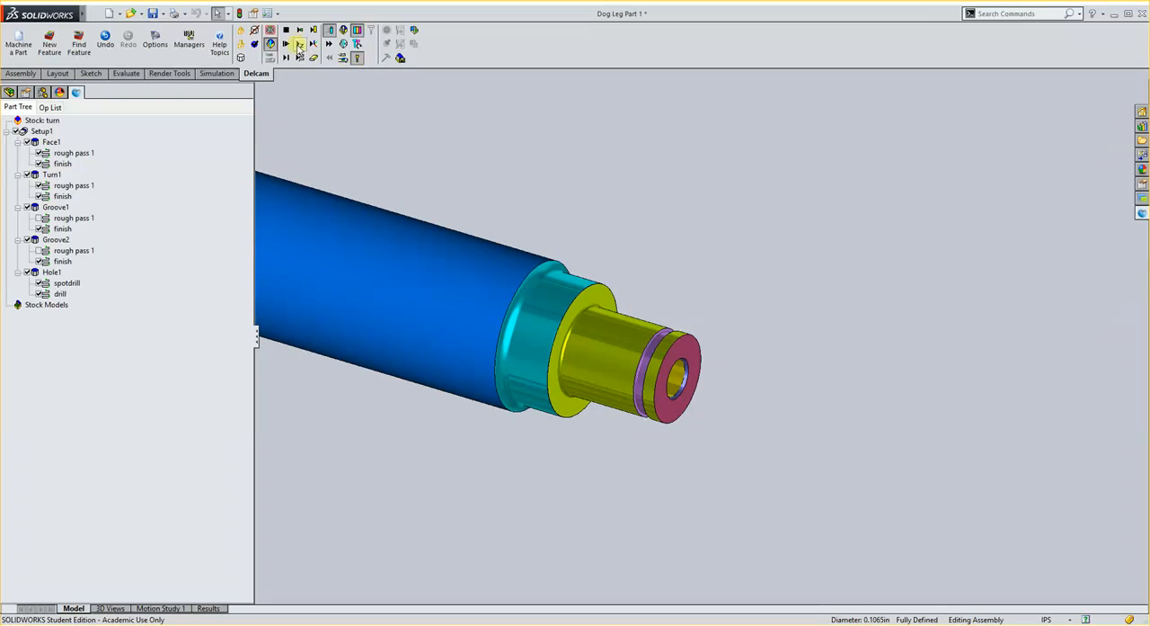
{"action": "left_click", "coordinate": [286, 30]}
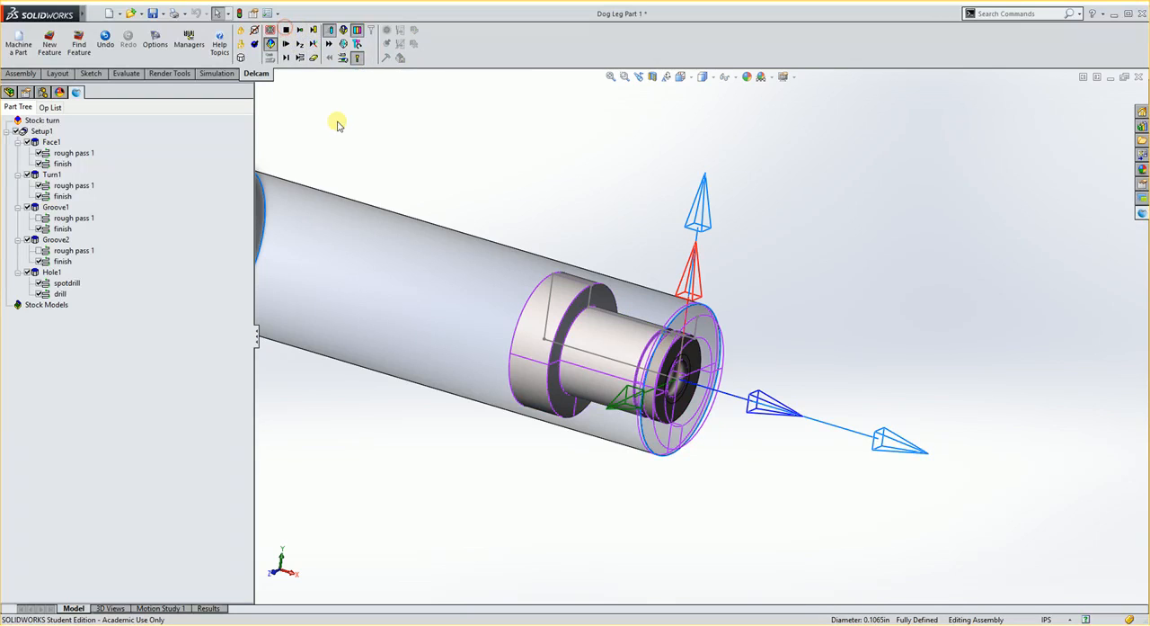
Start a new Cutoff feature and locate it at the part's back face.
{"action": "left_click", "coordinate": [51, 44]}
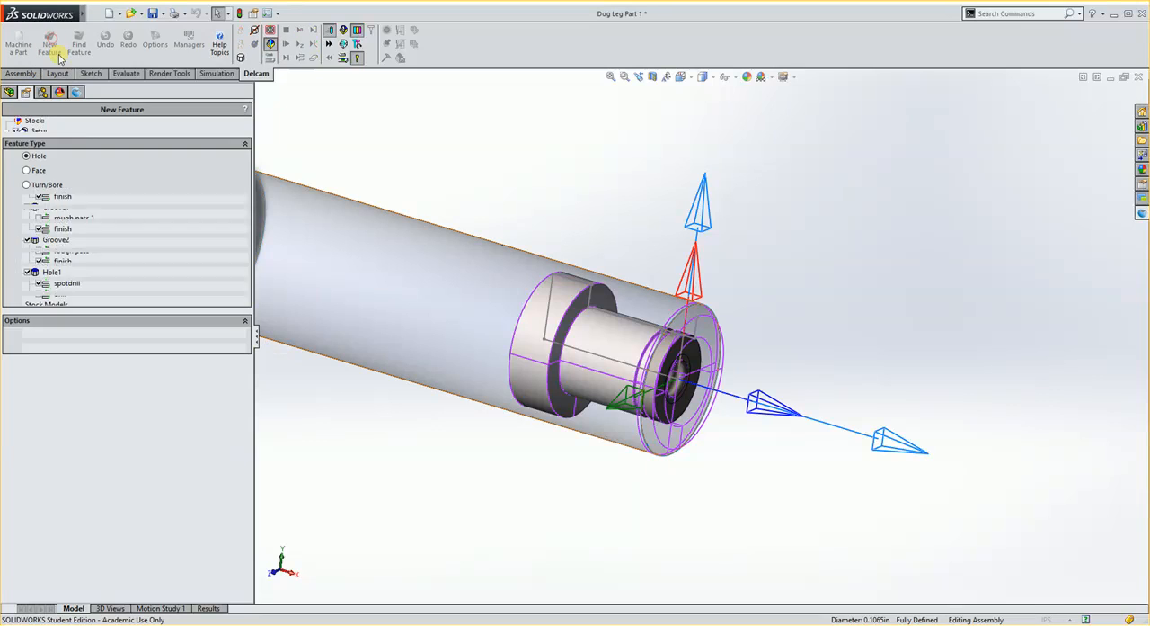
{"action": "left_click", "coordinate": [26, 228]}
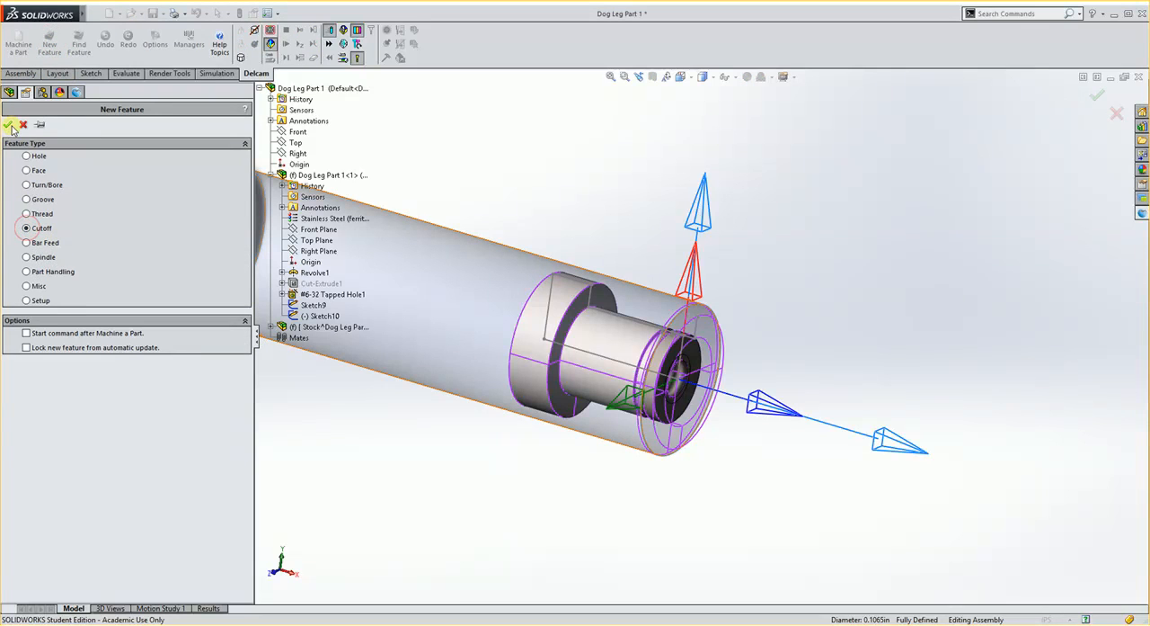
{"action": "left_click", "coordinate": [9, 125]}
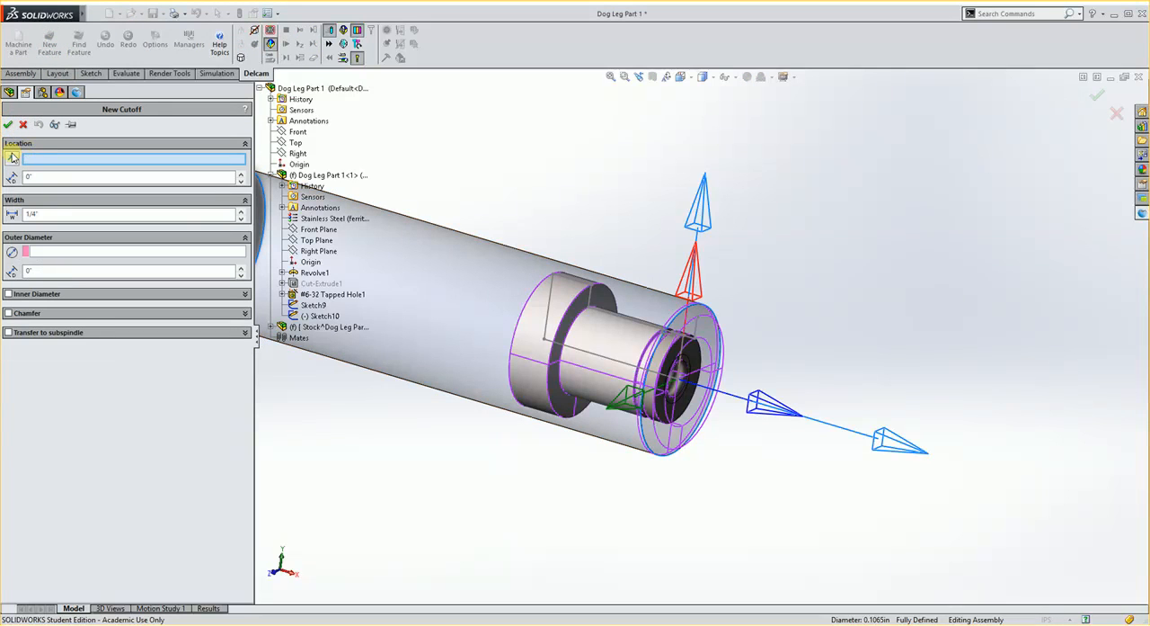
{"action": "middle_click_drag", "start_coordinate": [539, 231], "coordinate": [552, 300]}
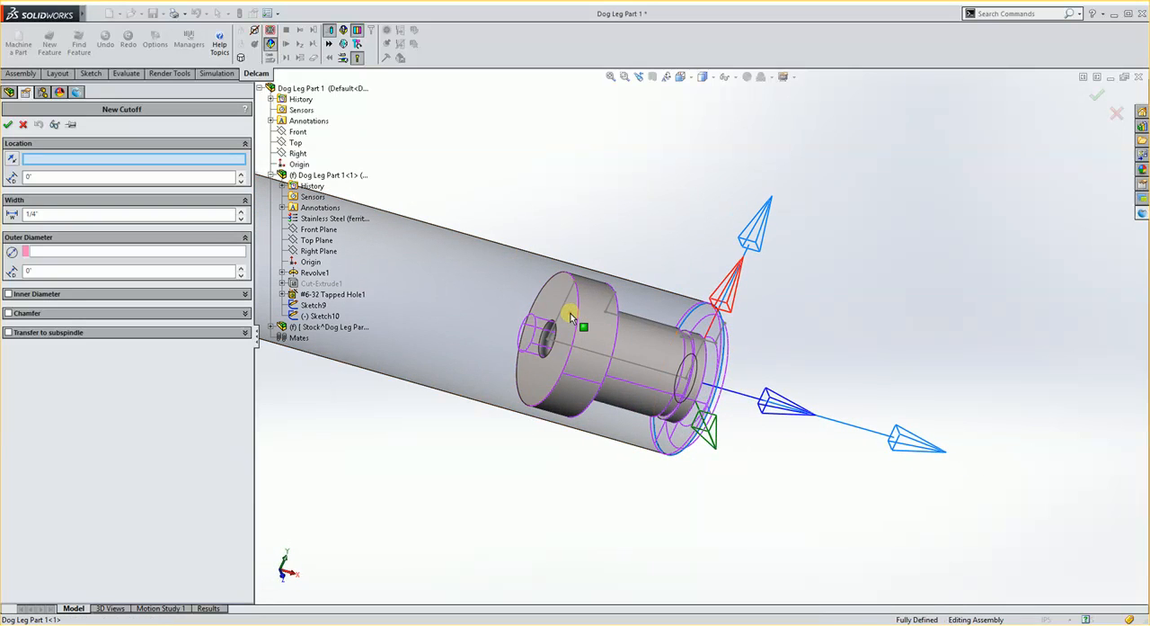
{"action": "left_click", "coordinate": [570, 317]}
Set the cutoff width to .165 in, take the outer diameter from the stock's cylindrical face, and create the feature.
{"action": "left_click", "coordinate": [44, 214]}
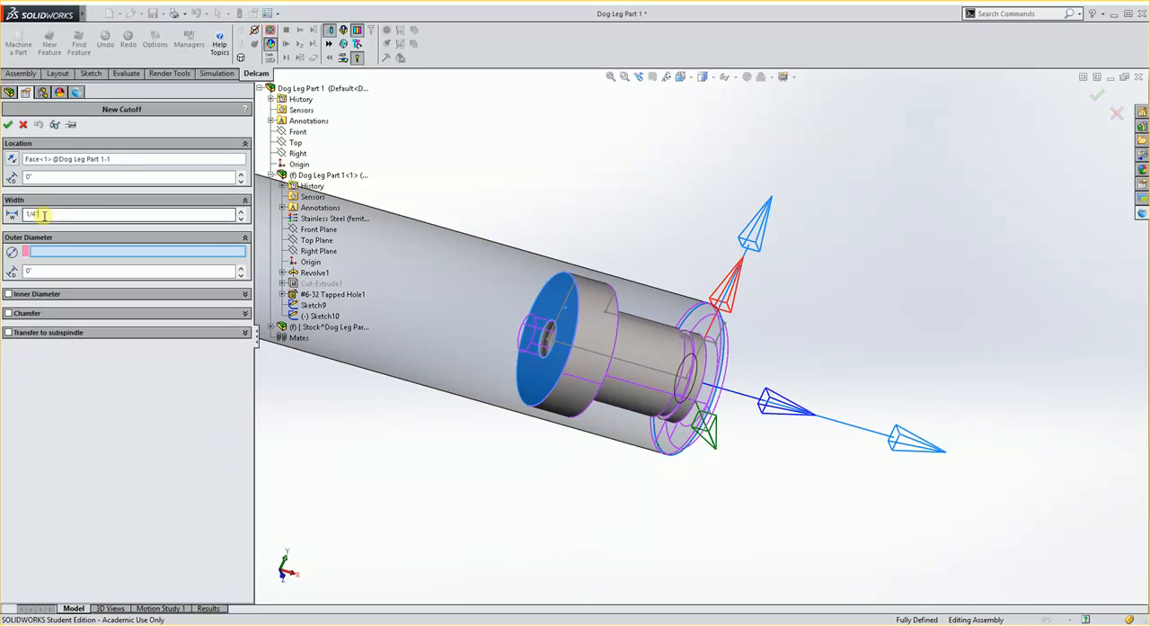
{"action": "key", "text": "BackSpace"}
{"action": "key", "text": "BackSpace"}
{"action": "key", "text": "BackSpace"}
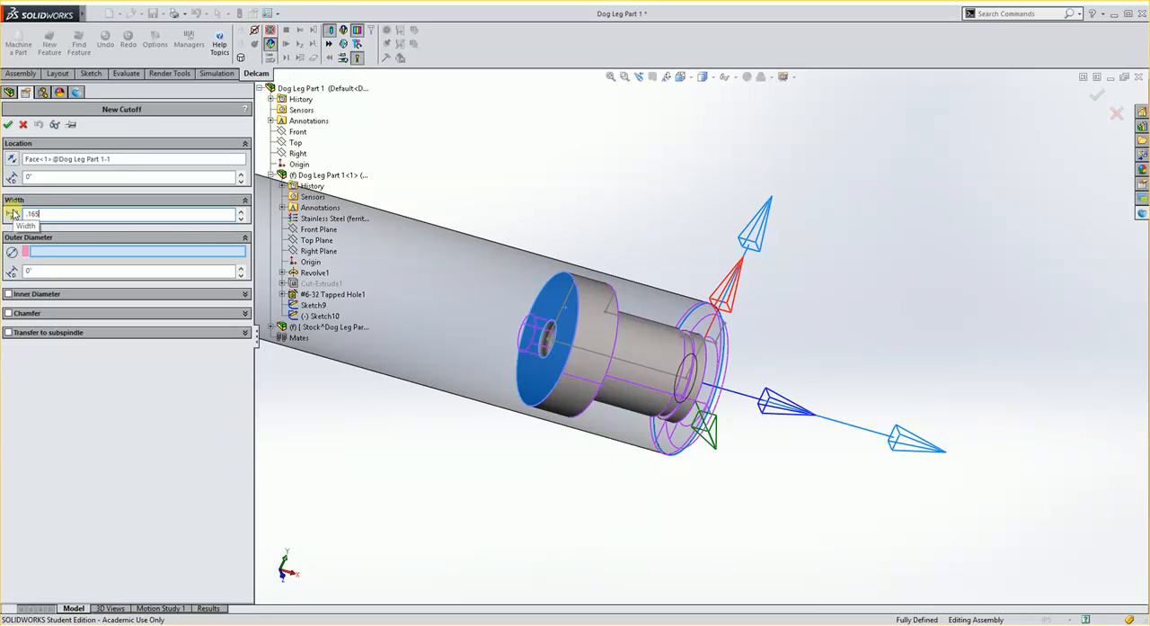
{"action": "type", "text": ".165"}
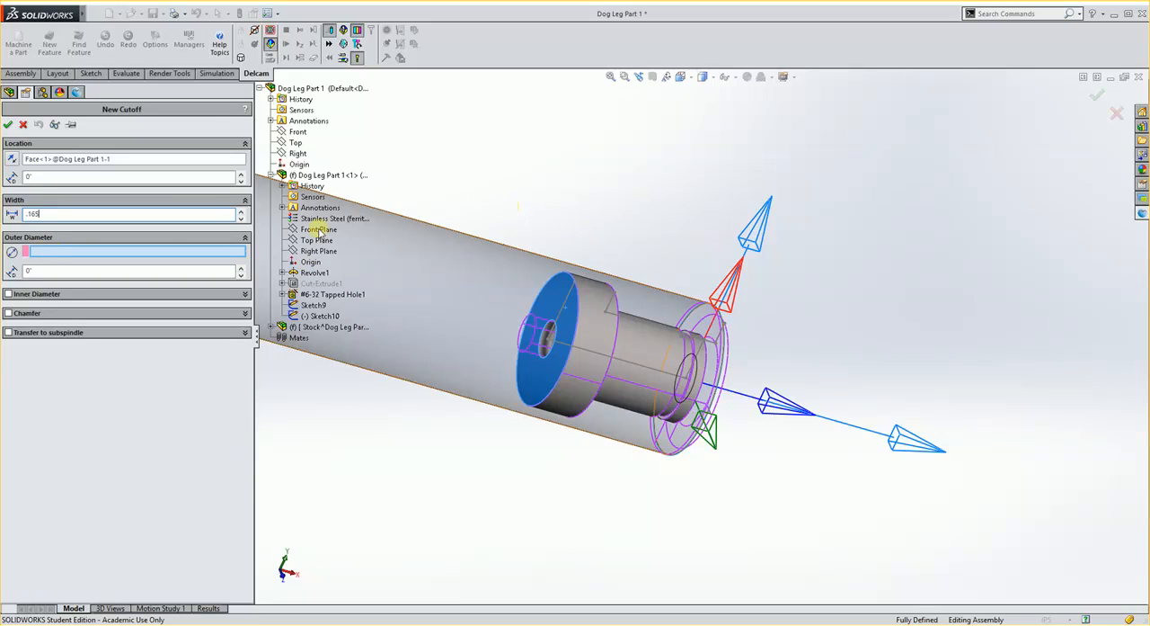
{"action": "left_click", "coordinate": [470, 273]}
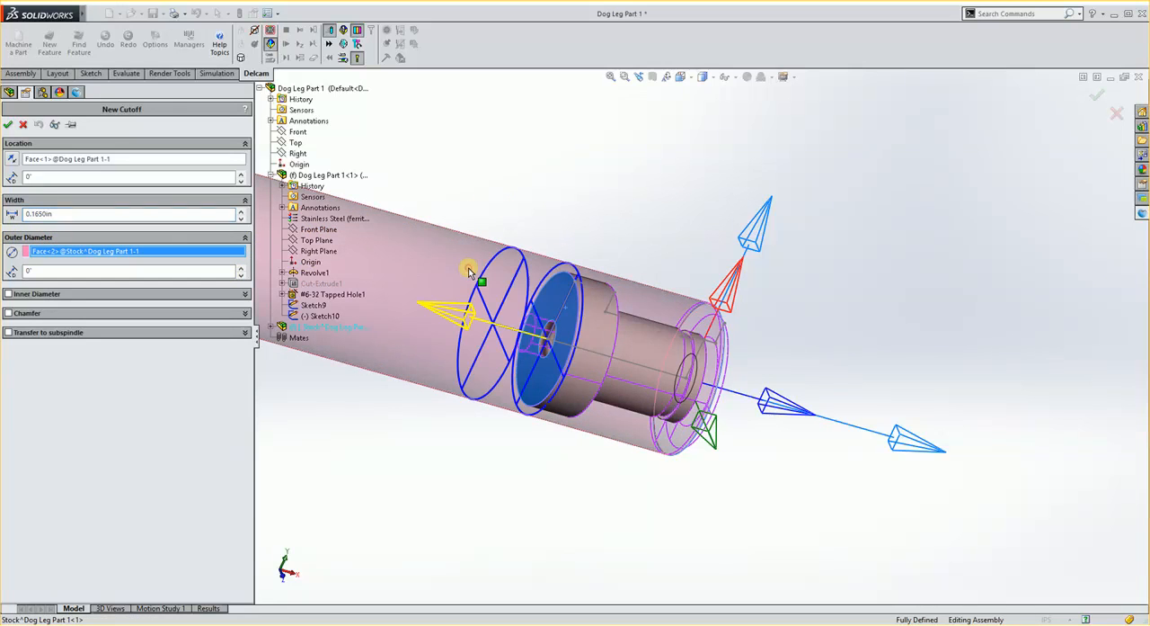
{"action": "middle_click_drag", "start_coordinate": [519, 278], "coordinate": [595, 288]}
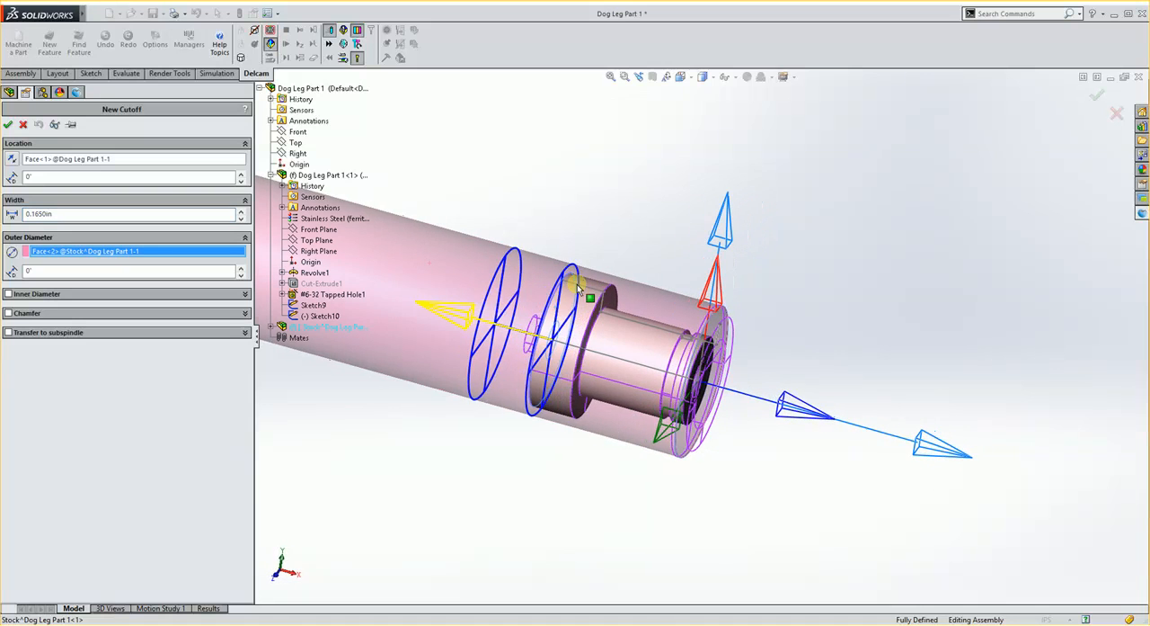
{"action": "left_click", "coordinate": [9, 126]}
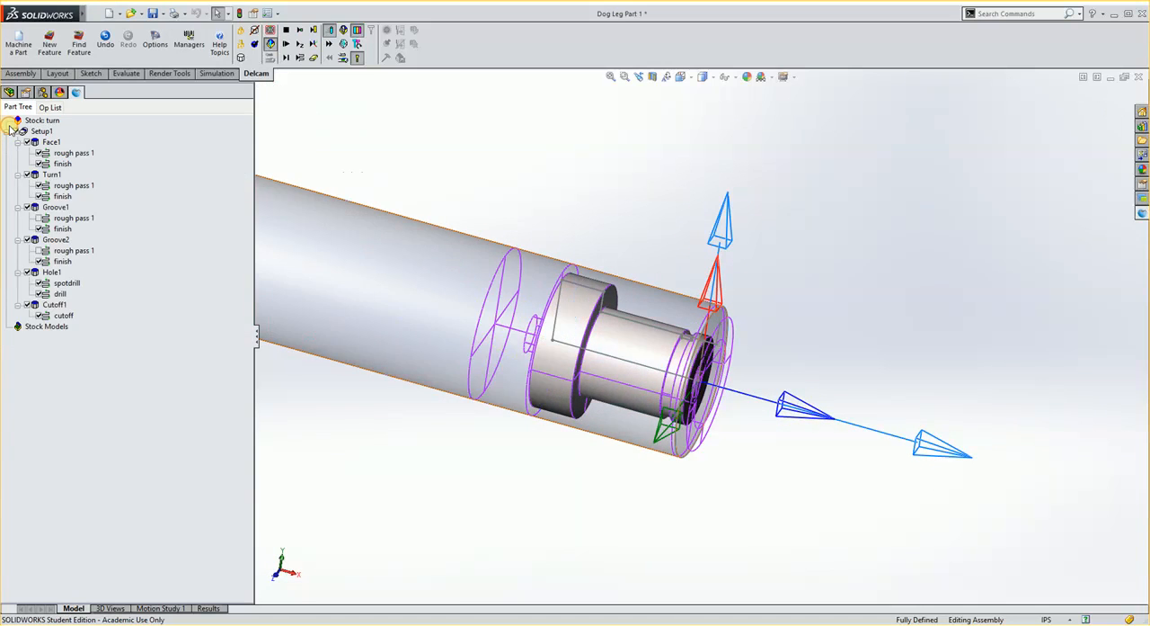
Review the tool, feed and dwell attributes of the Cutoff1 cutoff operation and accept them.
{"action": "double_click", "coordinate": [63, 316]}
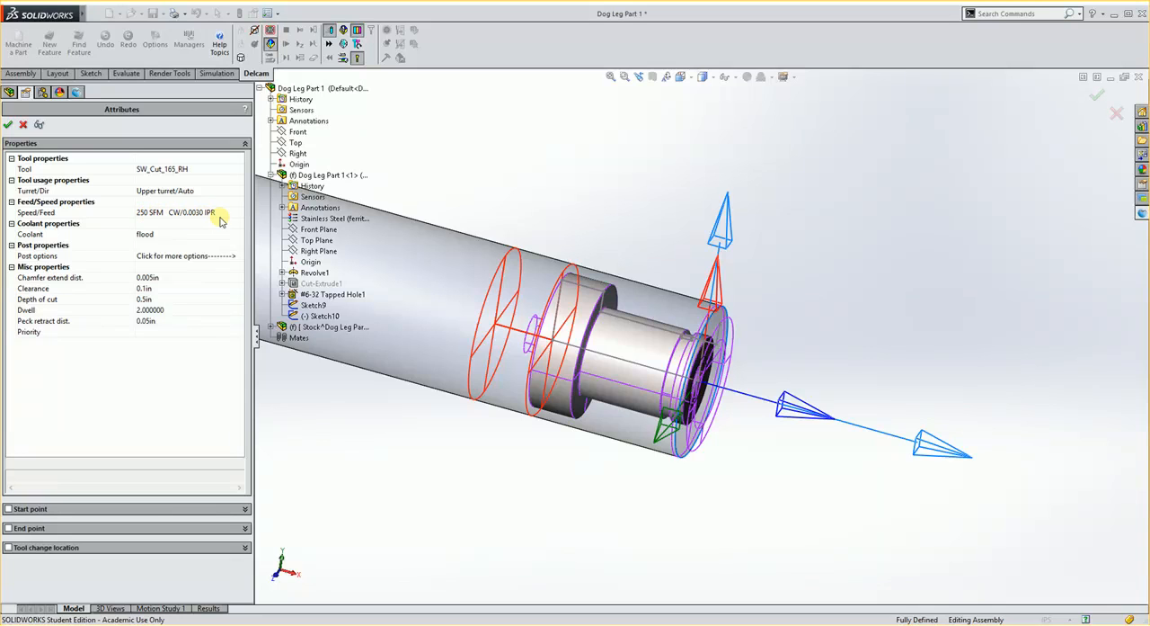
{"action": "left_click", "coordinate": [8, 126]}
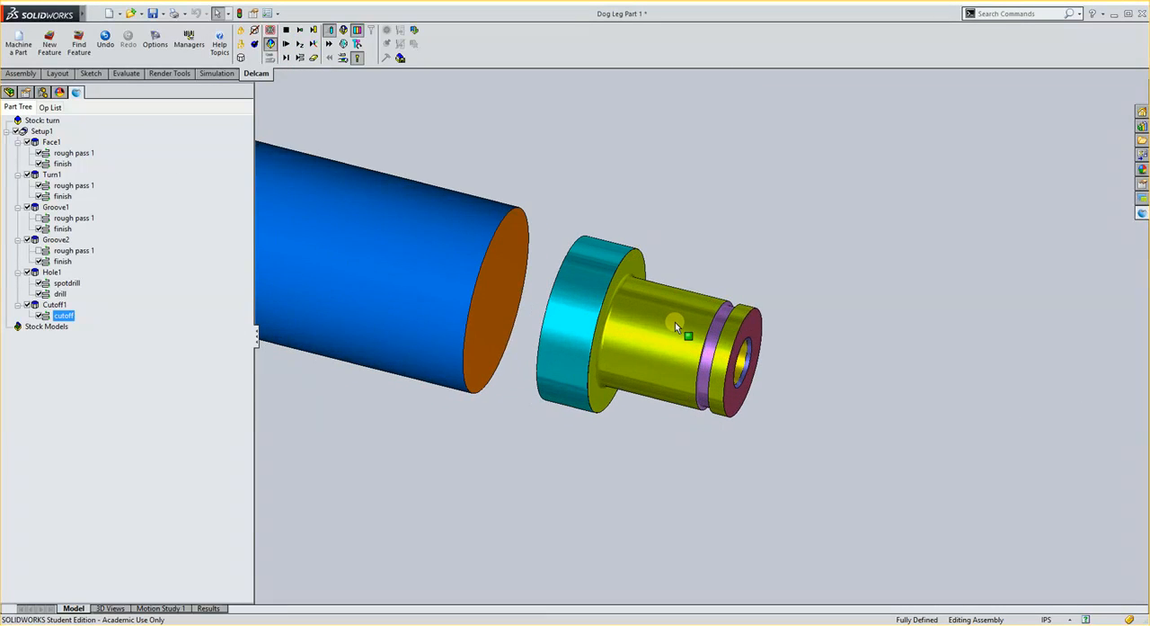
Examine the simulated part and the remaining bar from the front and back of the cutoff, and end the simulation.
{"action": "middle_click_drag", "start_coordinate": [675, 323], "coordinate": [642, 343]}
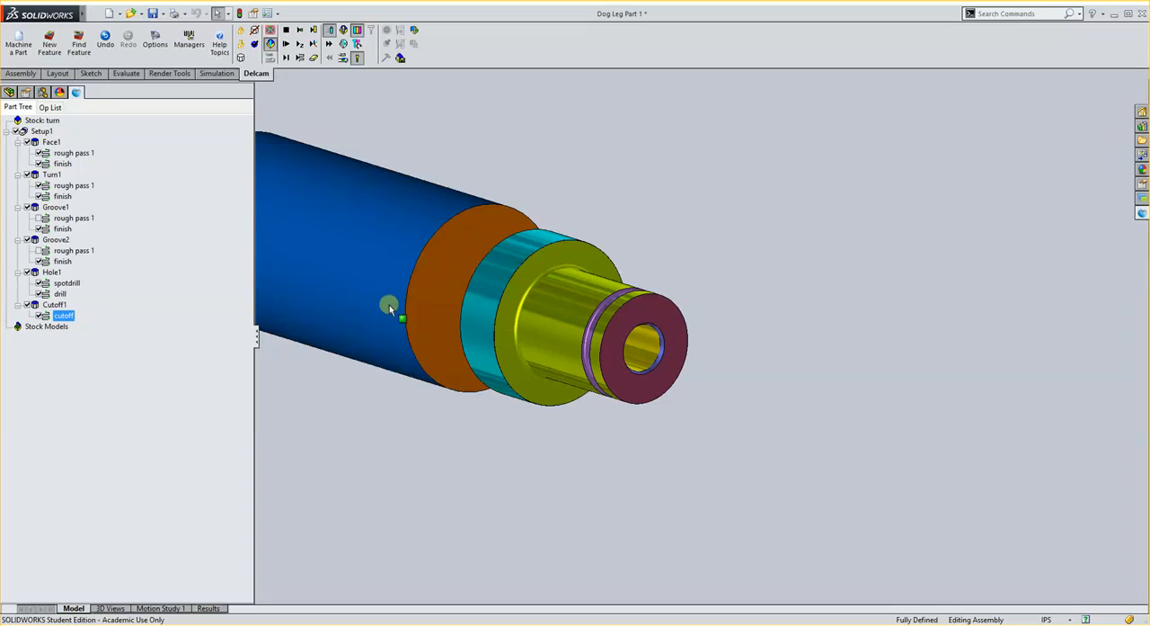
{"action": "middle_click_drag", "start_coordinate": [389, 307], "coordinate": [474, 354]}
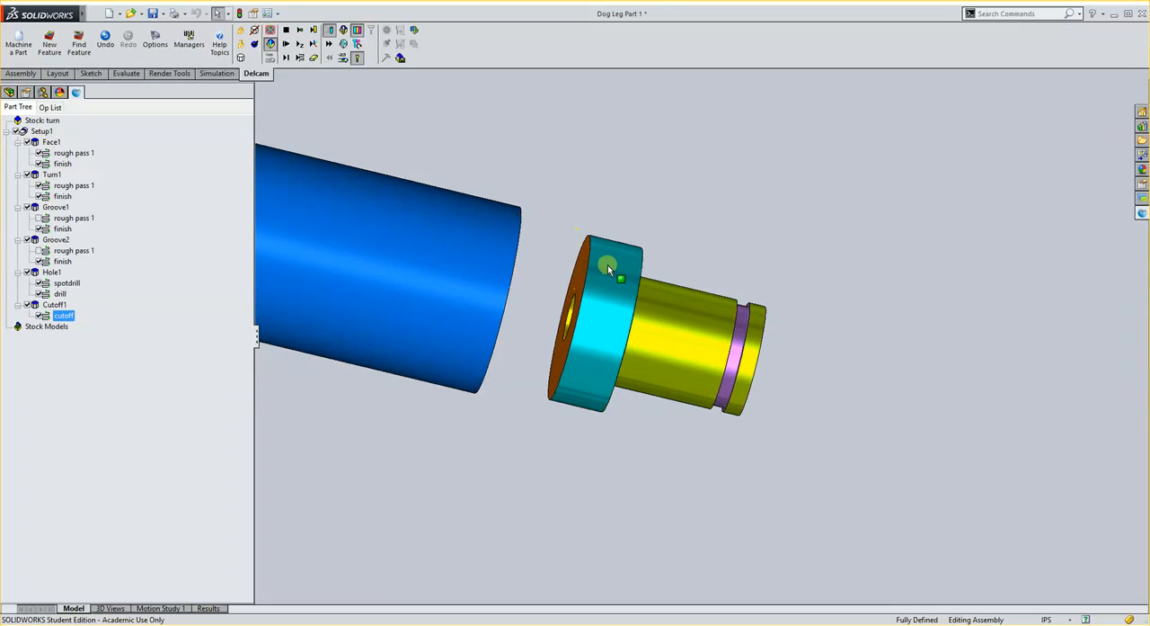
{"action": "left_click", "coordinate": [288, 32]}
{"action": "middle_click_drag", "start_coordinate": [595, 241], "coordinate": [539, 220]}
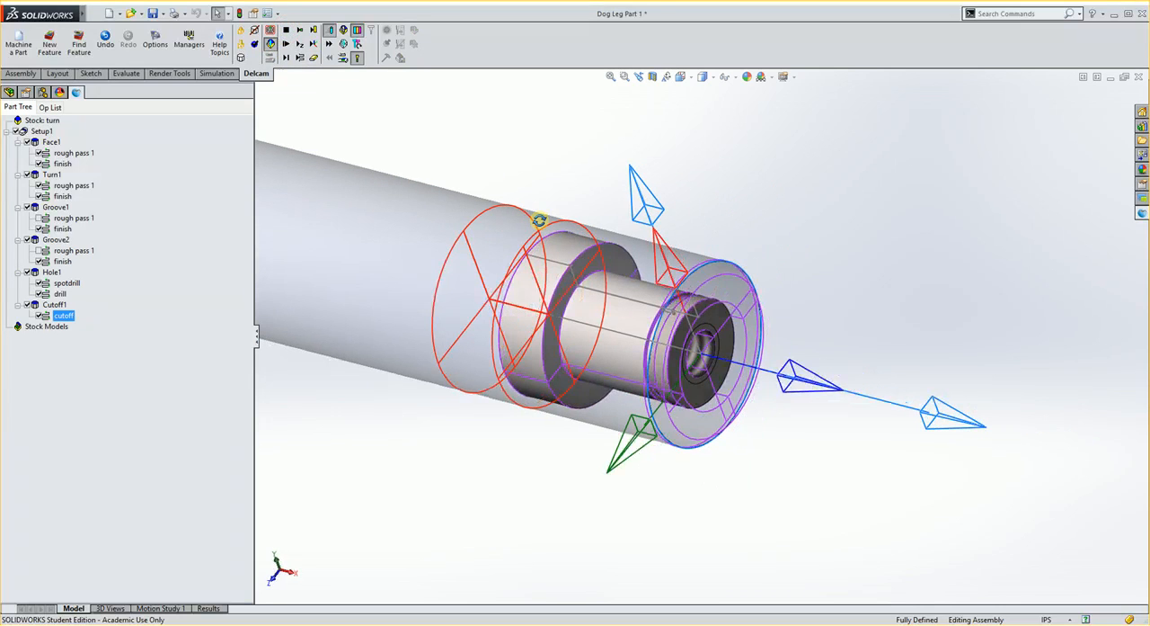
{"action": "left_click", "coordinate": [742, 396]}
{"action": "left_click", "coordinate": [1040, 620]}
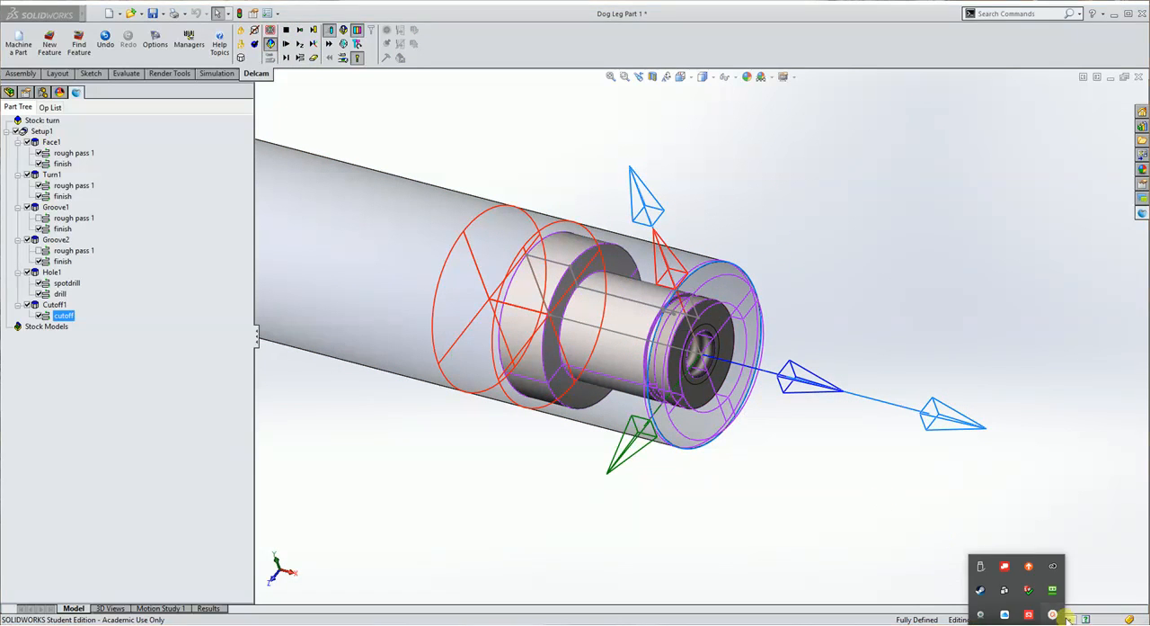